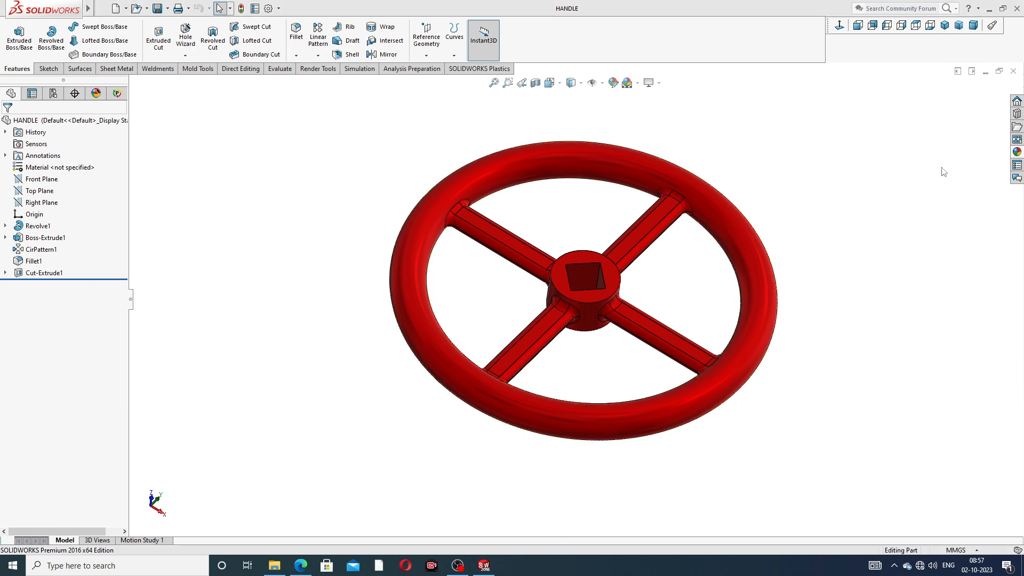
- Close the finished handle model, create a new part document and give it the Plain White scene
{"action": "left_click", "coordinate": [1013, 71]}
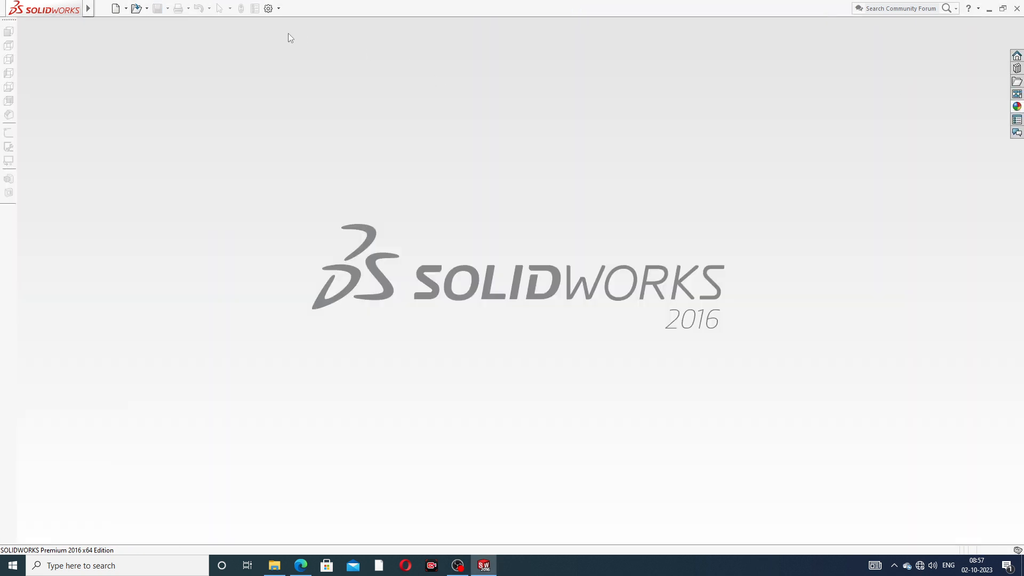
{"action": "left_click", "coordinate": [116, 8]}
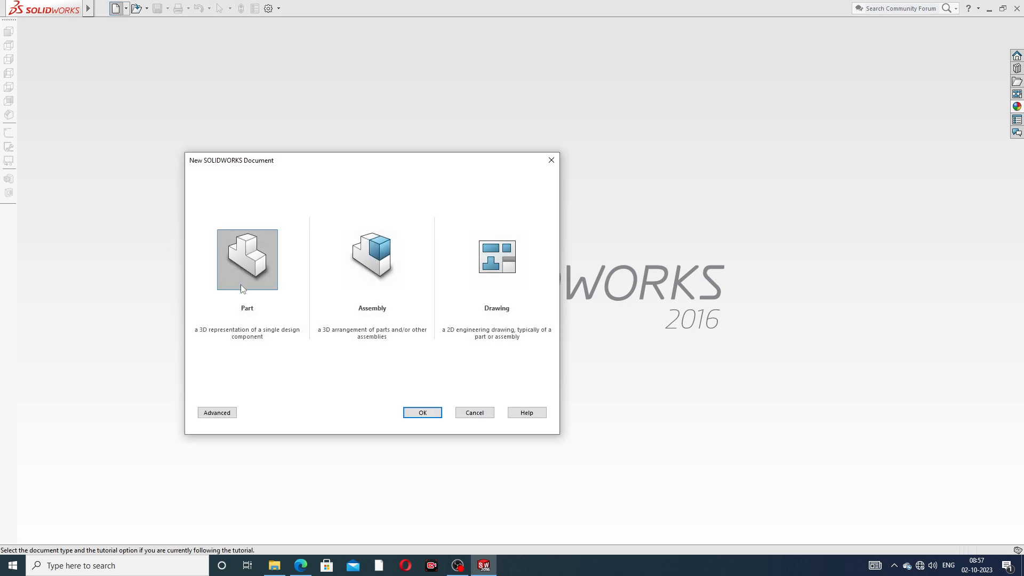
{"action": "left_click", "coordinate": [421, 414]}
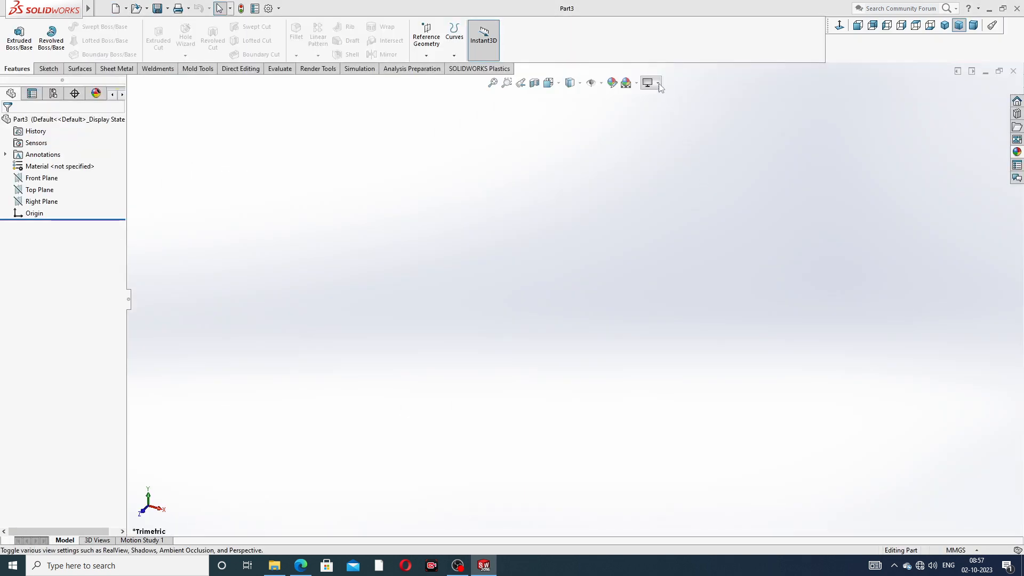
{"action": "left_click", "coordinate": [627, 83]}
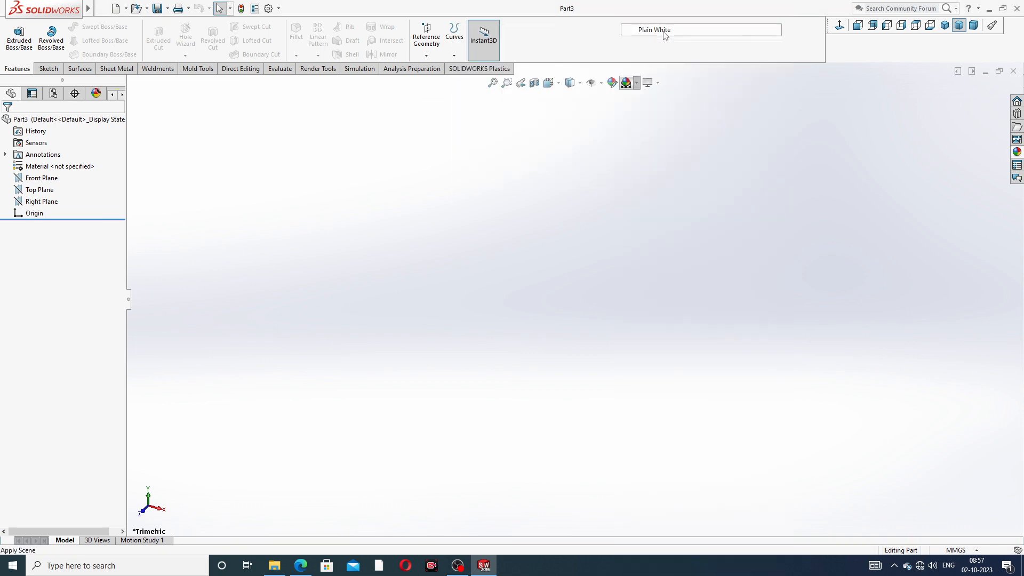
{"action": "left_click", "coordinate": [672, 44]}
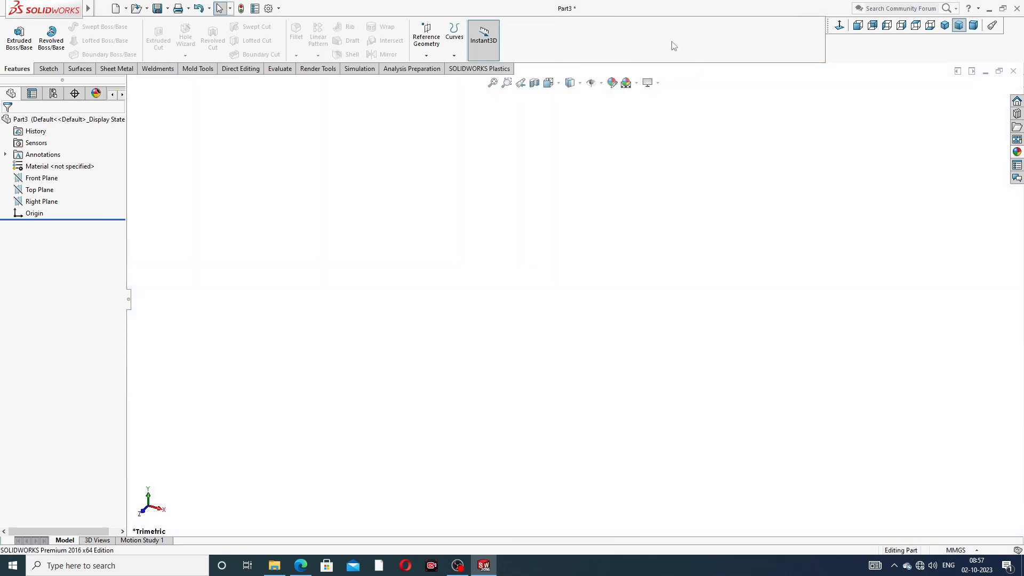
- Raise both the shaded and the wireframe image quality resolutions of the document to their highest level
{"action": "left_click", "coordinate": [268, 8]}
{"action": "left_click", "coordinate": [357, 103]}
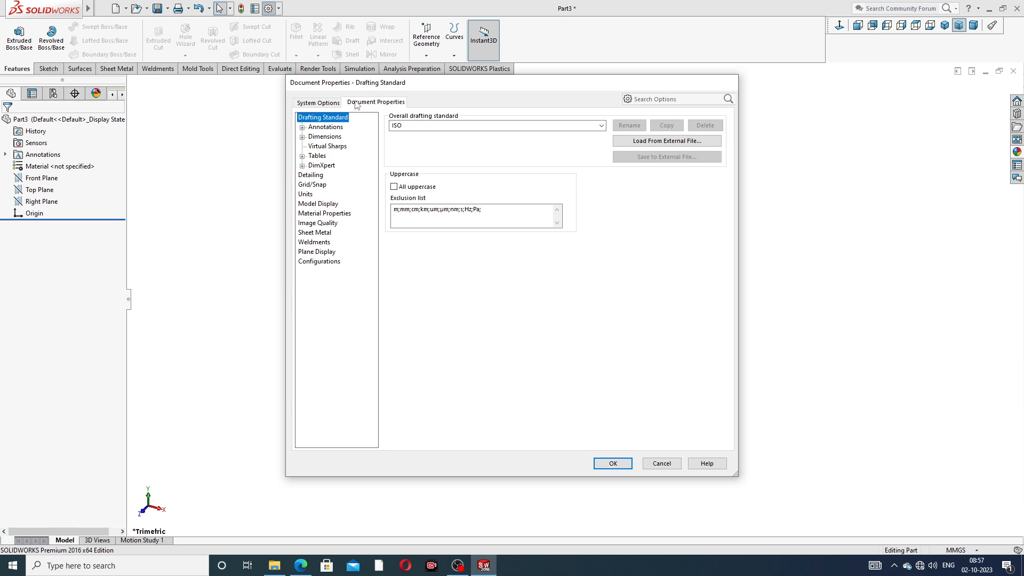
{"action": "left_click", "coordinate": [320, 224]}
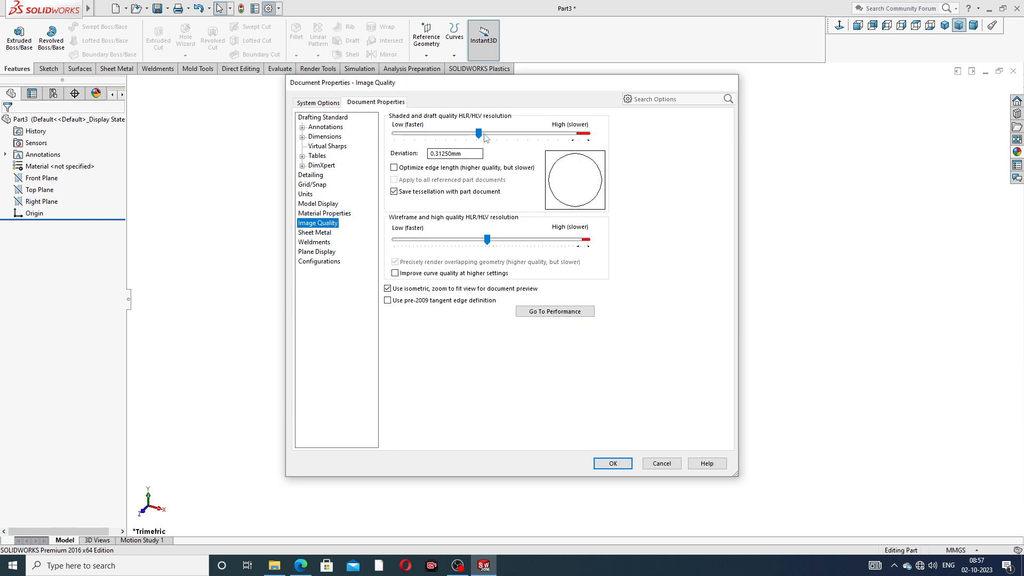
{"action": "left_click_drag", "start_coordinate": [480, 134], "coordinate": [588, 133]}
{"action": "left_click_drag", "start_coordinate": [487, 240], "coordinate": [587, 240]}
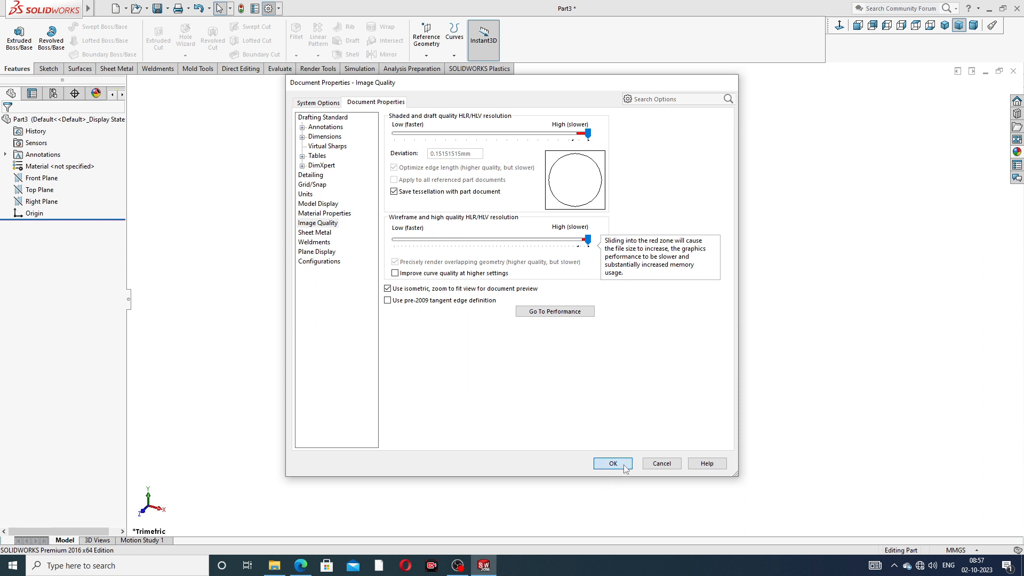
{"action": "left_click", "coordinate": [613, 463]}
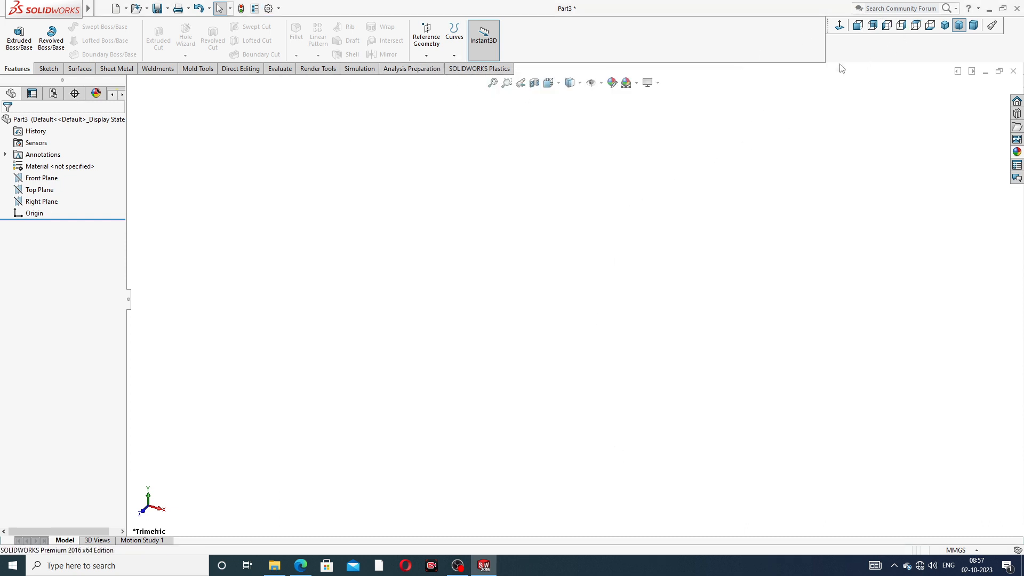
- Consult the PART-11 handle drawing and sketch a vertical centerline about 126 mm long through the origin on the Top Plane
{"action": "left_click", "coordinate": [300, 565]}
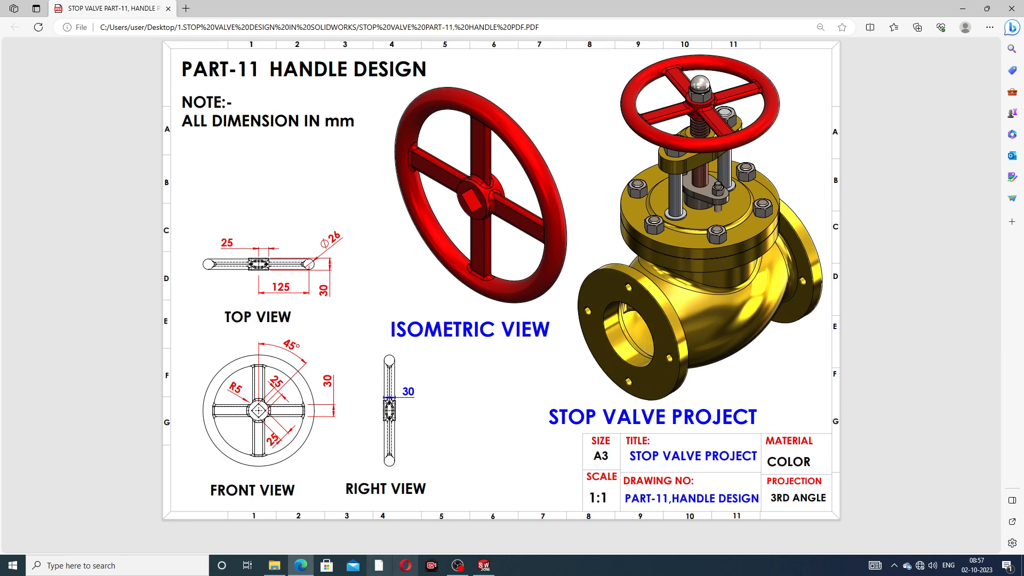
{"action": "left_click", "coordinate": [483, 565]}
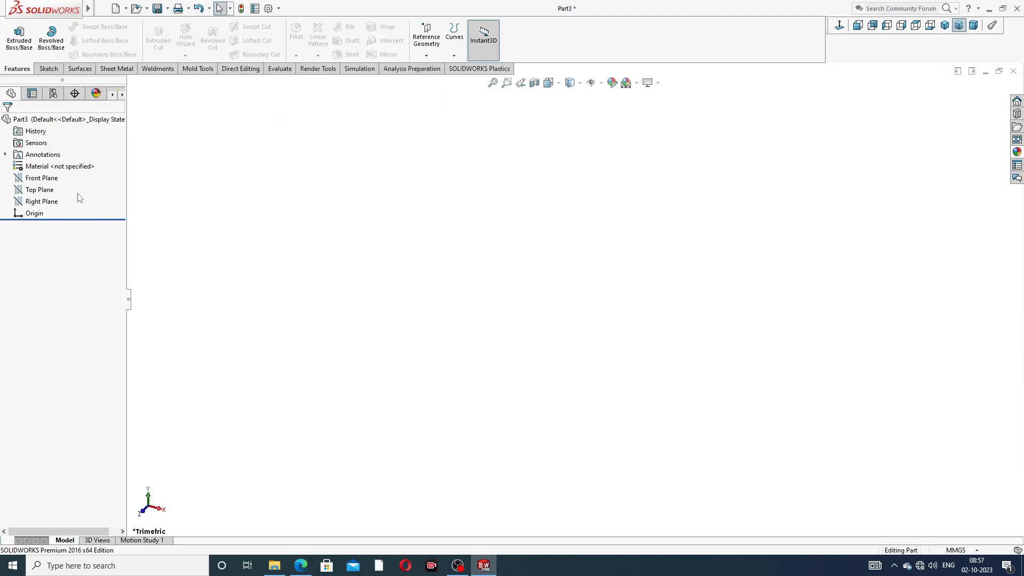
{"action": "left_click", "coordinate": [48, 190]}
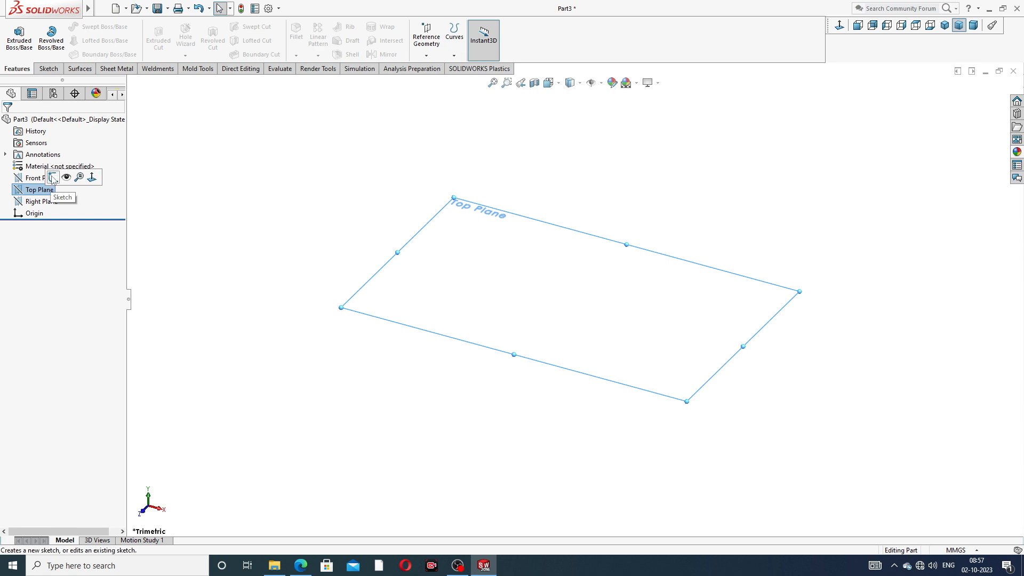
{"action": "left_click", "coordinate": [56, 179]}
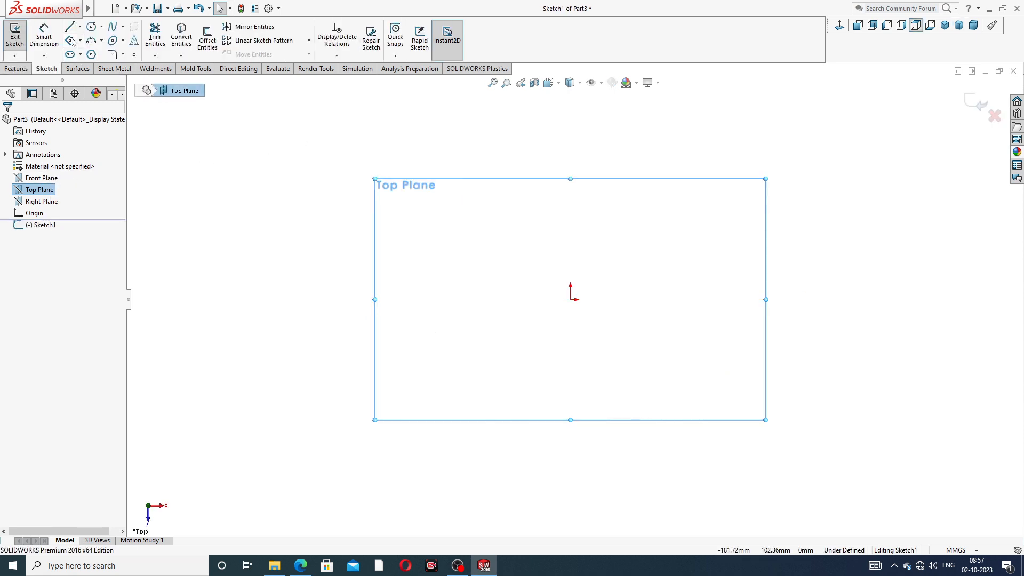
{"action": "left_click", "coordinate": [80, 27]}
{"action": "left_click", "coordinate": [93, 51]}
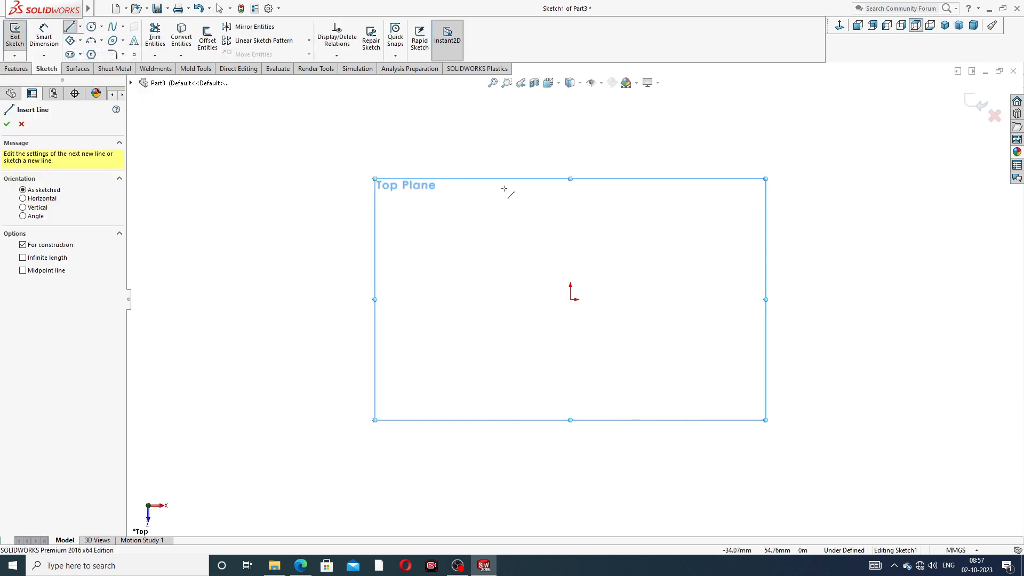
{"action": "left_click", "coordinate": [570, 143]}
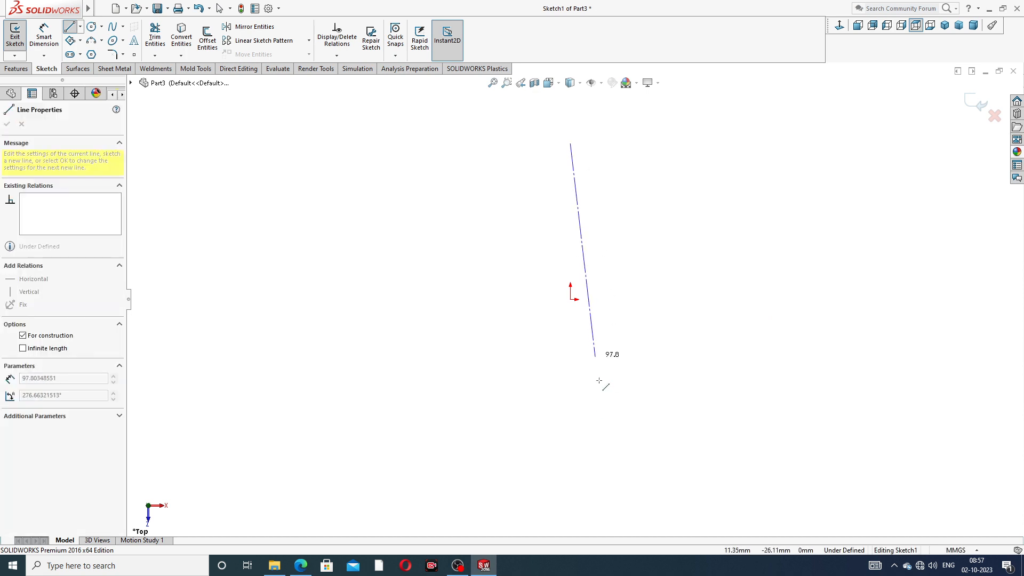
{"action": "left_click", "coordinate": [570, 419]}
{"action": "right_click", "coordinate": [618, 302]}
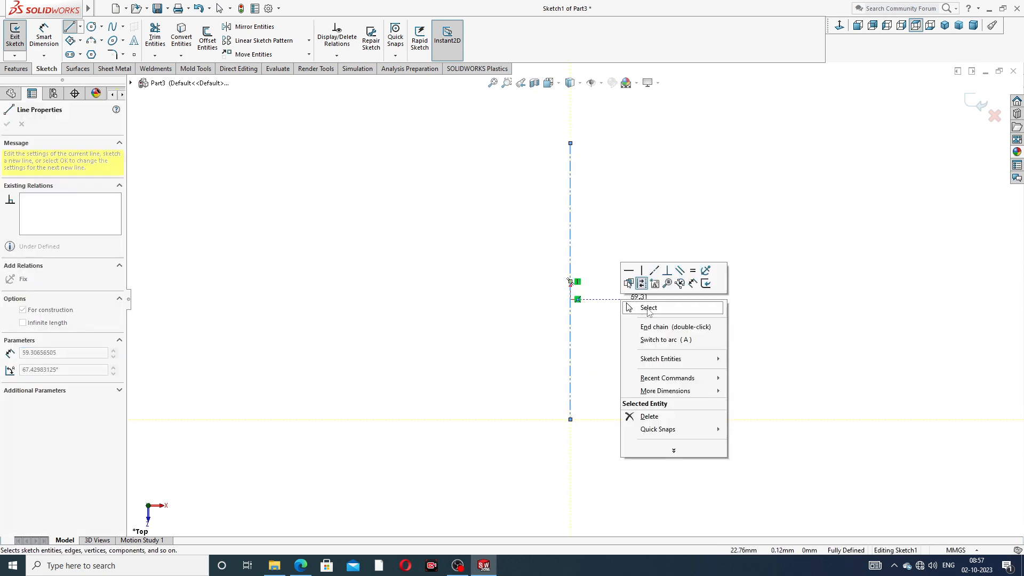
{"action": "left_click", "coordinate": [647, 308]}
- Draw a horizontal centerline through the origin, crossing the vertical centerline and extending to both sides of it
{"action": "left_click", "coordinate": [80, 28]}
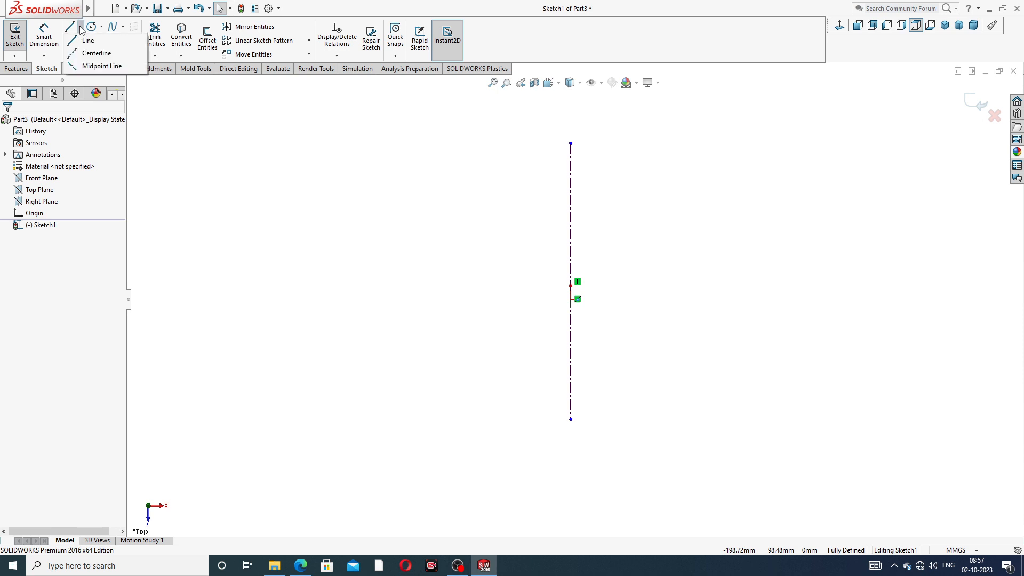
{"action": "left_click", "coordinate": [96, 54]}
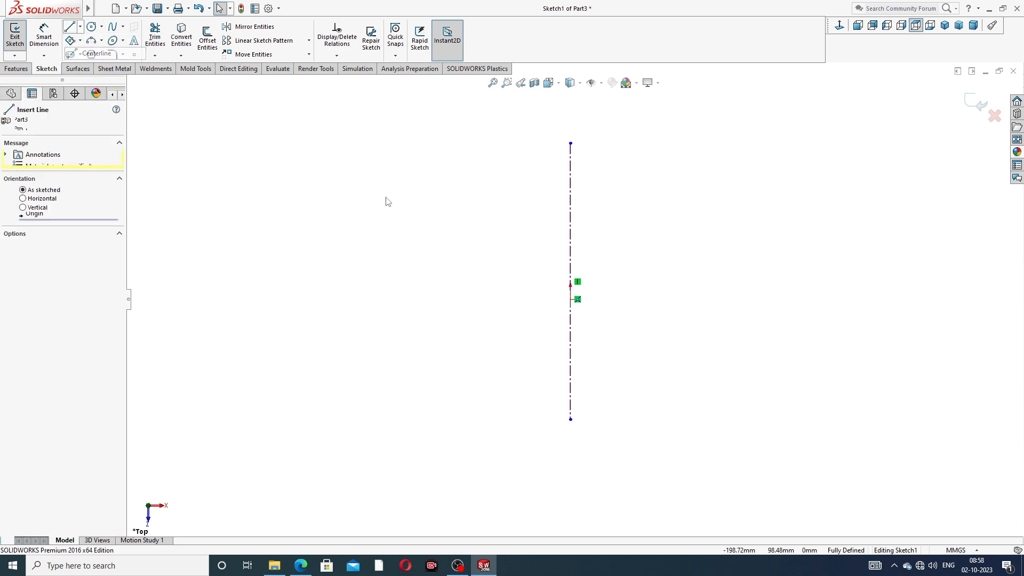
{"action": "left_click", "coordinate": [435, 299]}
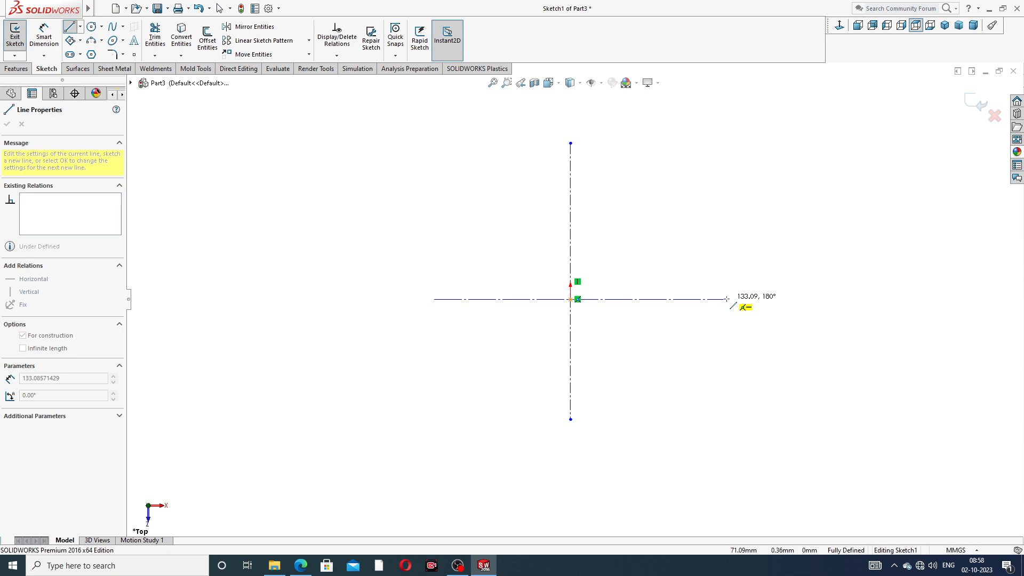
{"action": "left_click", "coordinate": [782, 299]}
{"action": "right_click", "coordinate": [787, 210]}
{"action": "left_click", "coordinate": [805, 258]}
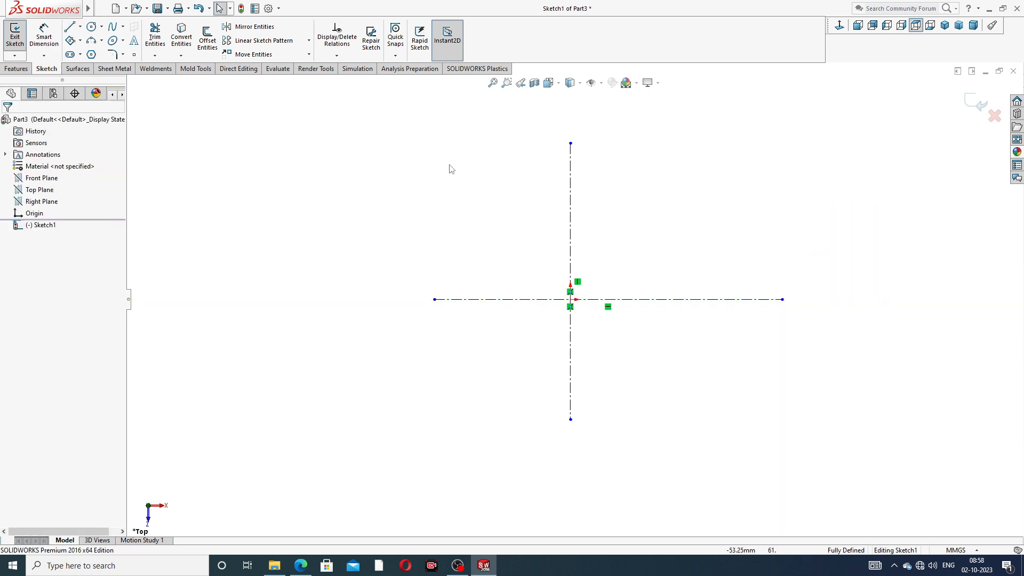
- Sketch a corner rectangle about 44 mm high, with one side on the vertical centerline and spanning the horizontal centerline
{"action": "left_click", "coordinate": [80, 41]}
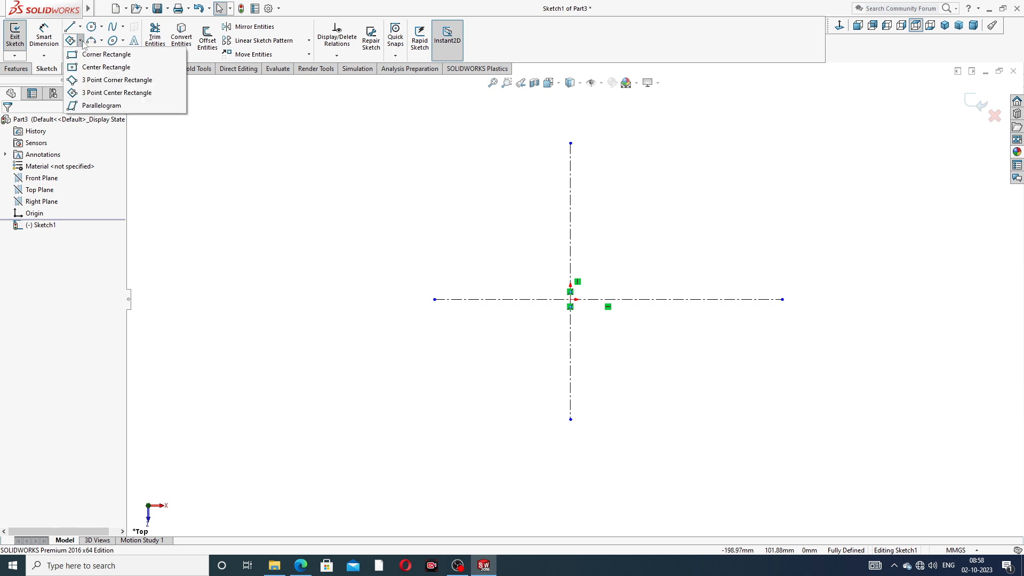
{"action": "left_click", "coordinate": [106, 54]}
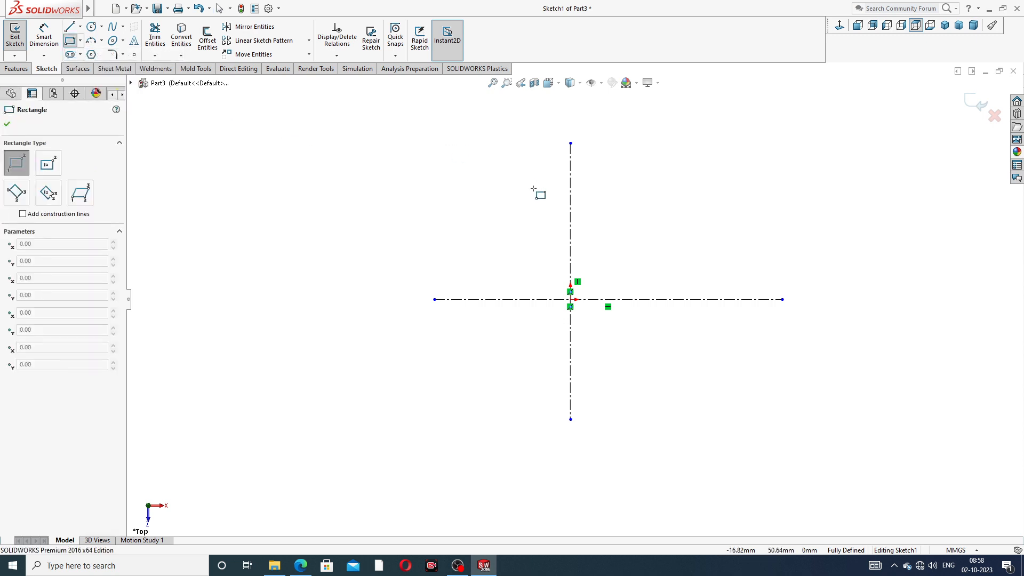
{"action": "left_click", "coordinate": [570, 249]}
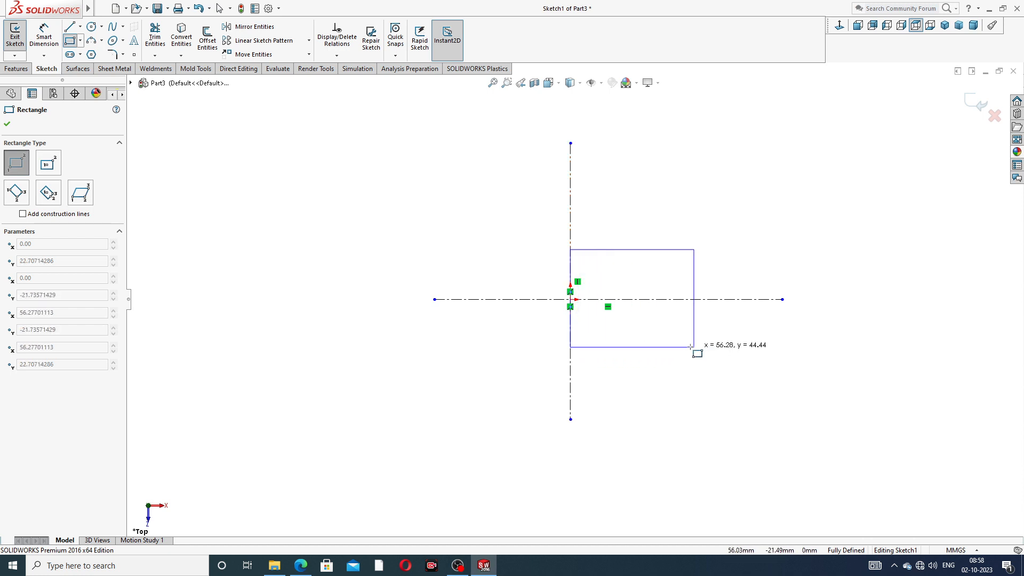
{"action": "left_click", "coordinate": [670, 347]}
{"action": "right_click", "coordinate": [720, 224]}
{"action": "left_click", "coordinate": [740, 230]}
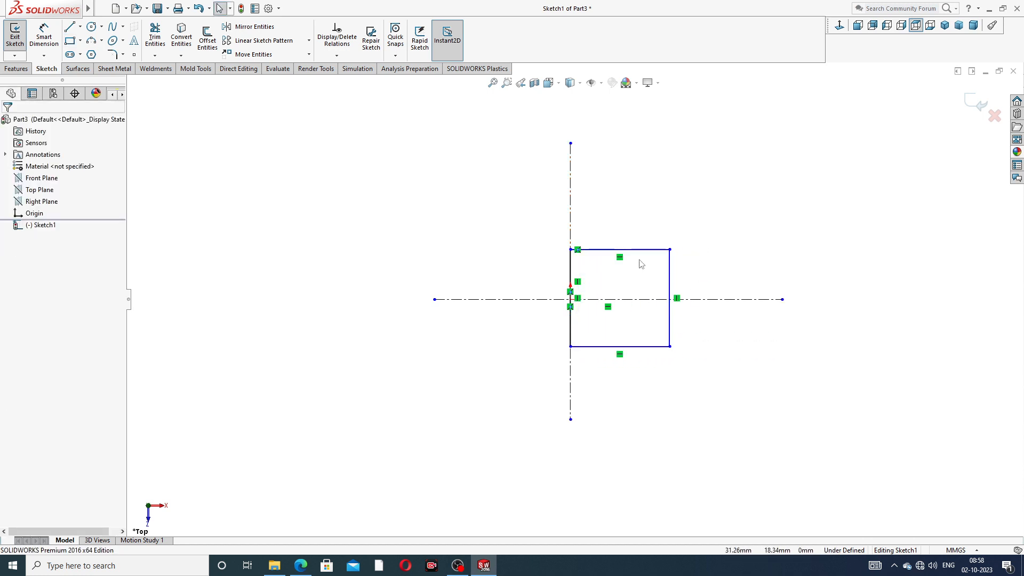
- Add a Midpoint relation between the vertical centerline and the origin
{"action": "left_click", "coordinate": [574, 211]}
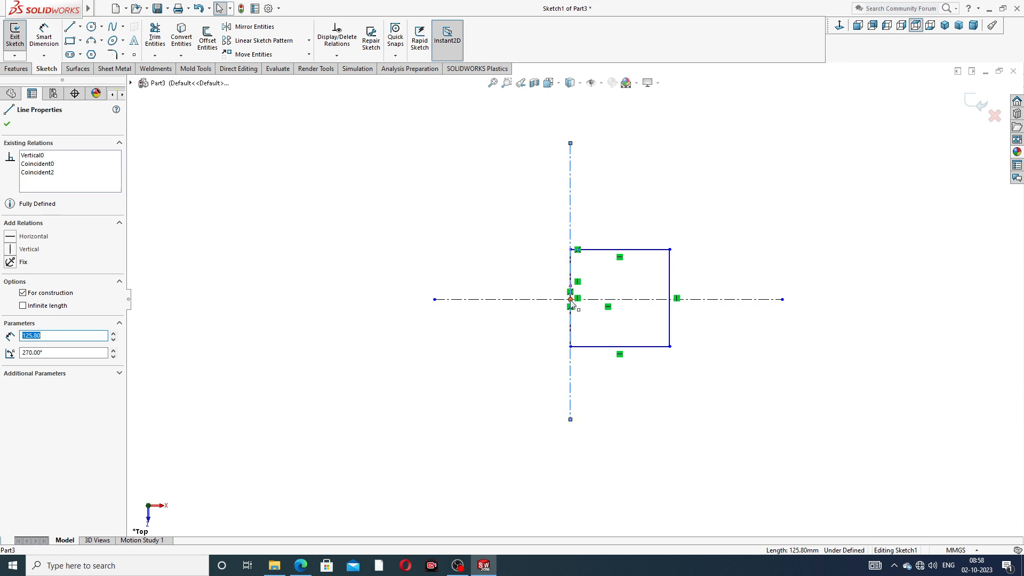
{"action": "left_click", "coordinate": [571, 300], "text": "ctrl"}
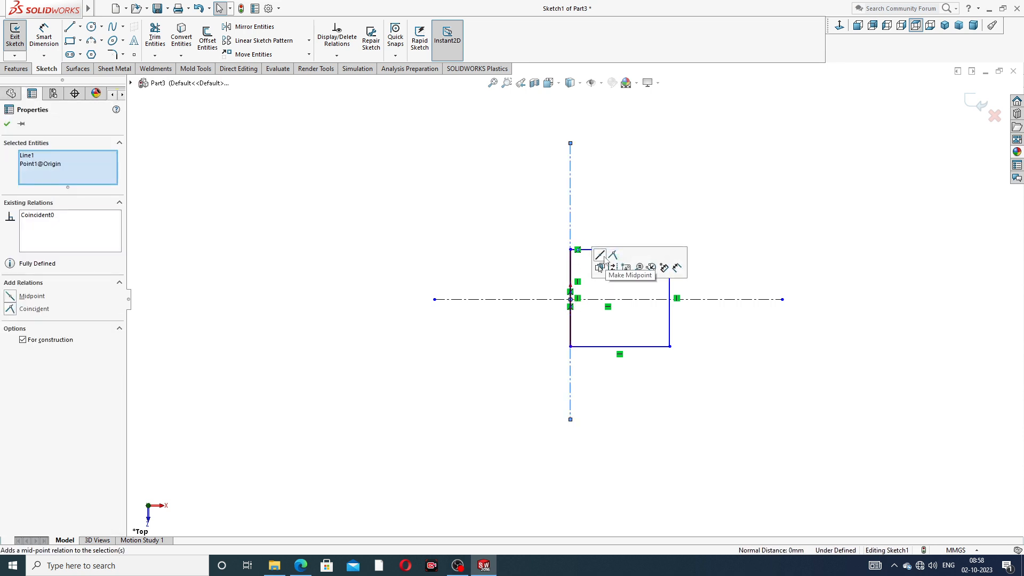
{"action": "left_click", "coordinate": [599, 265]}
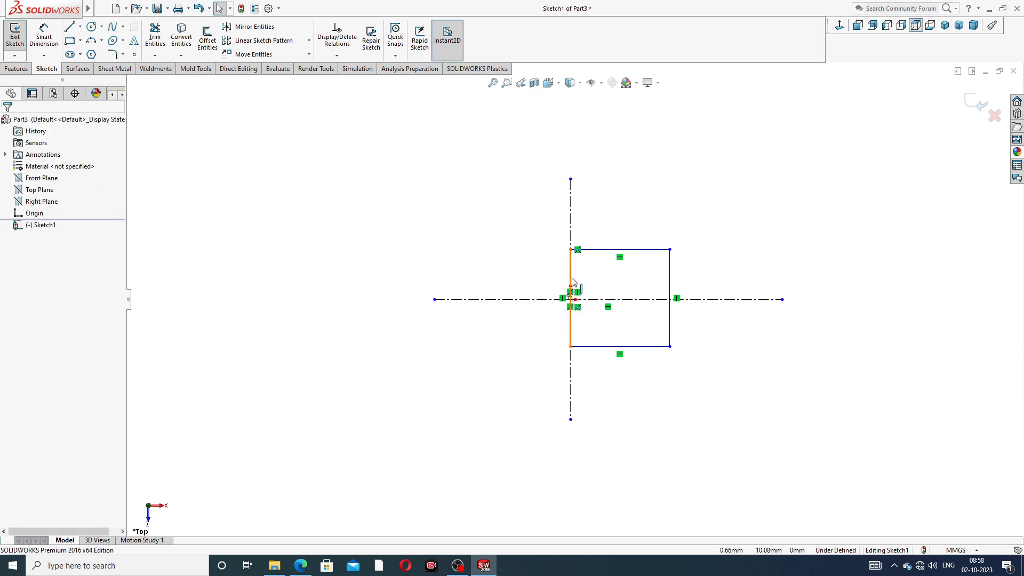
- Make the midpoint of the rectangle's side on the vertical centerline coincident with the origin
{"action": "scroll", "coordinate": [581, 283], "scroll_direction": "down", "scroll_amount": 5}
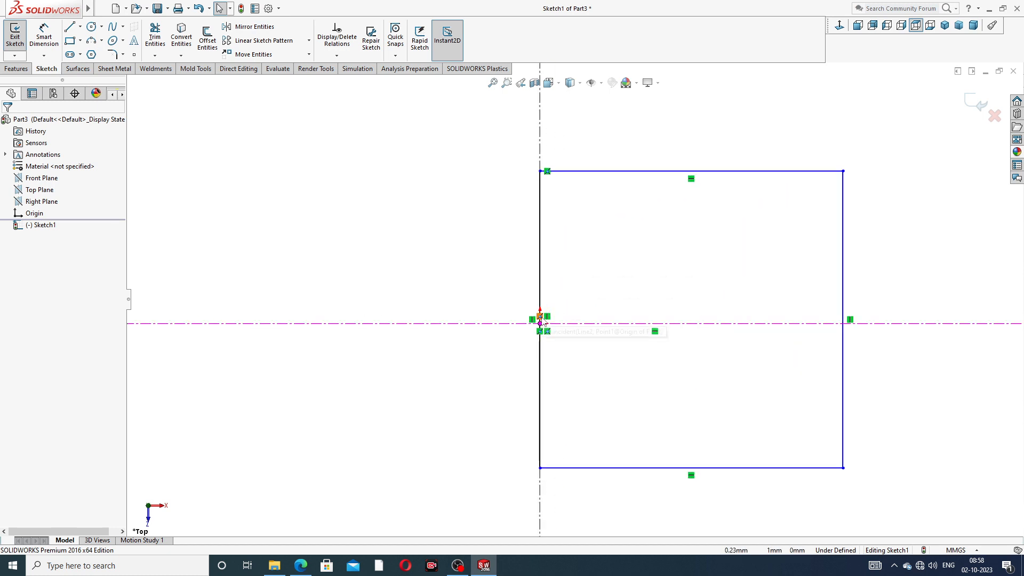
{"action": "scroll", "coordinate": [541, 318], "scroll_direction": "down", "scroll_amount": 1}
{"action": "scroll", "coordinate": [541, 318], "scroll_direction": "down", "scroll_amount": 2}
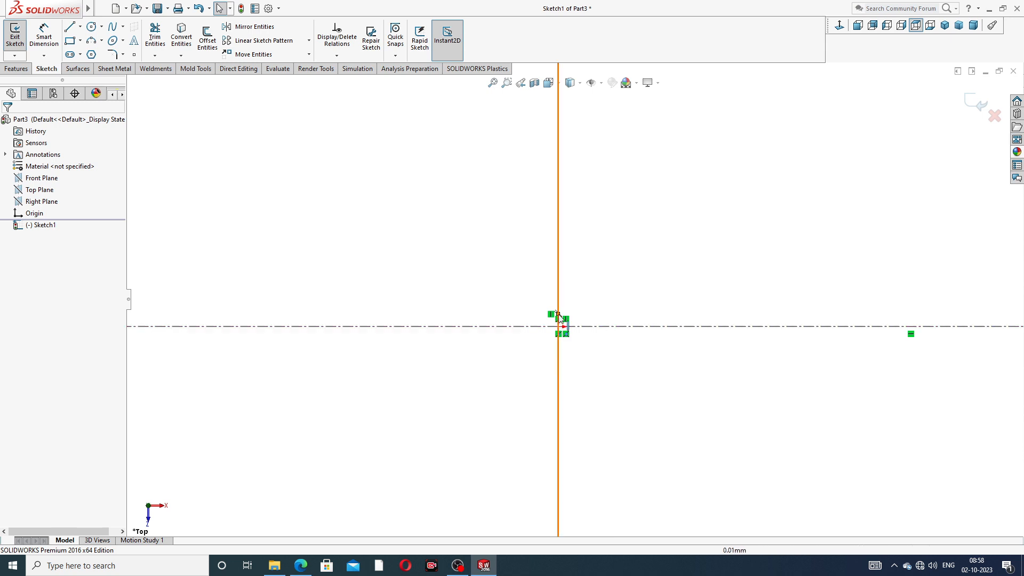
{"action": "left_click", "coordinate": [558, 316]}
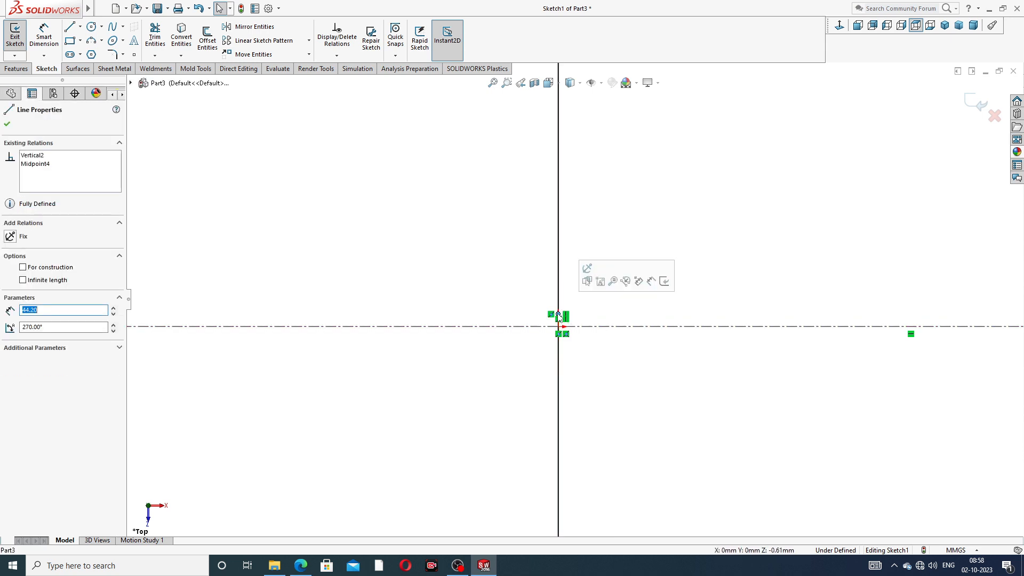
{"action": "left_click", "coordinate": [558, 326]}
{"action": "left_click", "coordinate": [559, 325], "text": "ctrl"}
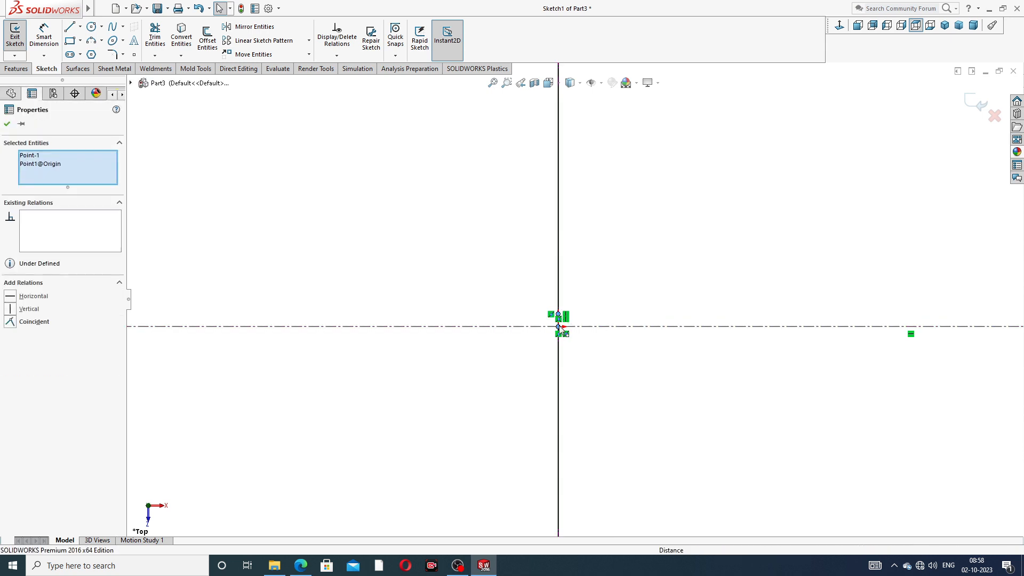
{"action": "left_click", "coordinate": [614, 282]}
{"action": "left_click", "coordinate": [619, 235]}
{"action": "scroll", "coordinate": [565, 325], "scroll_direction": "up", "scroll_amount": 3}
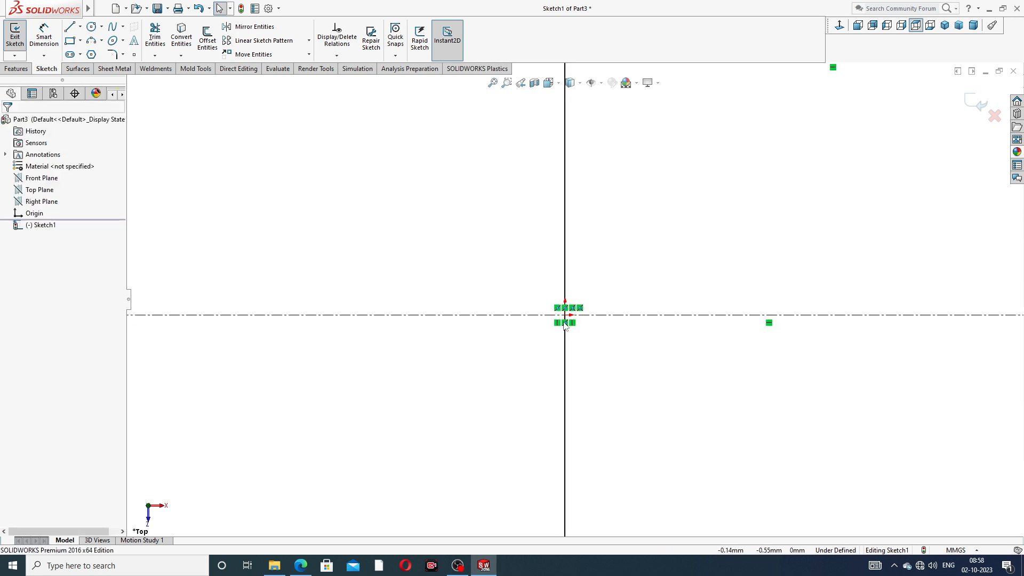
{"action": "scroll", "coordinate": [654, 229], "scroll_direction": "up", "scroll_amount": 10}
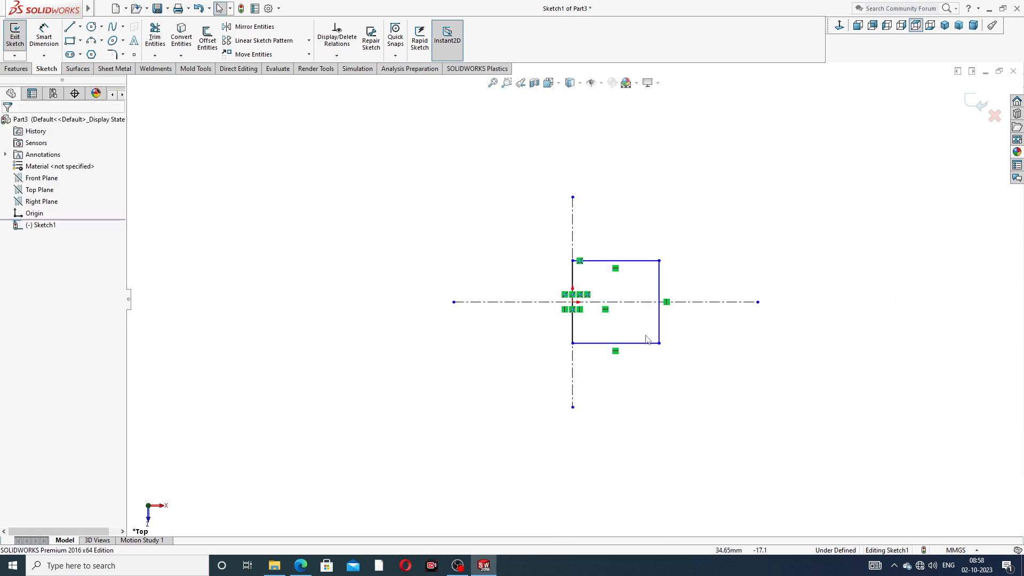
{"action": "scroll", "coordinate": [631, 328], "scroll_direction": "down", "scroll_amount": 1}
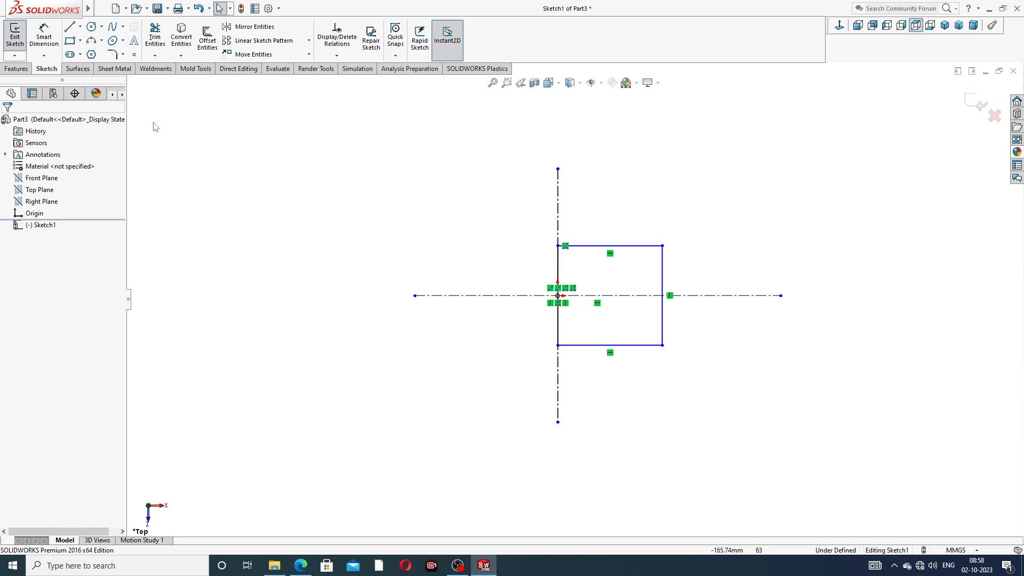
- Check the PART-11 handle drawing, and sketch a circle about 28 mm in diameter centered on the horizontal centerline's right endpoint
{"action": "left_click", "coordinate": [23, 72]}
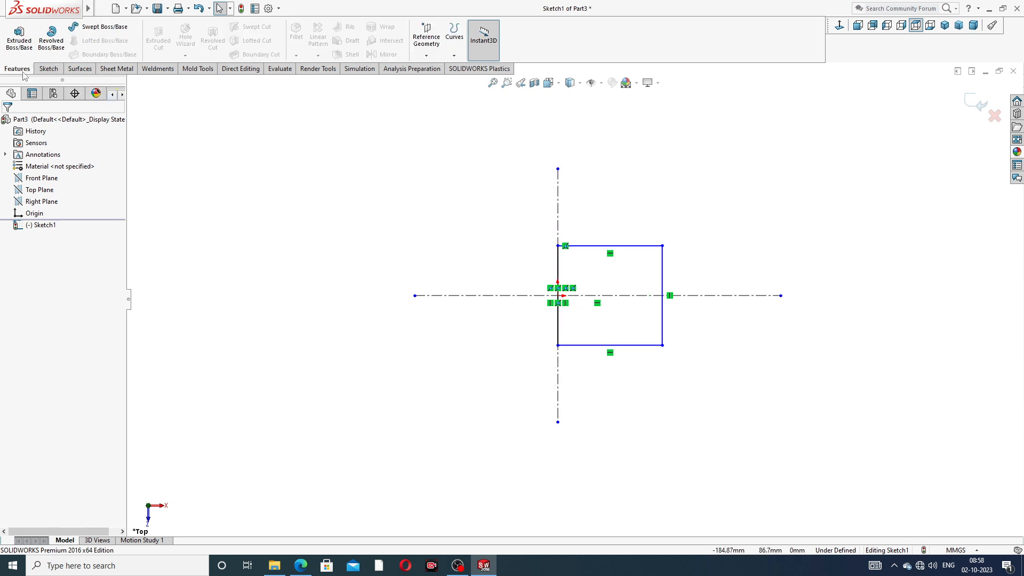
{"action": "left_click", "coordinate": [48, 72]}
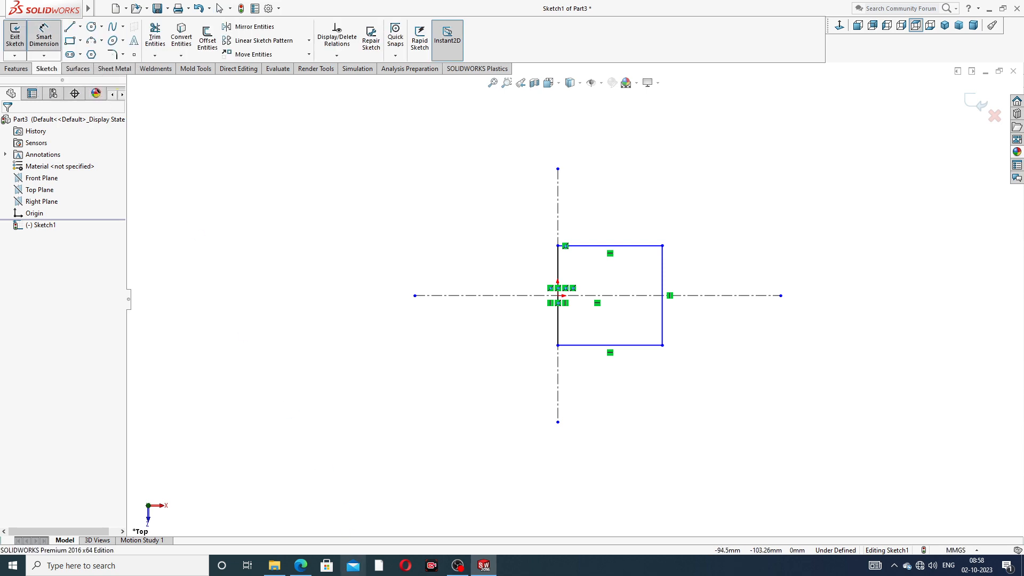
{"action": "left_click", "coordinate": [300, 565]}
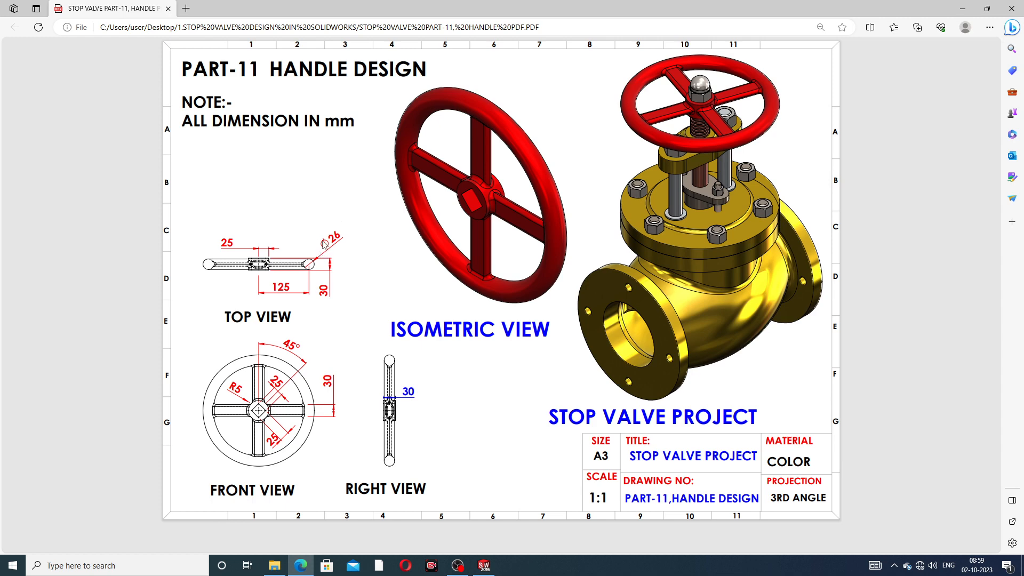
{"action": "left_click", "coordinate": [301, 565]}
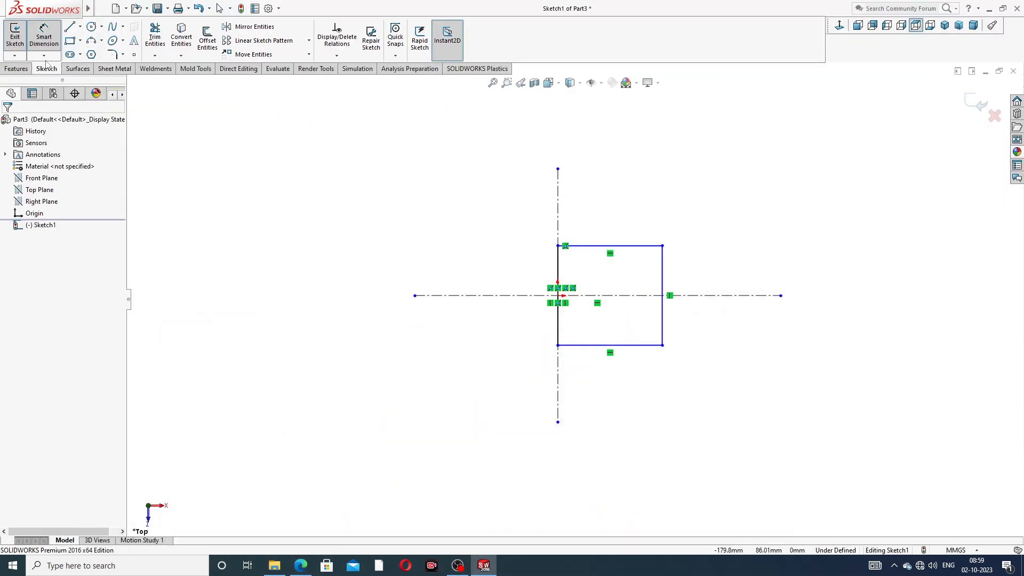
{"action": "left_click", "coordinate": [46, 43]}
{"action": "left_click", "coordinate": [92, 27]}
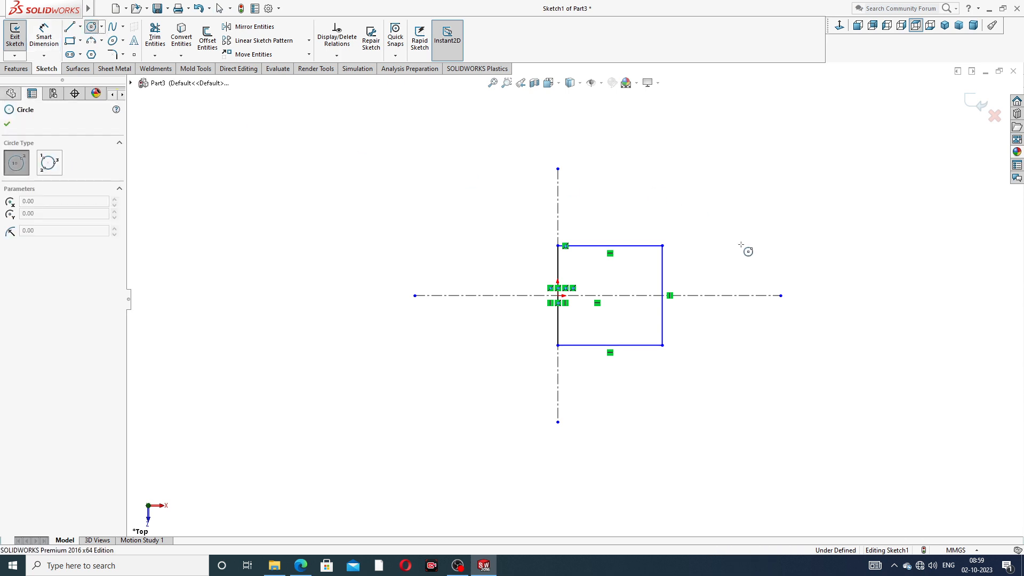
{"action": "left_click", "coordinate": [780, 295]}
{"action": "left_click", "coordinate": [801, 271]}
{"action": "right_click", "coordinate": [818, 223]}
{"action": "left_click", "coordinate": [842, 225]}
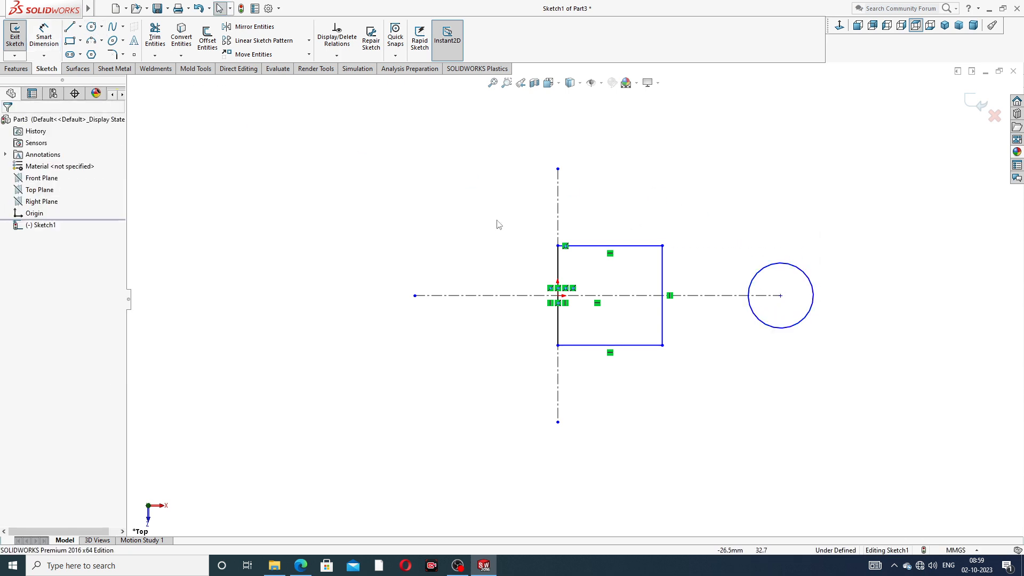
- Dimension the circle's diameter as 26 mm
{"action": "left_click", "coordinate": [43, 36]}
{"action": "left_click", "coordinate": [807, 273]}
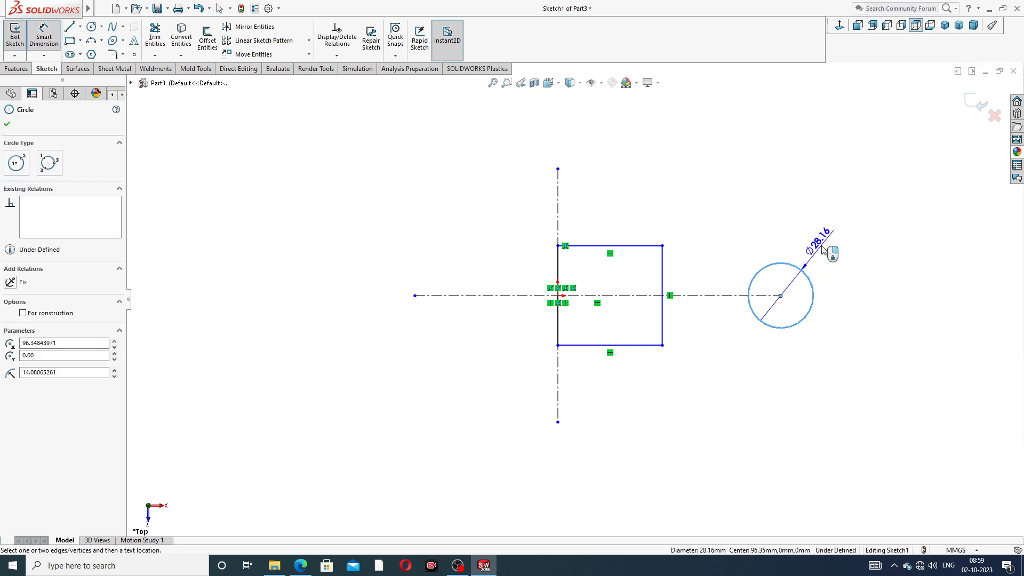
{"action": "left_click", "coordinate": [826, 251]}
{"action": "type", "text": "26"}
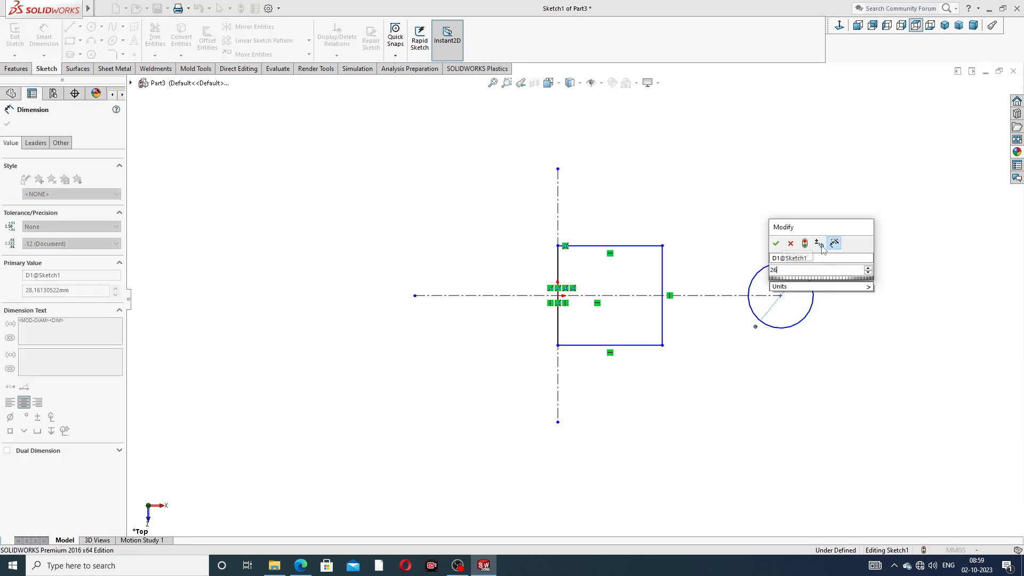
{"action": "key", "text": "Return"}
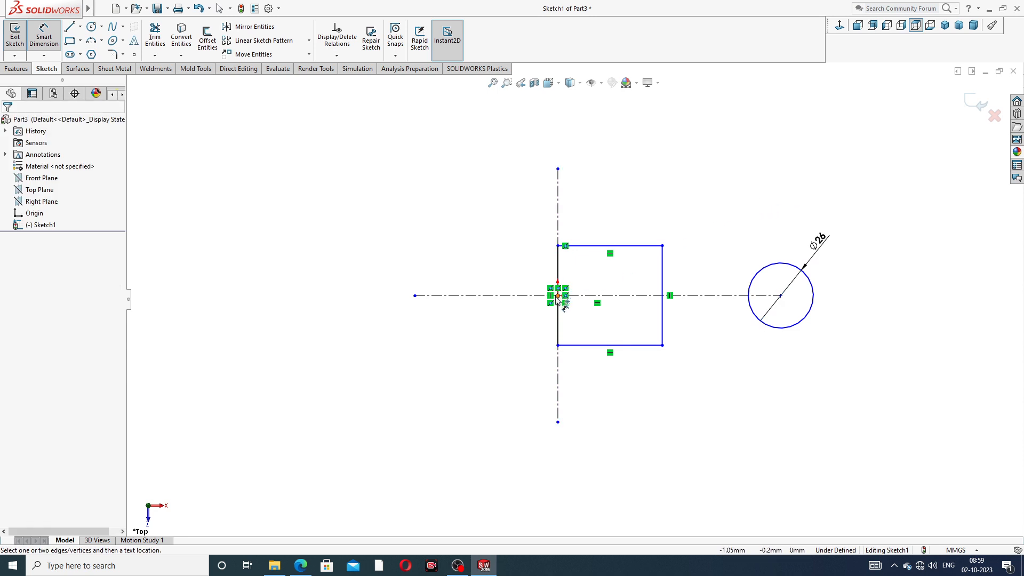
- Dimension the rectangle 25 mm wide and 30 mm high
{"action": "left_click", "coordinate": [647, 247]}
{"action": "left_click", "coordinate": [615, 231]}
{"action": "type", "text": "25"}
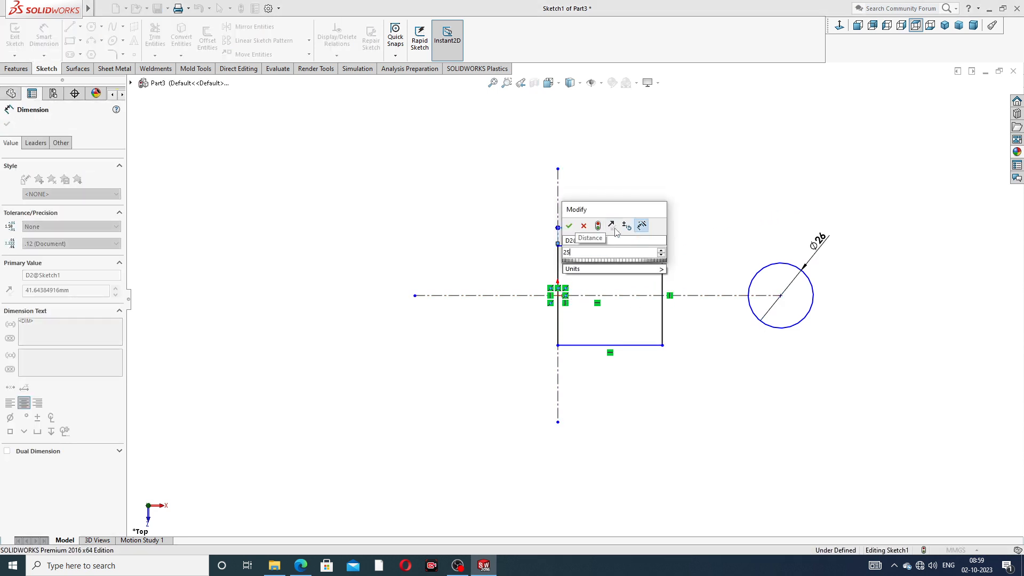
{"action": "key", "text": "Return"}
{"action": "left_click", "coordinate": [619, 265]}
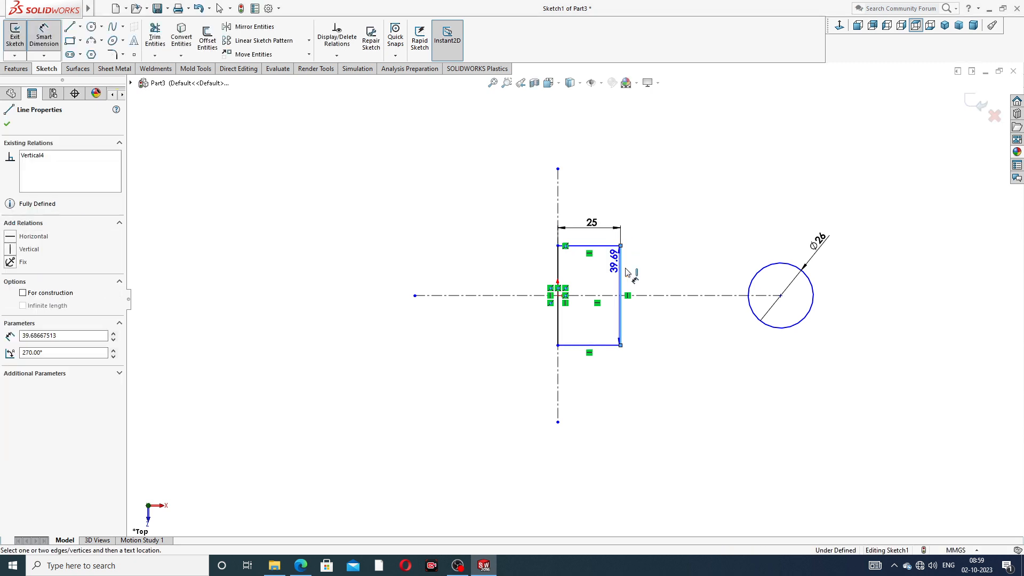
{"action": "left_click", "coordinate": [646, 285]}
{"action": "type", "text": "30"}
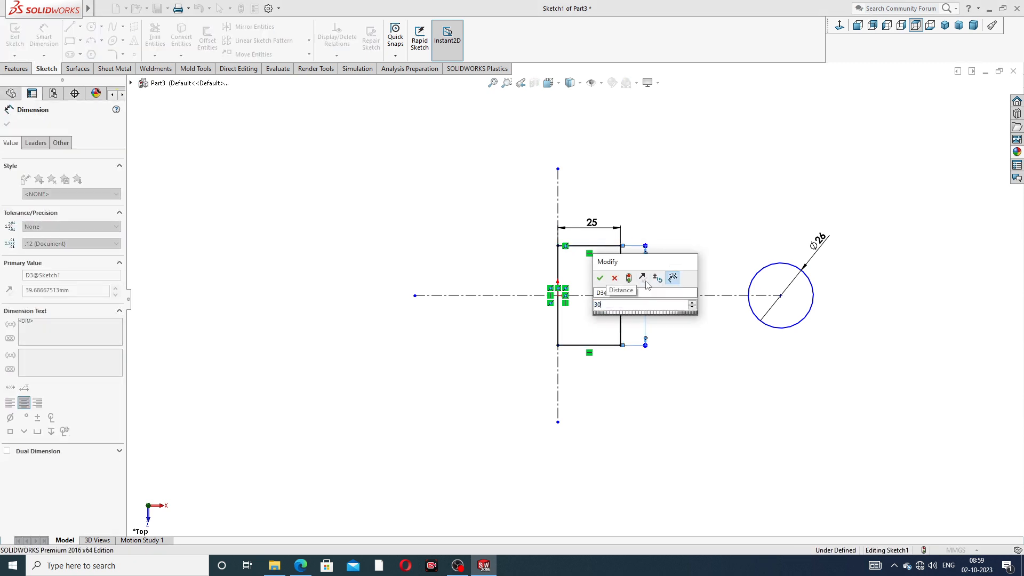
{"action": "key", "text": "Return"}
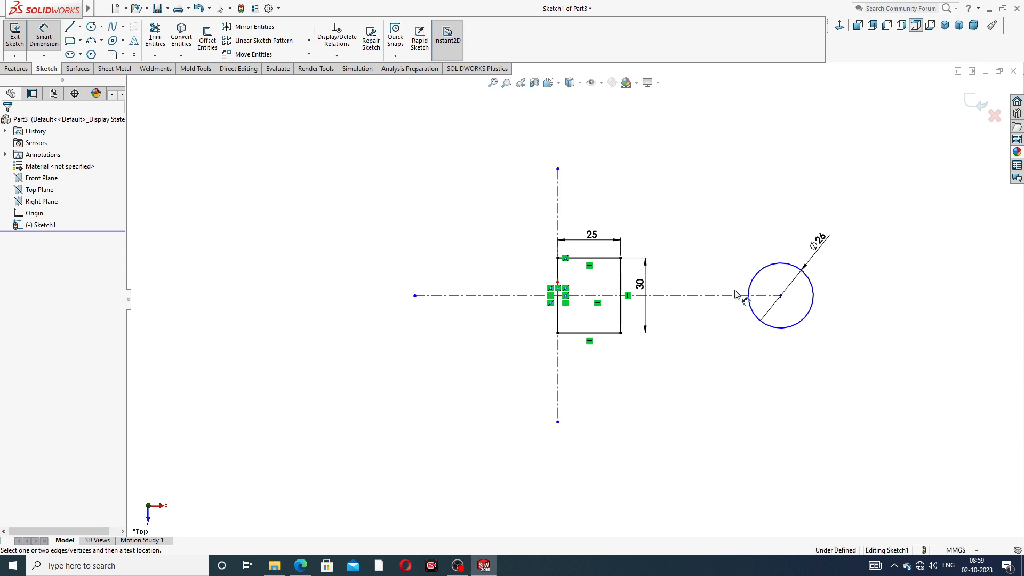
- Dimension the distance from the origin to the circle's center as 125 mm, placing it below the profile
{"action": "left_click", "coordinate": [558, 295]}
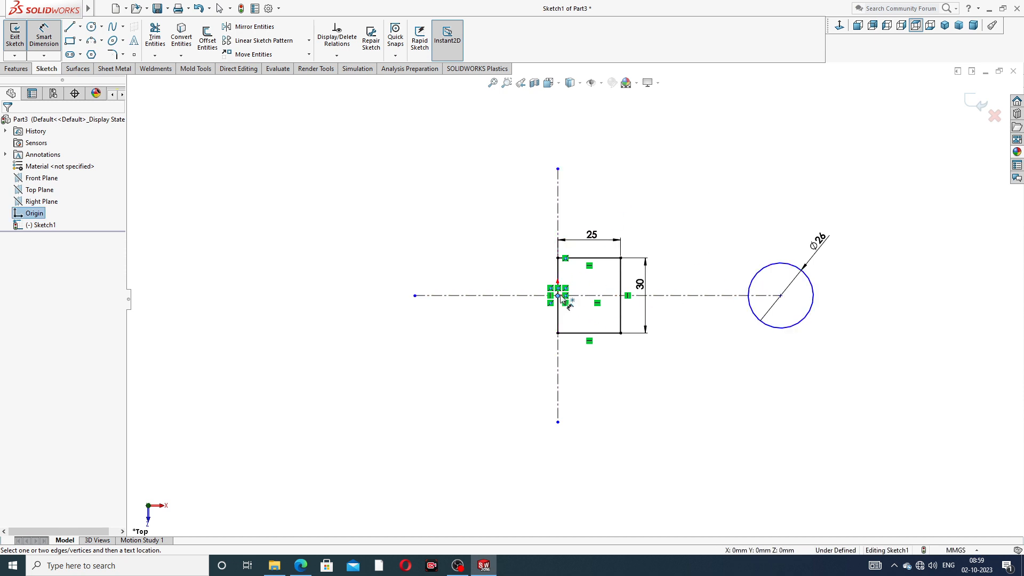
{"action": "left_click", "coordinate": [780, 295]}
{"action": "left_click", "coordinate": [661, 373]}
{"action": "type", "text": "125"}
{"action": "key", "text": "Return"}
{"action": "left_click", "coordinate": [711, 234]}
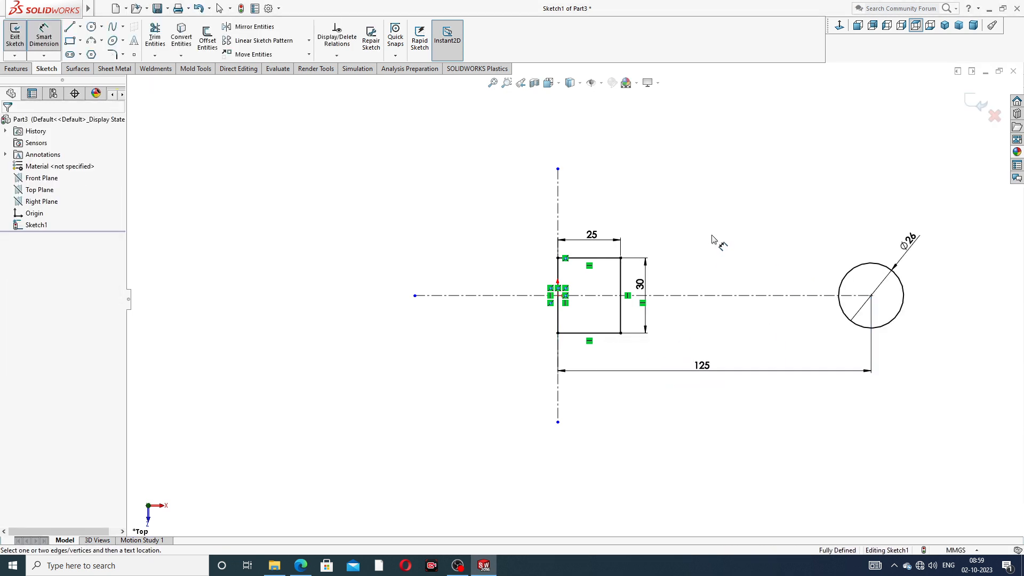
- Move the rectangle's 25 mm and 30 mm dimensions slightly farther from the profile and end dimensioning
{"action": "scroll", "coordinate": [845, 331], "scroll_direction": "up", "scroll_amount": 1}
{"action": "scroll", "coordinate": [734, 337], "scroll_direction": "down", "scroll_amount": 1}
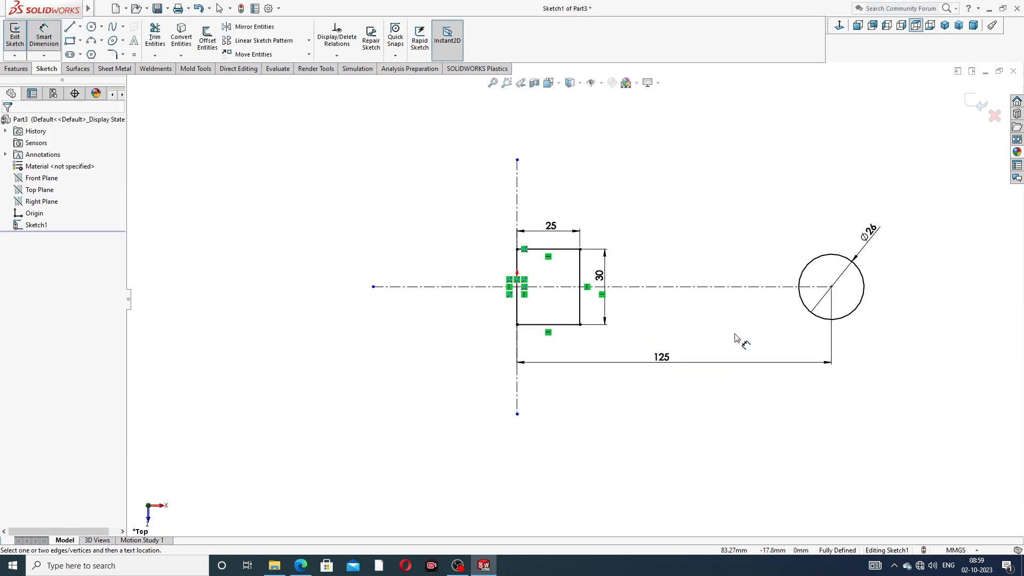
{"action": "left_click_drag", "start_coordinate": [545, 230], "coordinate": [547, 225]}
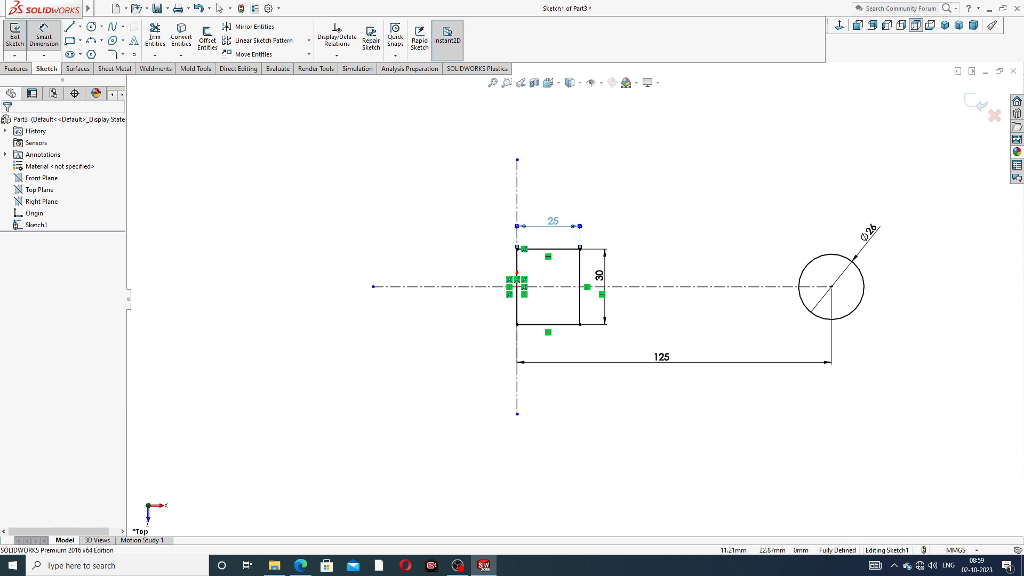
{"action": "left_click_drag", "start_coordinate": [600, 274], "coordinate": [606, 275]}
{"action": "left_click", "coordinate": [657, 251]}
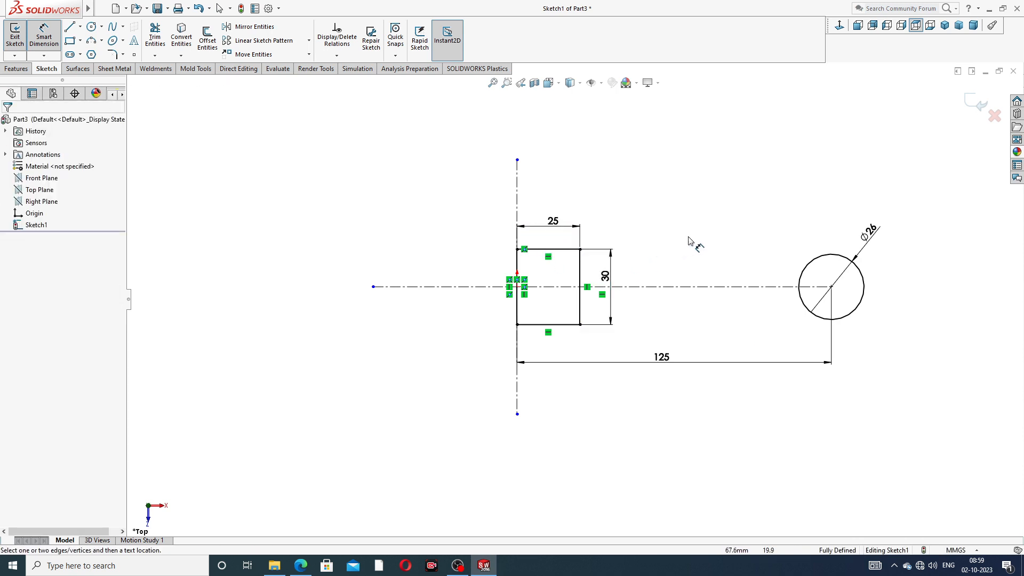
{"action": "scroll", "coordinate": [678, 221], "scroll_direction": "up", "scroll_amount": 2}
{"action": "right_click", "coordinate": [670, 176]}
{"action": "left_click", "coordinate": [694, 158]}
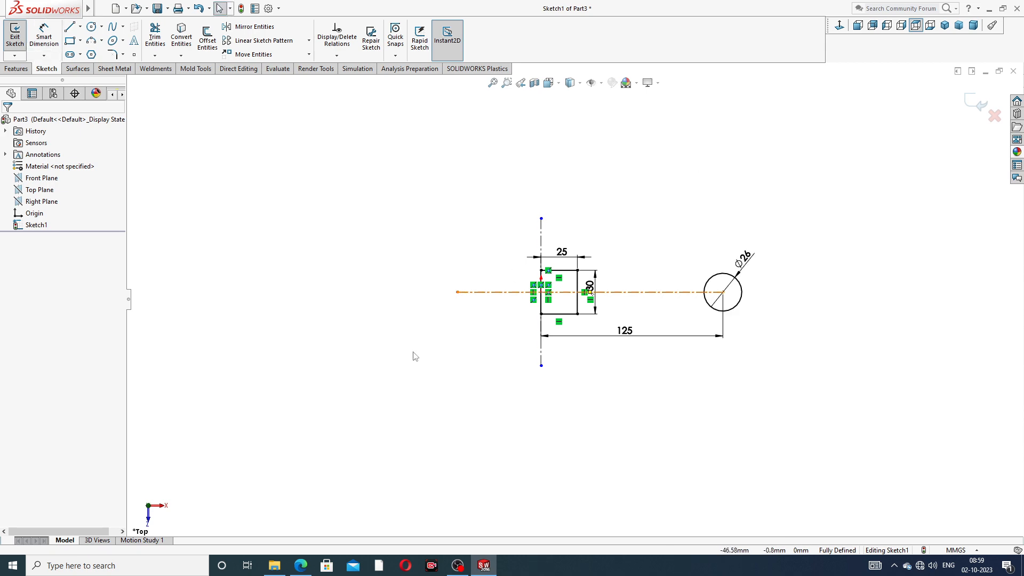
- Recheck the handle drawing, and revolve the rectangle and circle 360° about the rectangle's side on the vertical centerline
{"action": "left_click", "coordinate": [301, 565]}
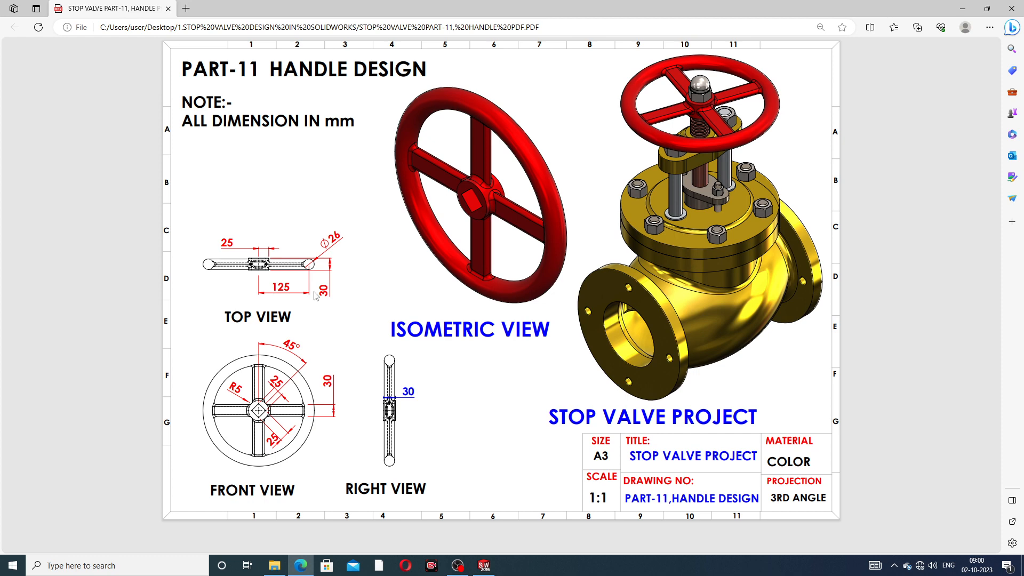
{"action": "left_click", "coordinate": [301, 565]}
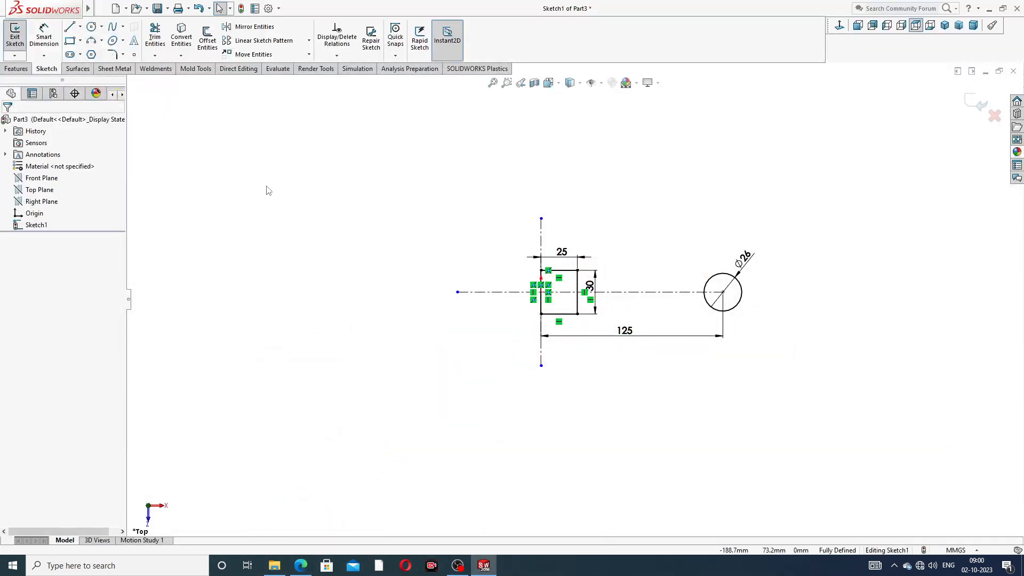
{"action": "left_click", "coordinate": [17, 68]}
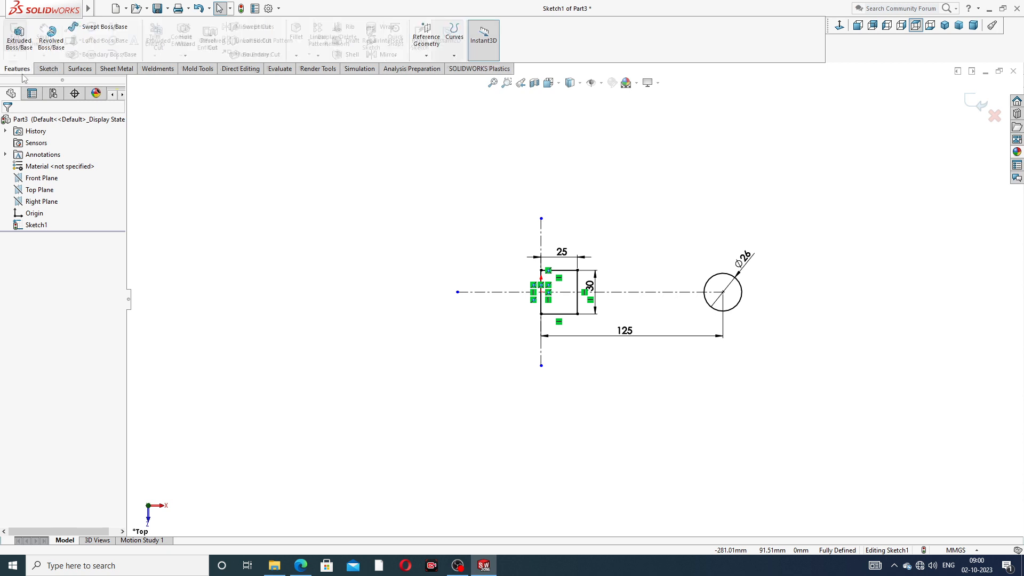
{"action": "left_click", "coordinate": [49, 45]}
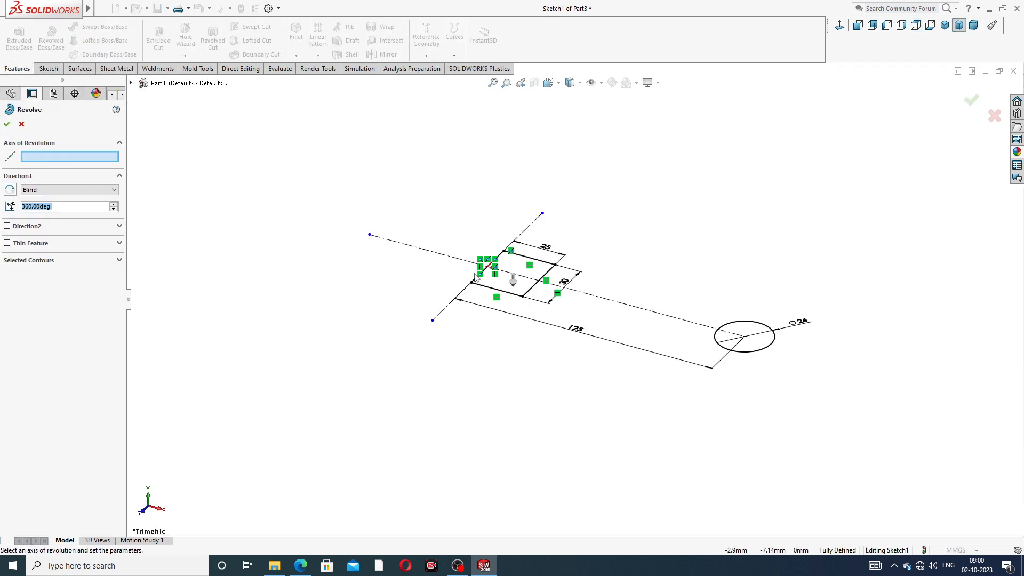
{"action": "left_click", "coordinate": [474, 280]}
{"action": "scroll", "coordinate": [475, 278], "scroll_direction": "up", "scroll_amount": 4}
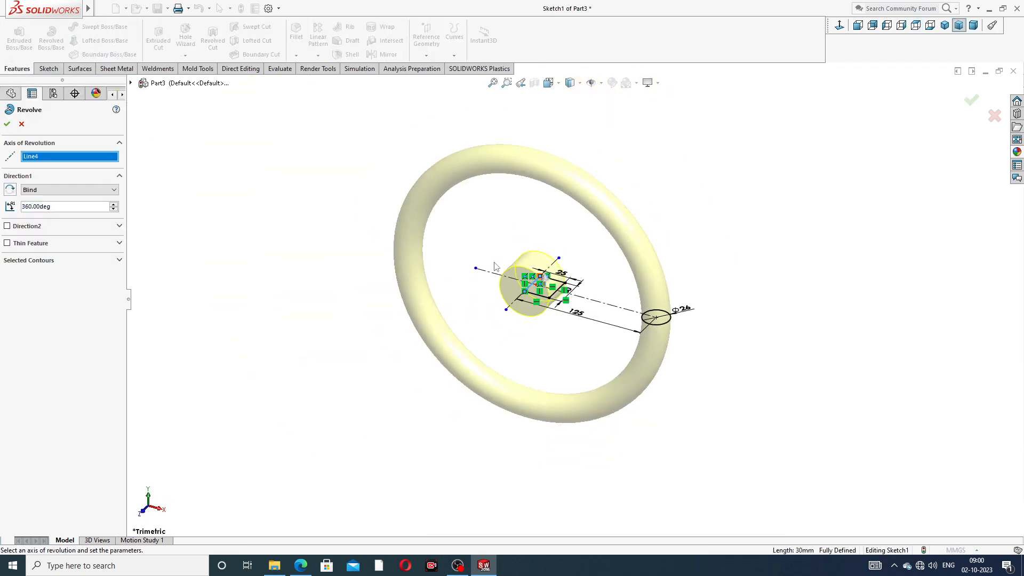
{"action": "left_click", "coordinate": [7, 124]}
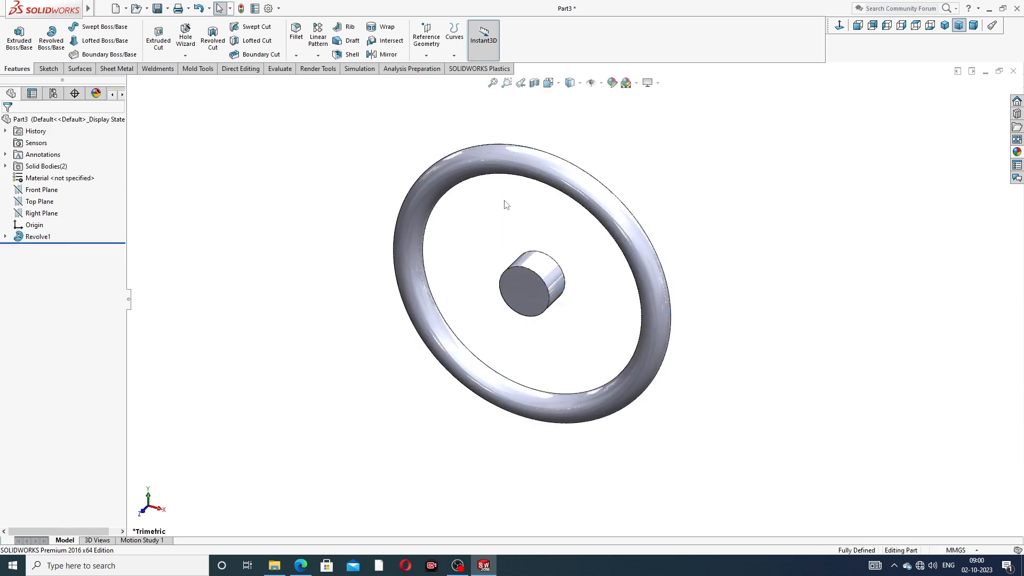
- Start a new sketch on the Front Plane and view it face-on
{"action": "middle_click_drag", "start_coordinate": [594, 213], "coordinate": [466, 199]}
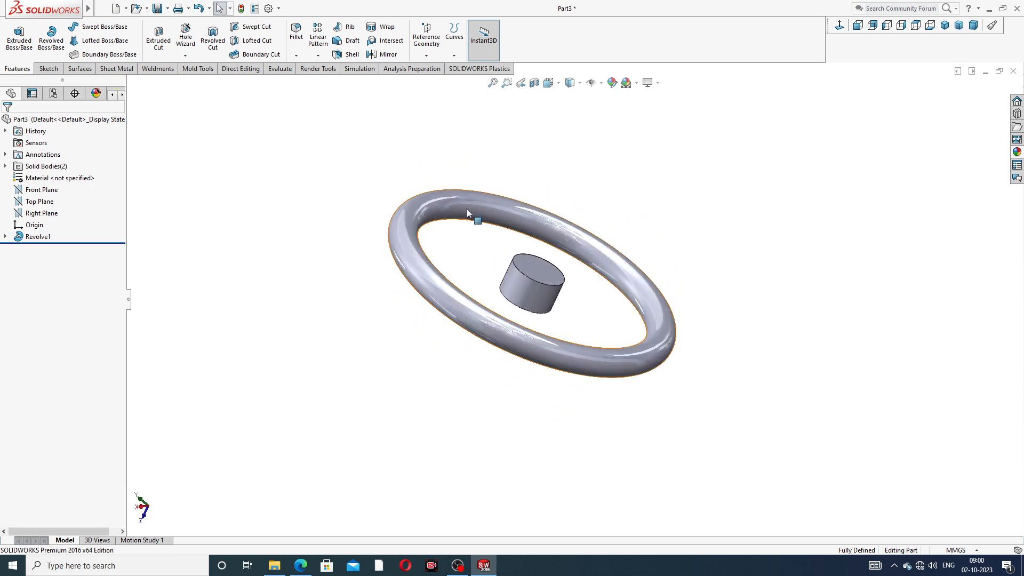
{"action": "middle_click_drag", "start_coordinate": [460, 239], "coordinate": [443, 283]}
{"action": "scroll", "coordinate": [528, 296], "scroll_direction": "down", "scroll_amount": 1}
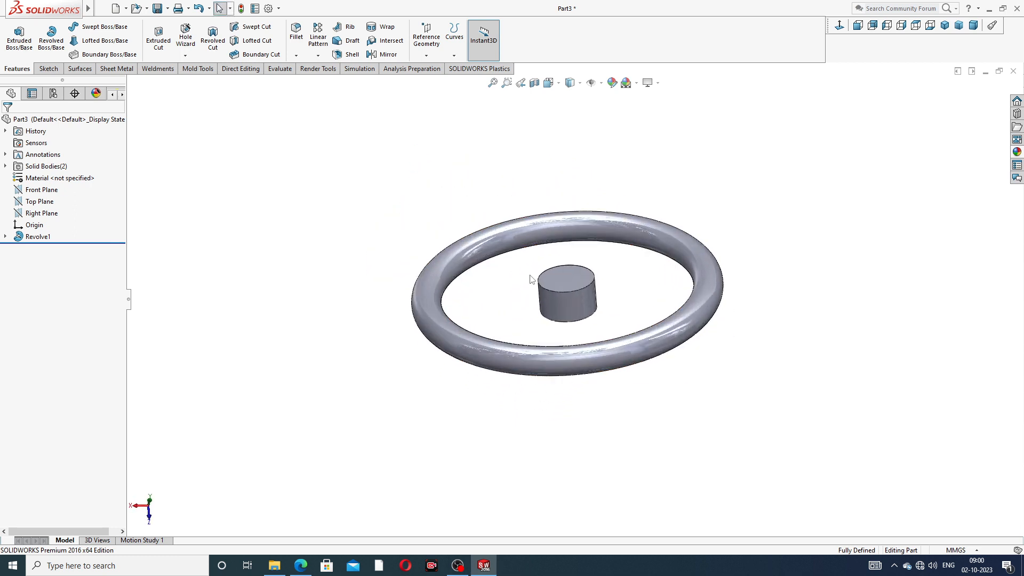
{"action": "left_click", "coordinate": [42, 190]}
{"action": "left_click", "coordinate": [56, 175]}
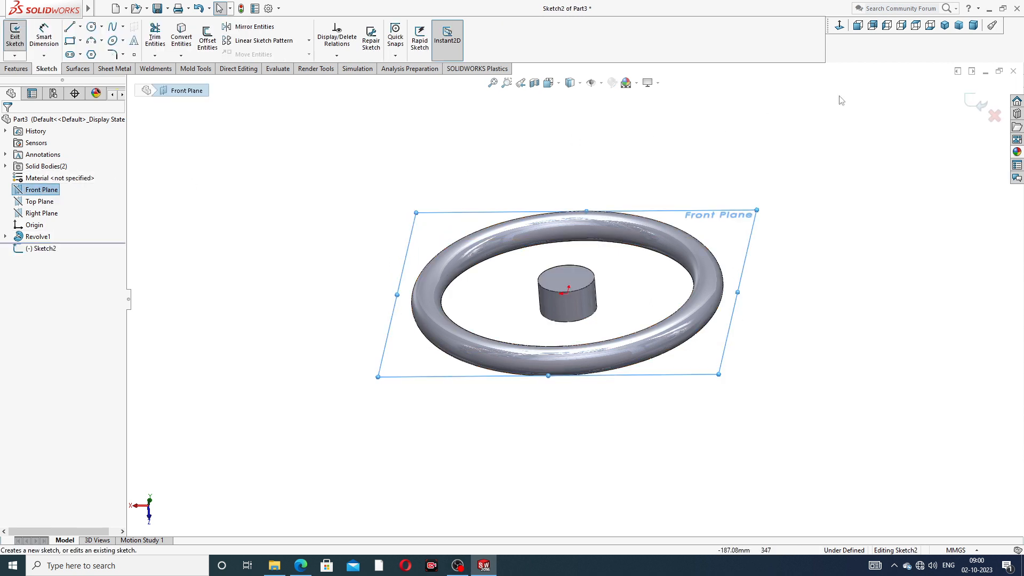
{"action": "left_click", "coordinate": [840, 25]}
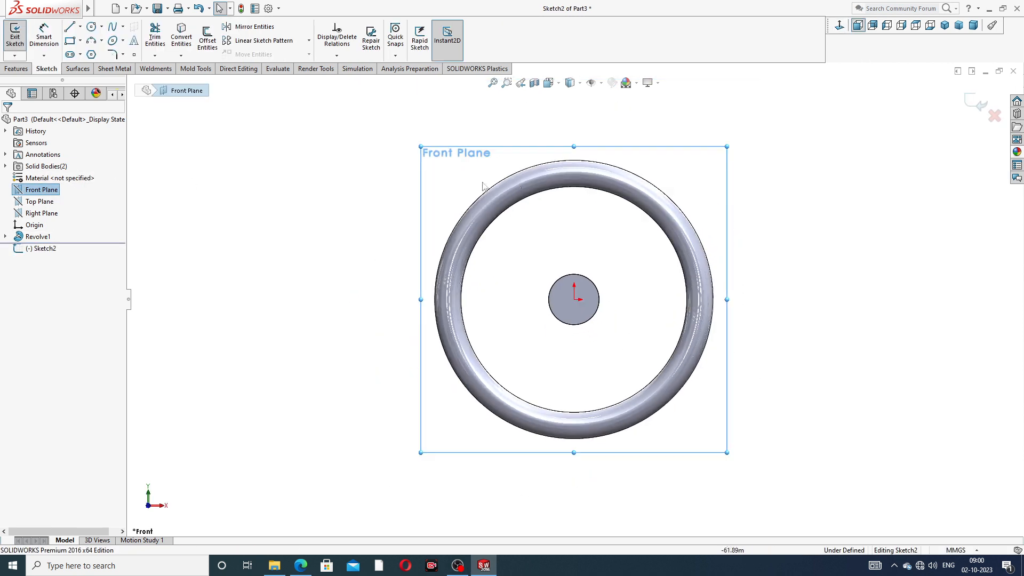
- Sketch a horizontal corner rectangle about 50 mm high across the hub, with both ends reaching into the ring
{"action": "left_click", "coordinate": [81, 41]}
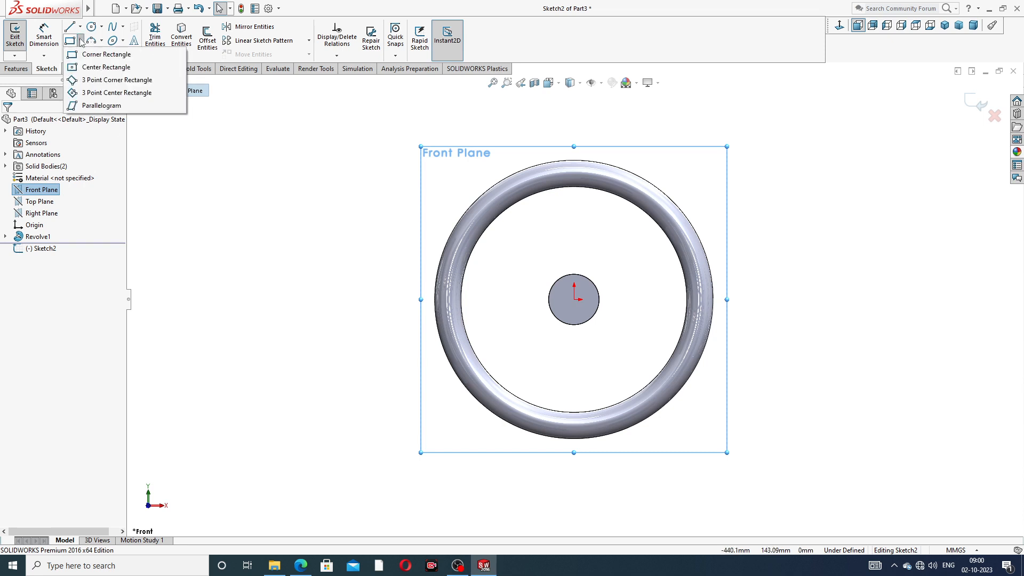
{"action": "left_click", "coordinate": [96, 54]}
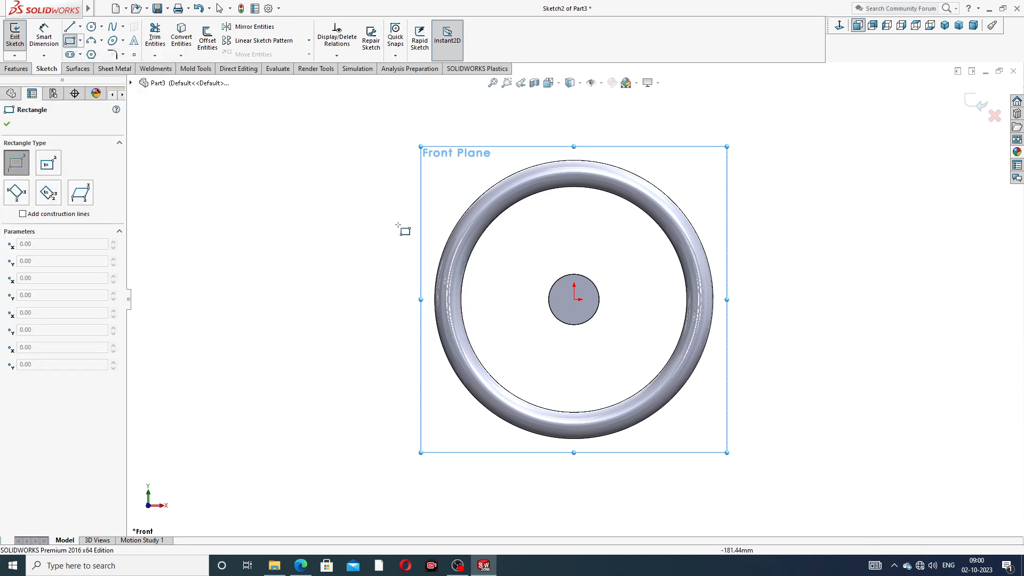
{"action": "left_click", "coordinate": [453, 270]}
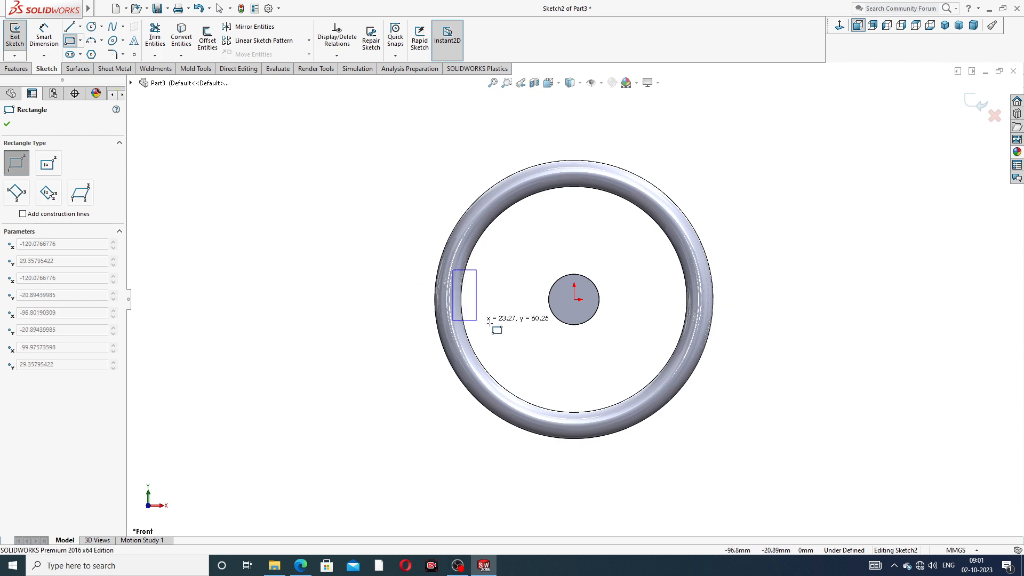
{"action": "left_click", "coordinate": [700, 320]}
{"action": "right_click", "coordinate": [741, 213]}
{"action": "left_click", "coordinate": [767, 222]}
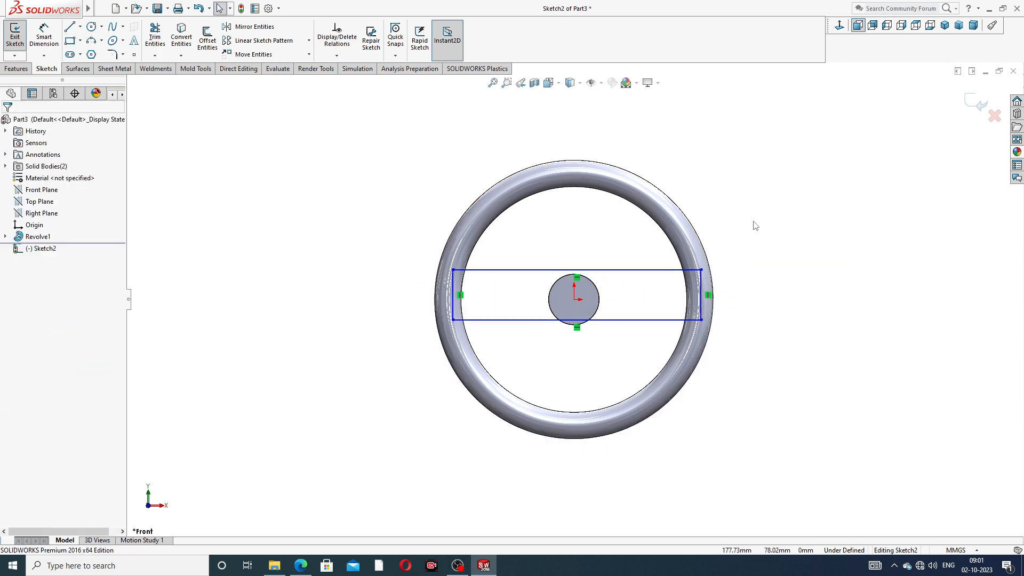
- Move the rectangle's left side slightly outward, deeper into the ring
{"action": "left_click", "coordinate": [452, 289]}
{"action": "left_click_drag", "start_coordinate": [447, 282], "coordinate": [449, 282]}
{"action": "left_click", "coordinate": [773, 155]}
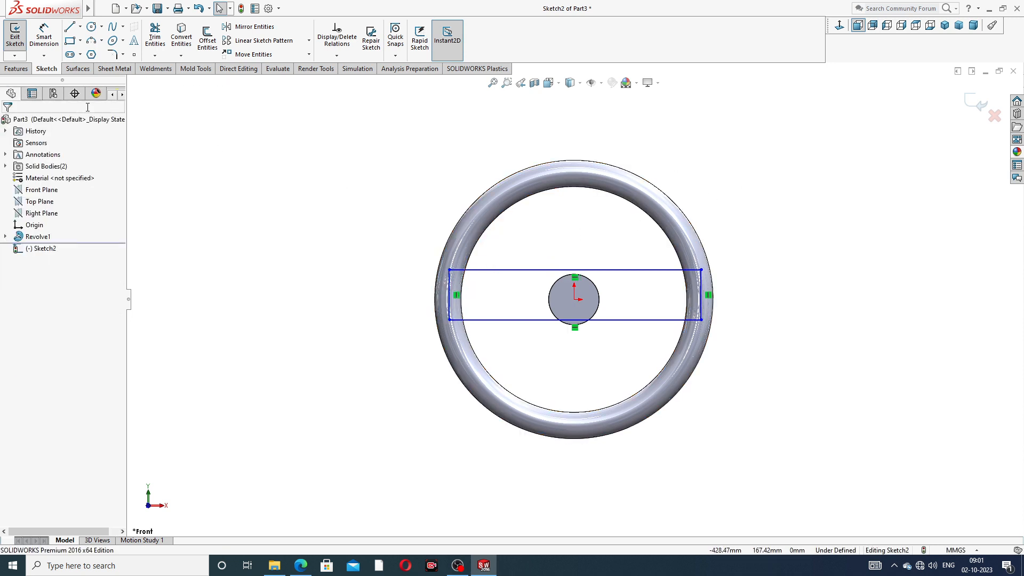
{"action": "left_click", "coordinate": [50, 46]}
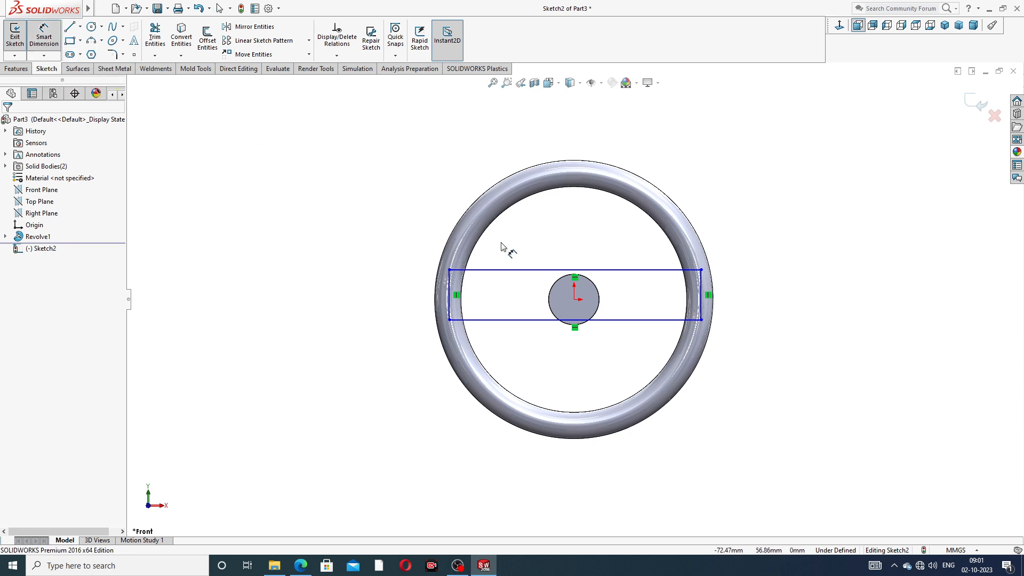
{"action": "right_click", "coordinate": [736, 152]}
{"action": "left_click", "coordinate": [771, 159]}
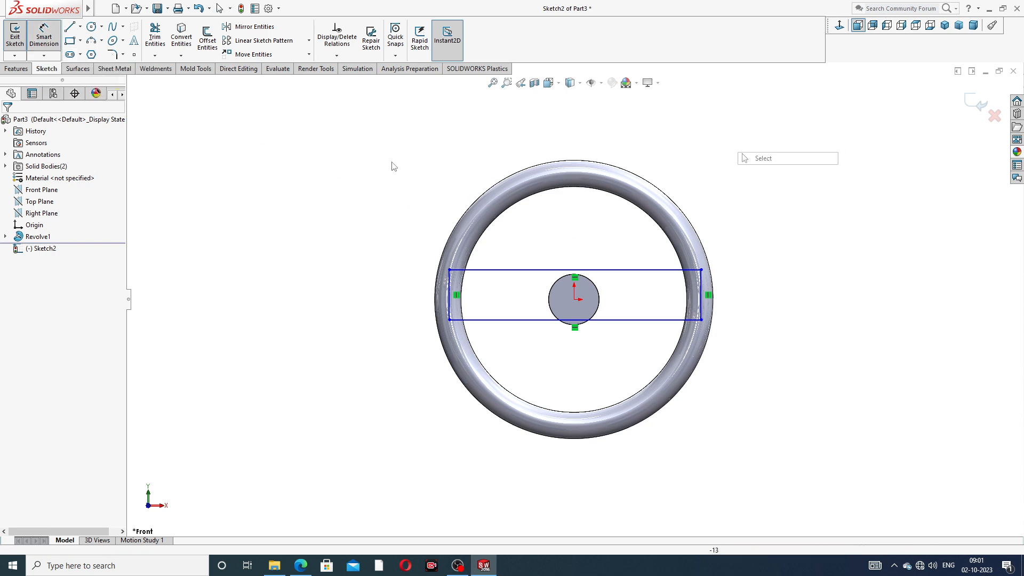
- Sketch a horizontal construction centerline about 71 mm long from the origin, inside the spoke rectangle
{"action": "left_click", "coordinate": [80, 27]}
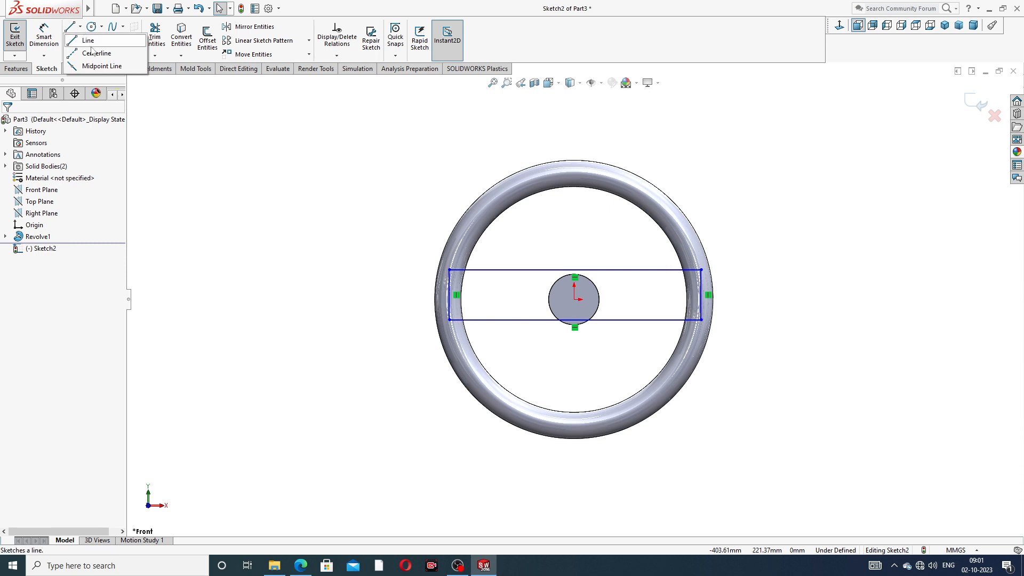
{"action": "left_click", "coordinate": [93, 52]}
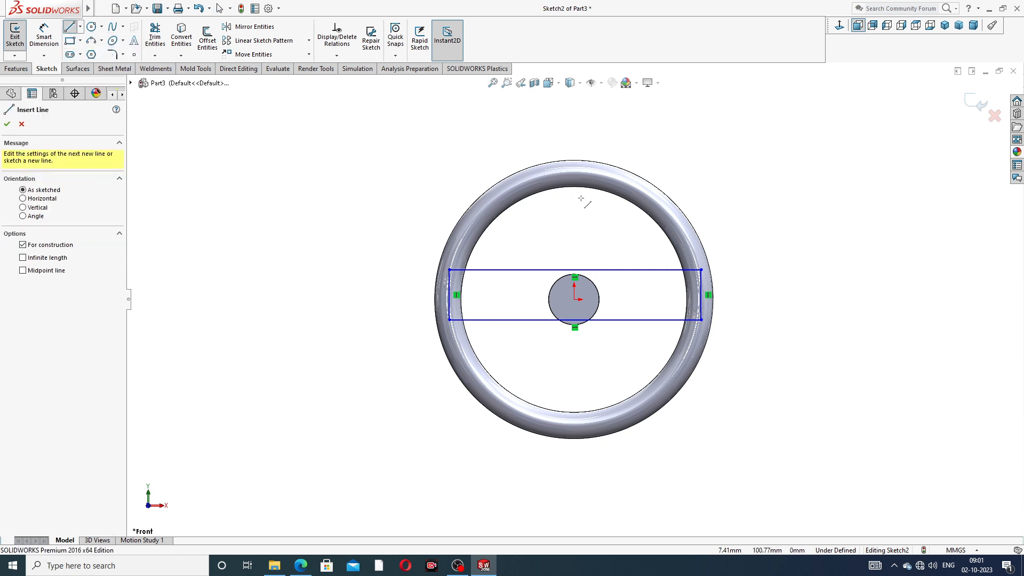
{"action": "left_click", "coordinate": [574, 299]}
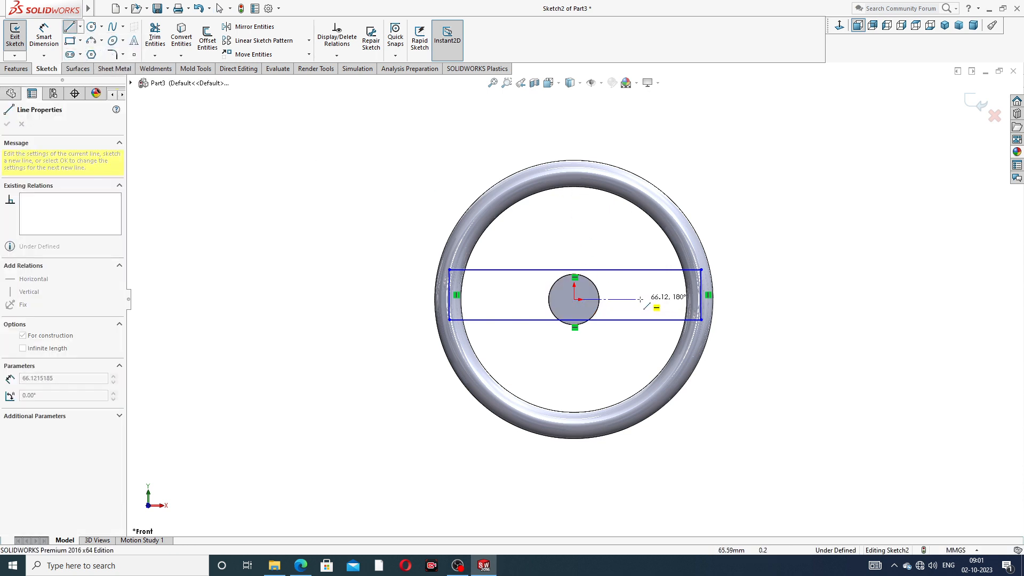
{"action": "left_click", "coordinate": [646, 299]}
{"action": "right_click", "coordinate": [762, 249]}
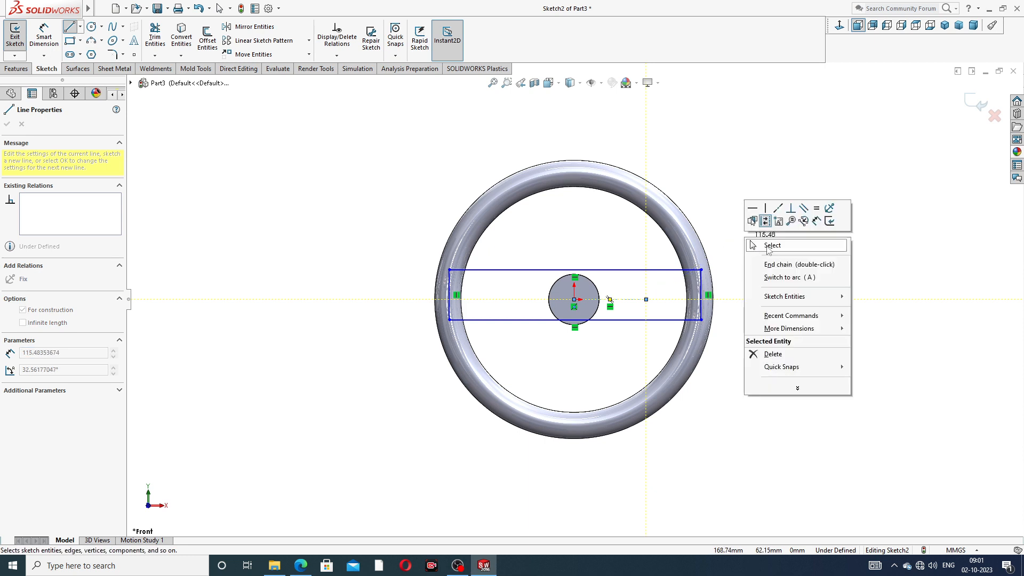
{"action": "left_click", "coordinate": [768, 246]}
- Make the rectangle's two long horizontal sides symmetric about the centerline
{"action": "left_click", "coordinate": [627, 300]}
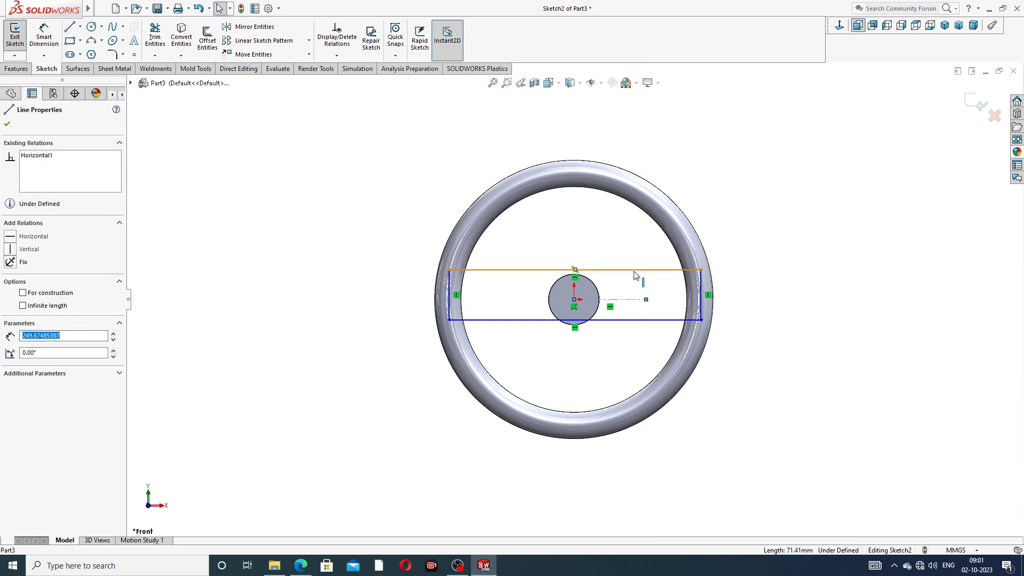
{"action": "left_click", "coordinate": [634, 271], "text": "ctrl"}
{"action": "left_click", "coordinate": [644, 320], "text": "ctrl"}
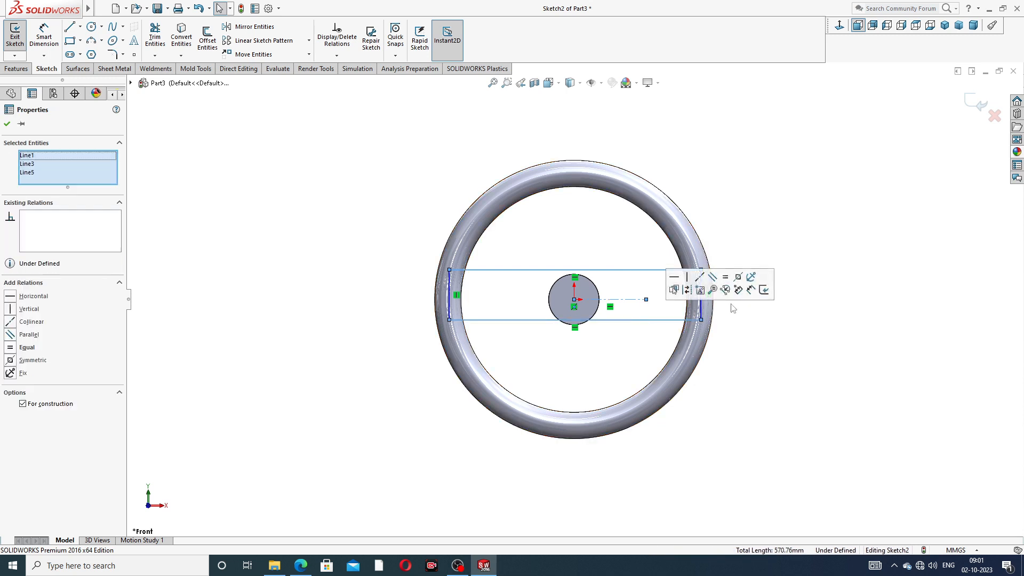
{"action": "left_click", "coordinate": [738, 278]}
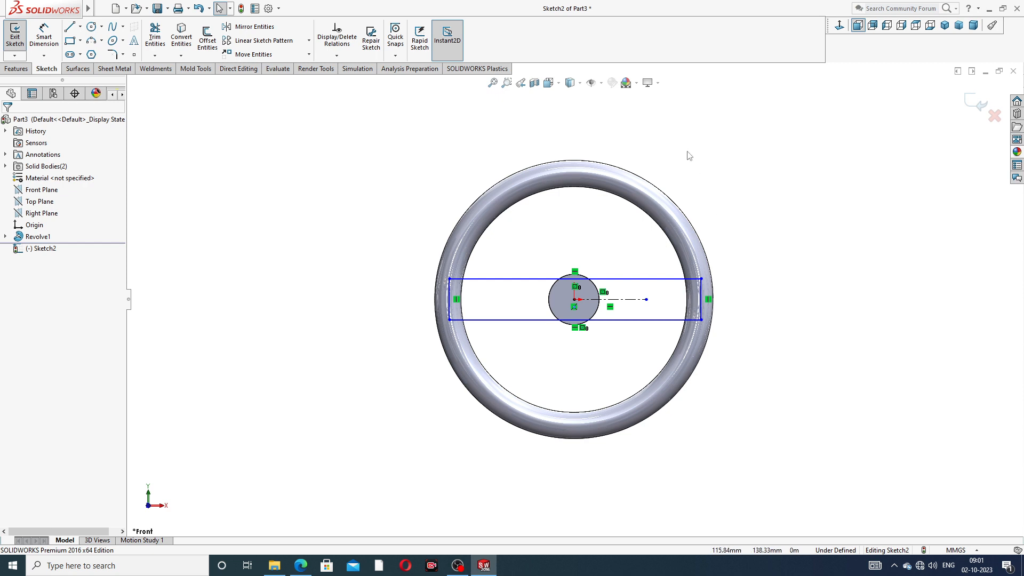
- Dimension the spoke rectangle's height as 20 mm, rechecking the handle drawing before entering the value
{"action": "left_click", "coordinate": [43, 38]}
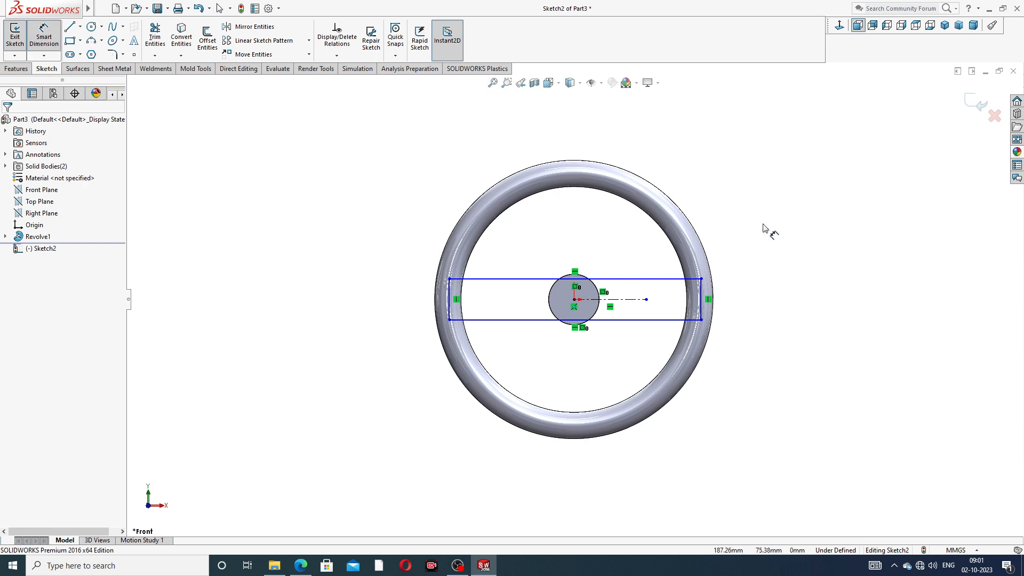
{"action": "left_click", "coordinate": [703, 297]}
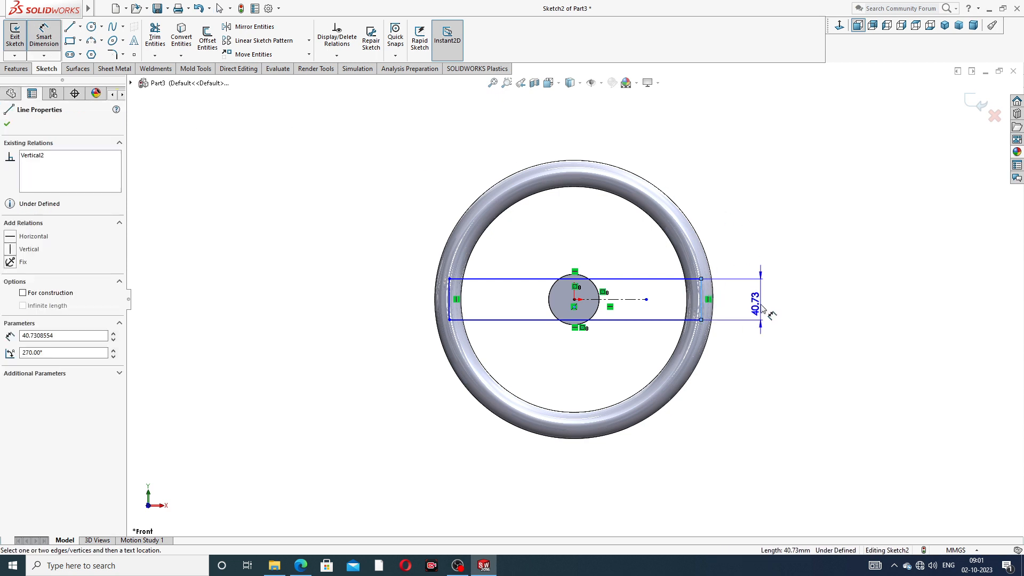
{"action": "left_click", "coordinate": [761, 308]}
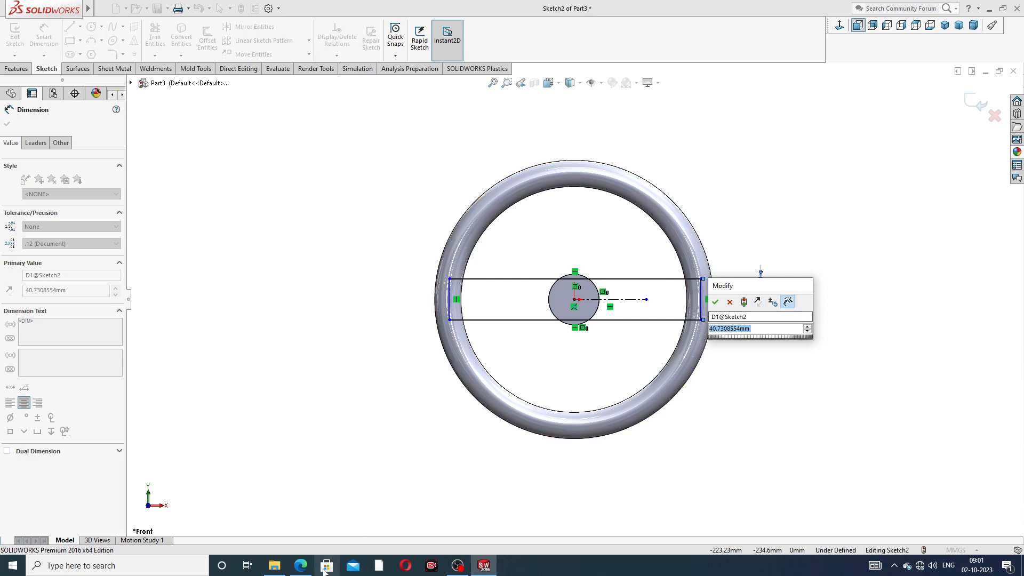
{"action": "left_click", "coordinate": [301, 564]}
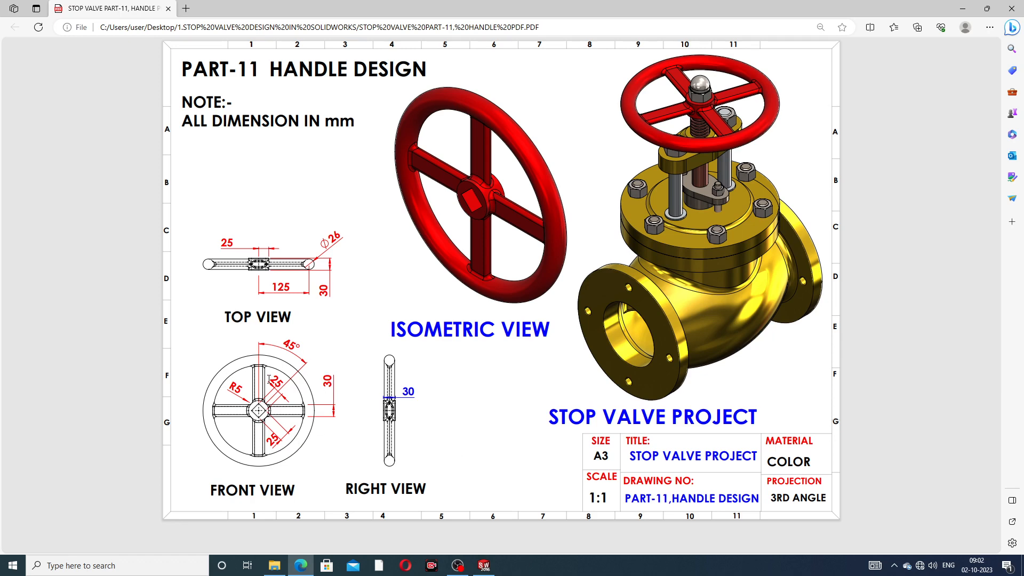
{"action": "left_click", "coordinate": [301, 565]}
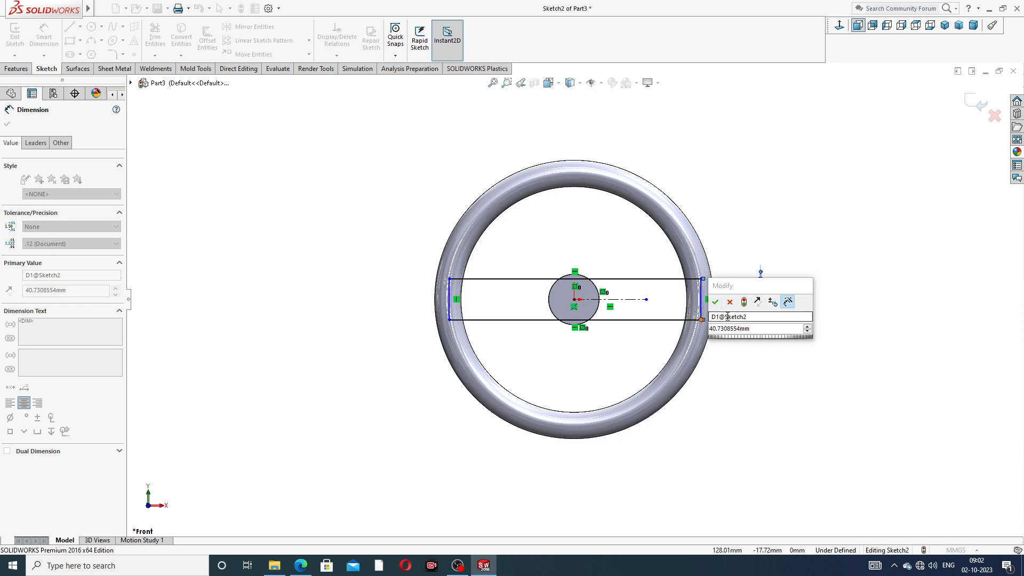
{"action": "left_click_drag", "start_coordinate": [758, 331], "coordinate": [687, 345]}
{"action": "type", "text": "20"}
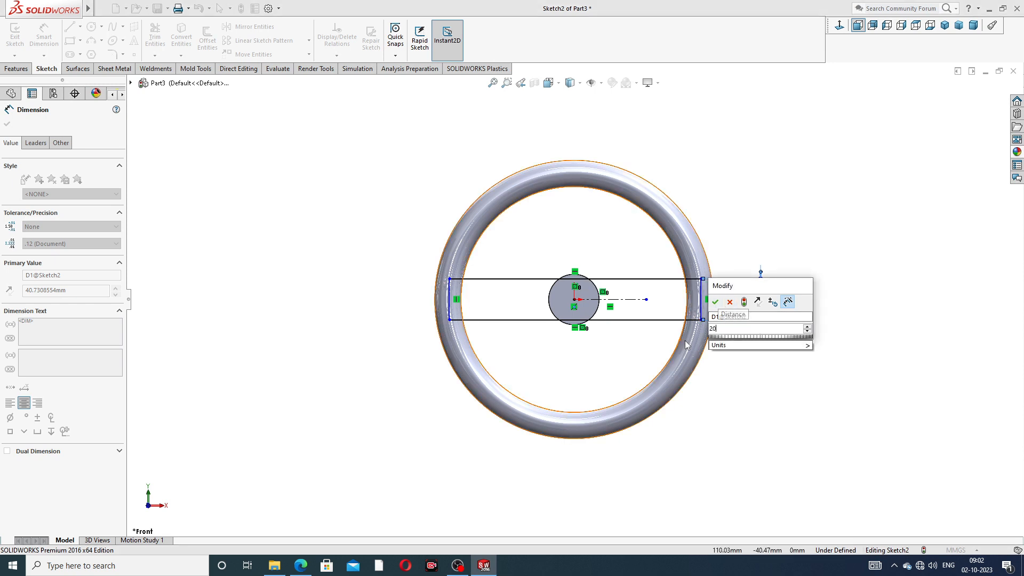
{"action": "key", "text": "Return"}
{"action": "left_click", "coordinate": [766, 343]}
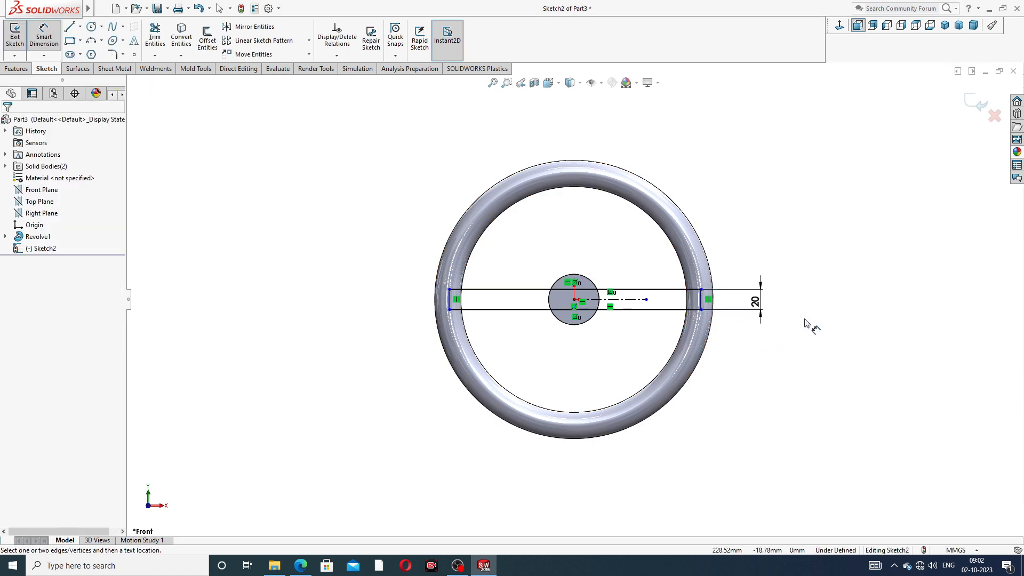
{"action": "left_click", "coordinate": [756, 301]}
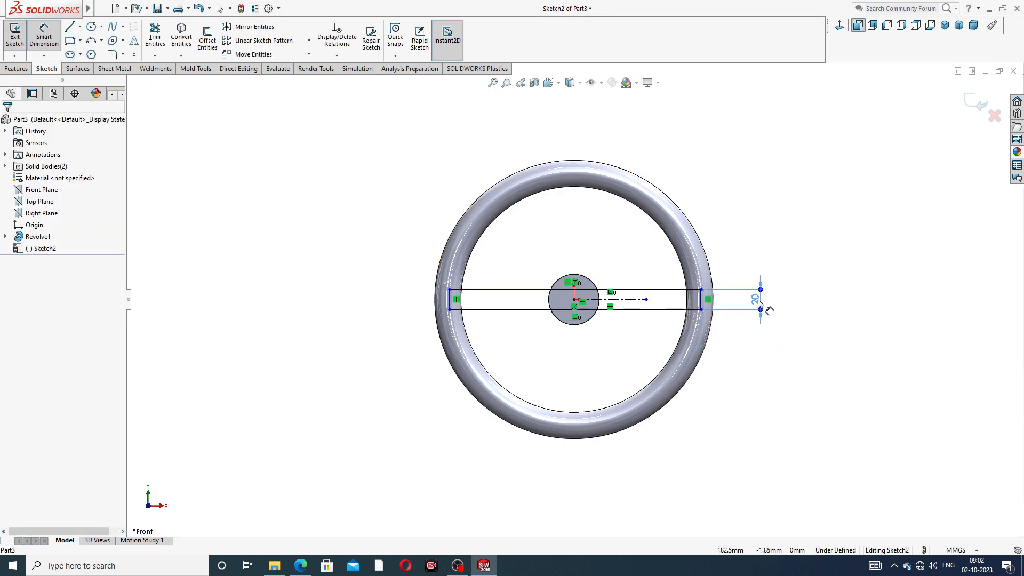
{"action": "right_click", "coordinate": [723, 160]}
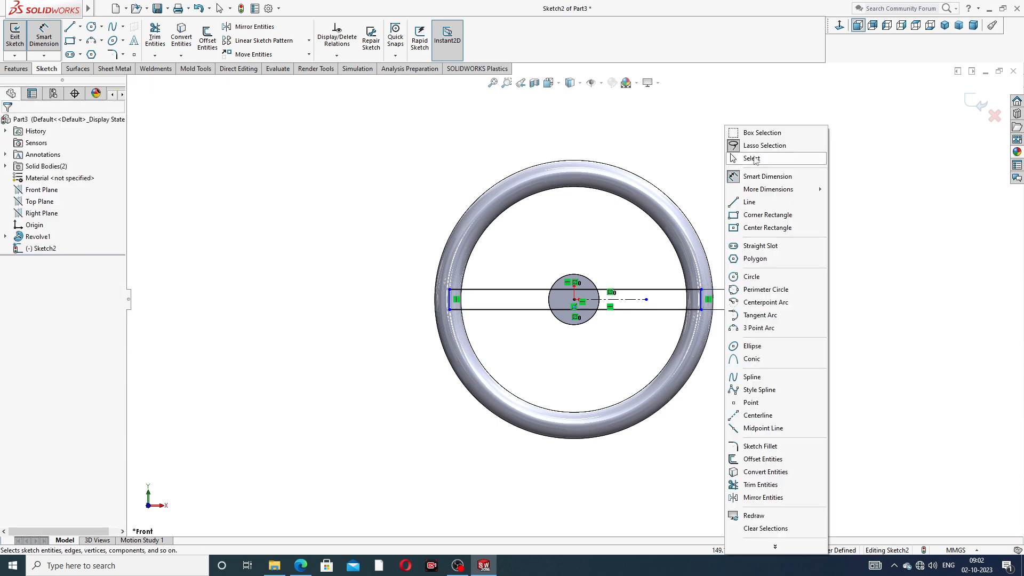
{"action": "left_click", "coordinate": [752, 159]}
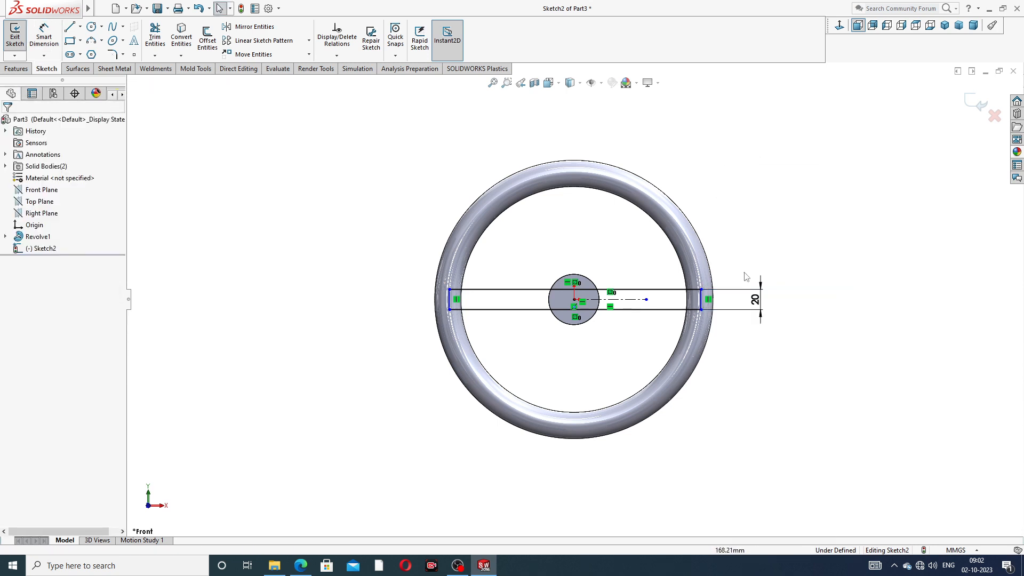
- Extrude the spoke rectangle 10 mm with the Mid Plane end condition, merging it with the hub and ring
{"action": "left_click", "coordinate": [17, 69]}
{"action": "left_click", "coordinate": [21, 41]}
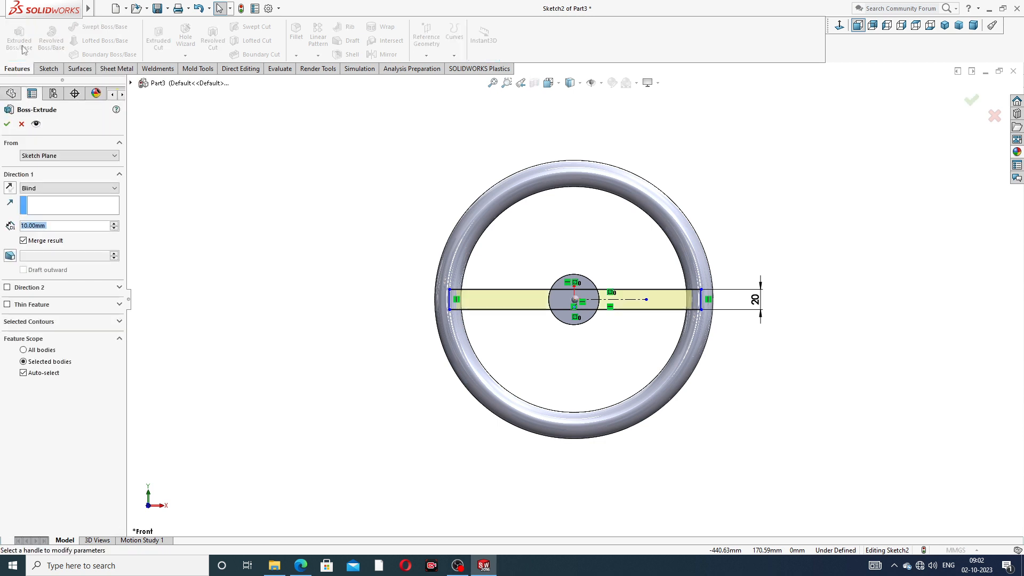
{"action": "left_click", "coordinate": [54, 189]}
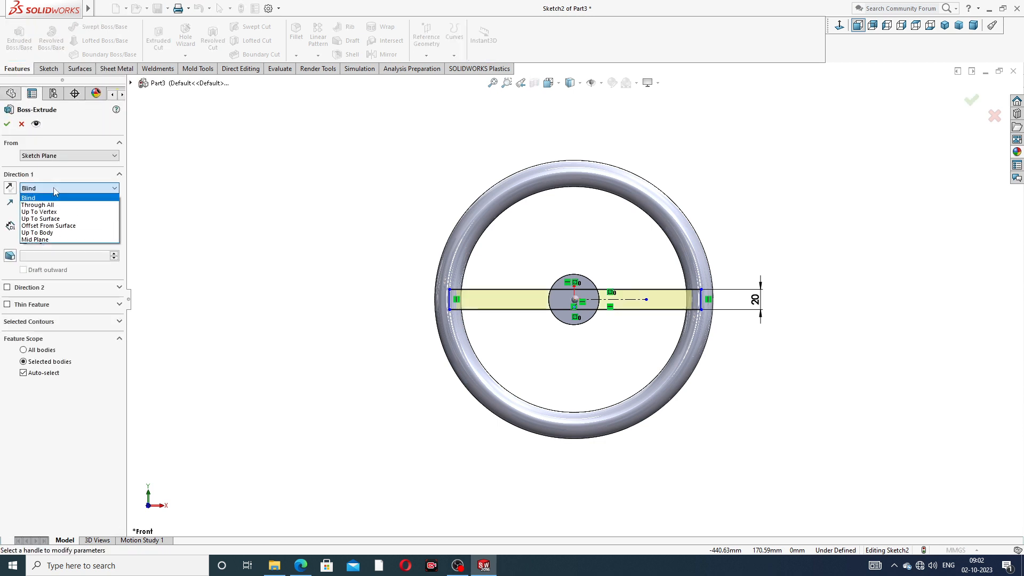
{"action": "left_click", "coordinate": [60, 240]}
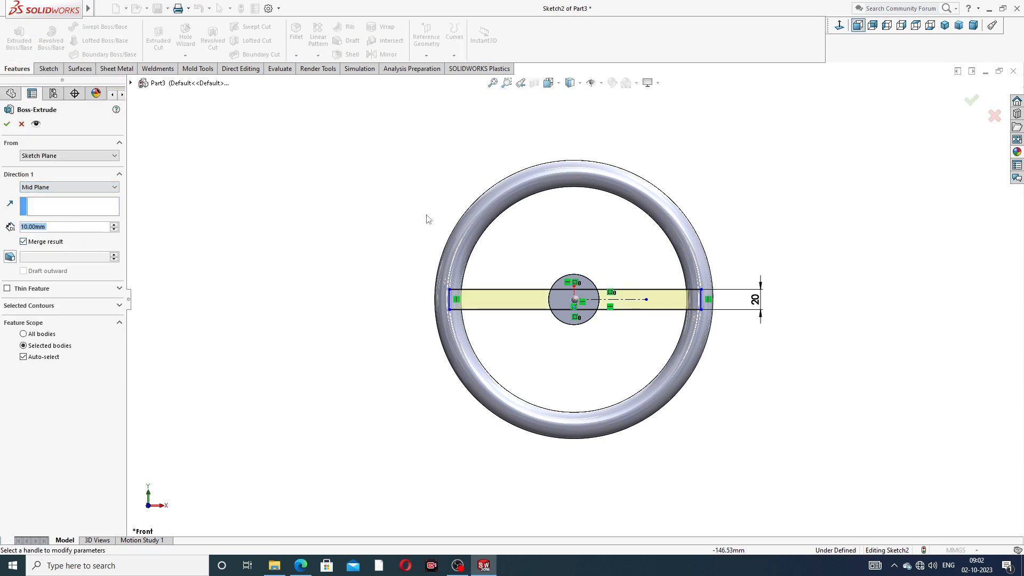
{"action": "middle_click_drag", "start_coordinate": [437, 247], "coordinate": [445, 148]}
{"action": "left_click", "coordinate": [71, 227]}
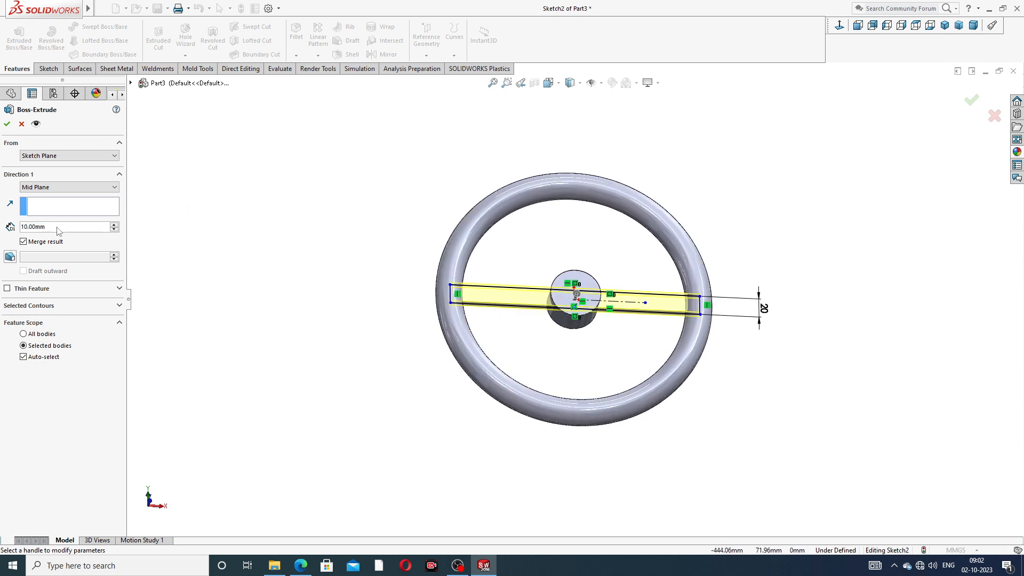
{"action": "left_click", "coordinate": [7, 125]}
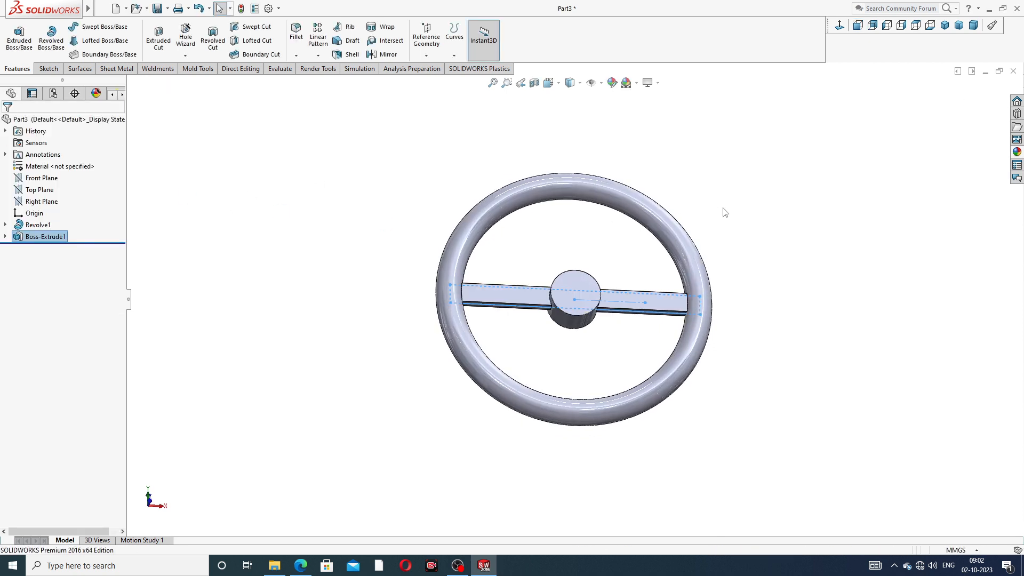
{"action": "left_click", "coordinate": [725, 212]}
- Circular-pattern the extruded spoke bar around the hub's cylindrical face with 4 equally spaced instances over 360°
{"action": "middle_click_drag", "start_coordinate": [566, 245], "coordinate": [566, 161]}
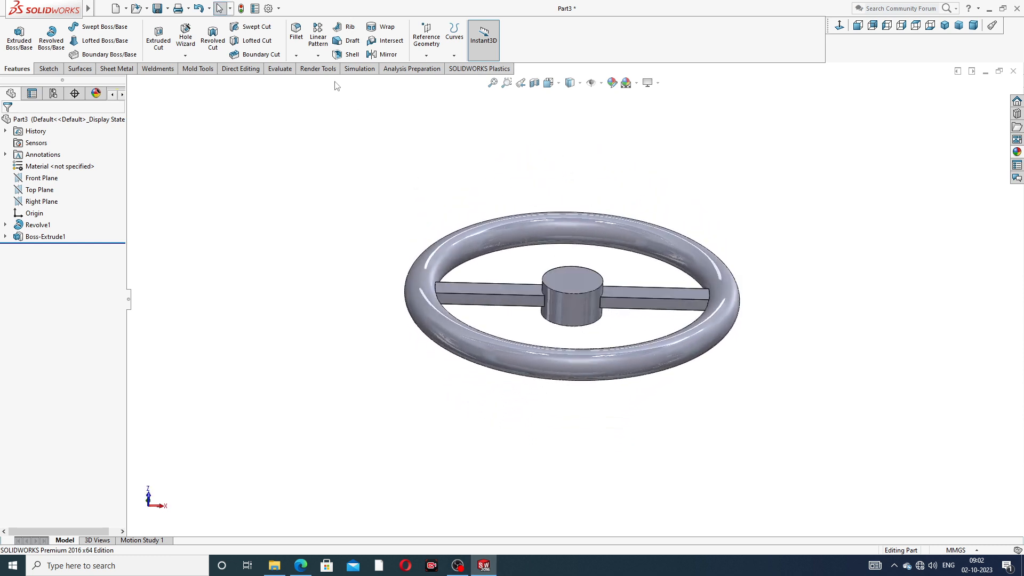
{"action": "left_click", "coordinate": [317, 56]}
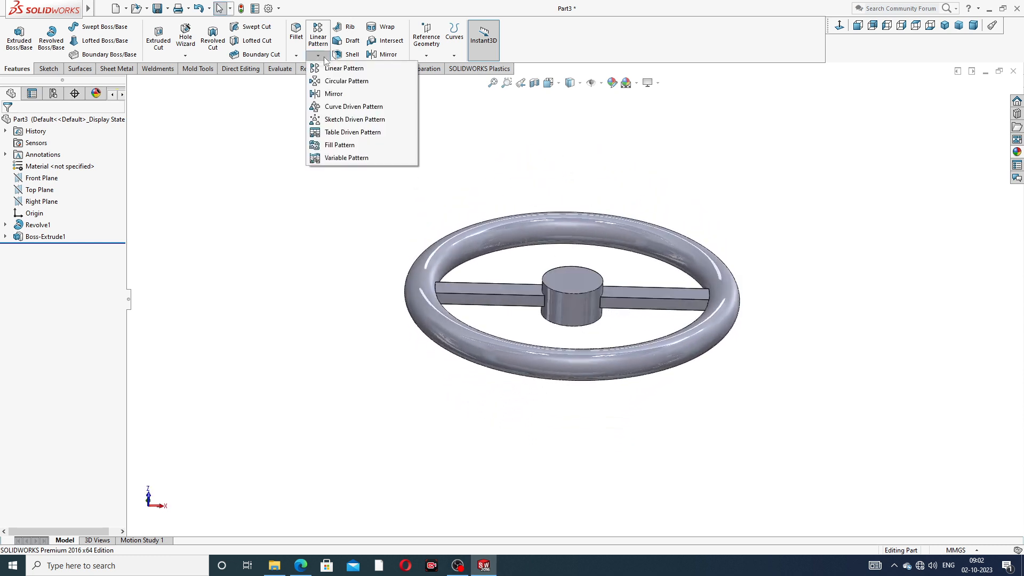
{"action": "left_click", "coordinate": [338, 83]}
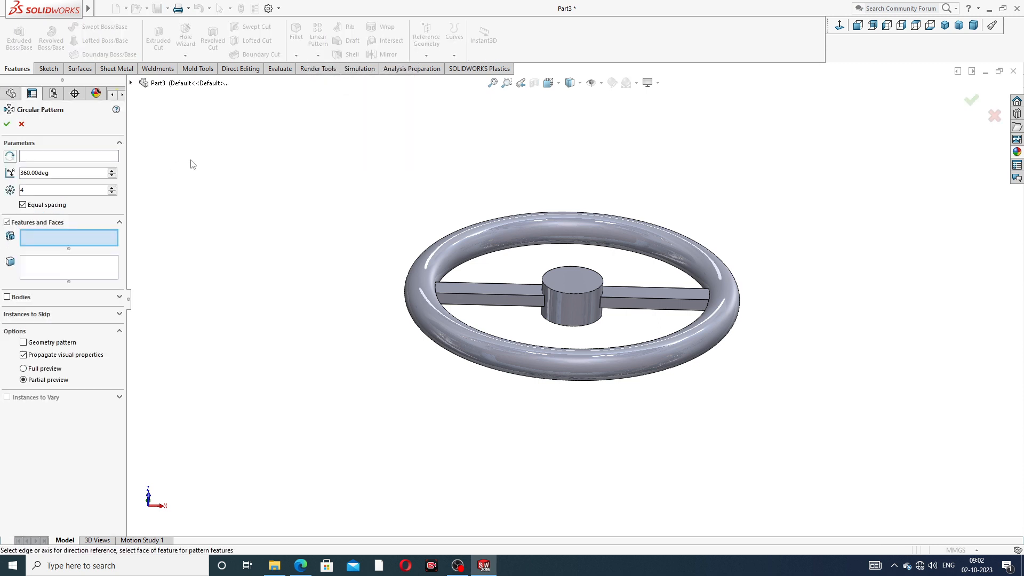
{"action": "left_click", "coordinate": [79, 159]}
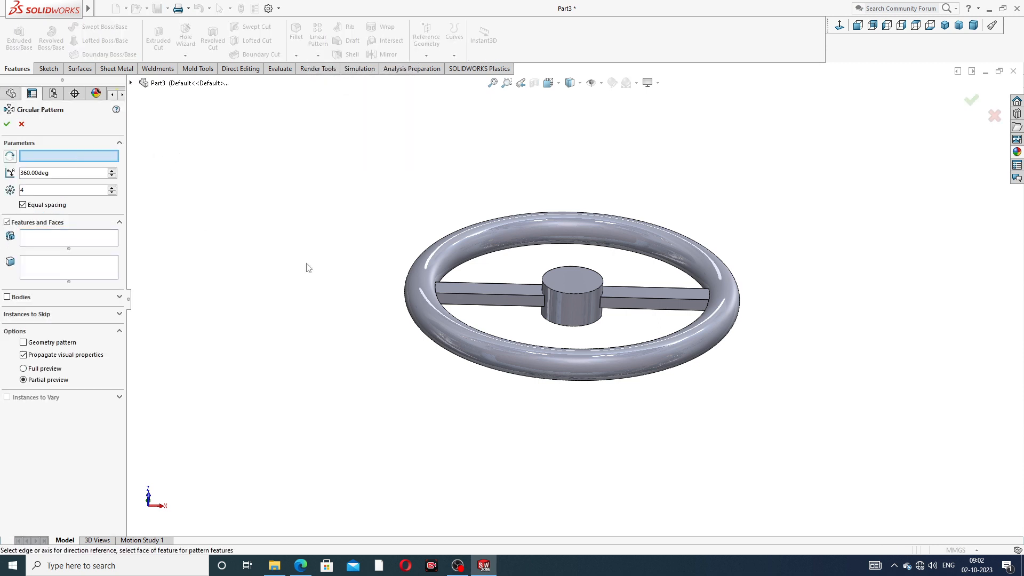
{"action": "left_click", "coordinate": [575, 309]}
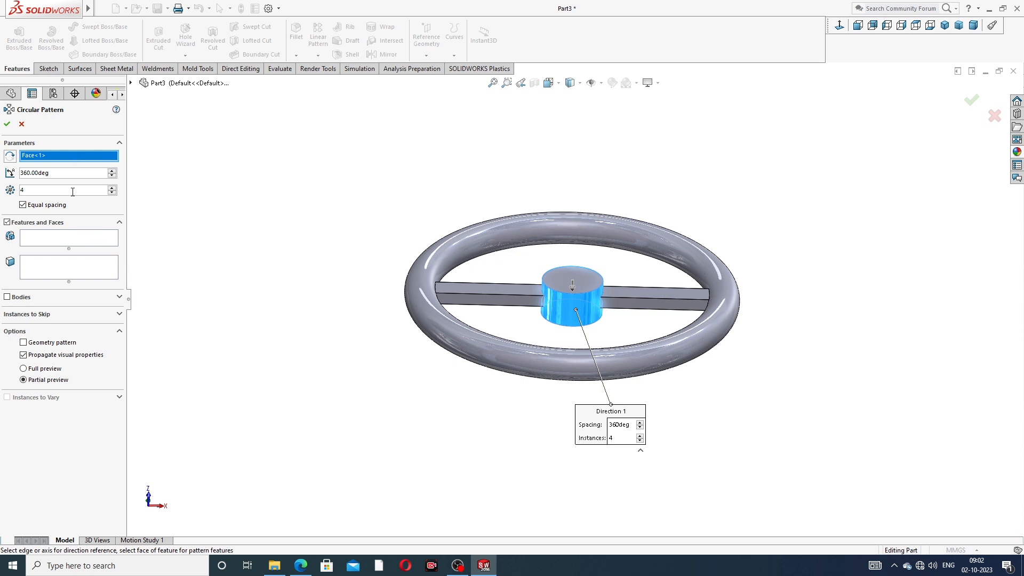
{"action": "left_click", "coordinate": [83, 241]}
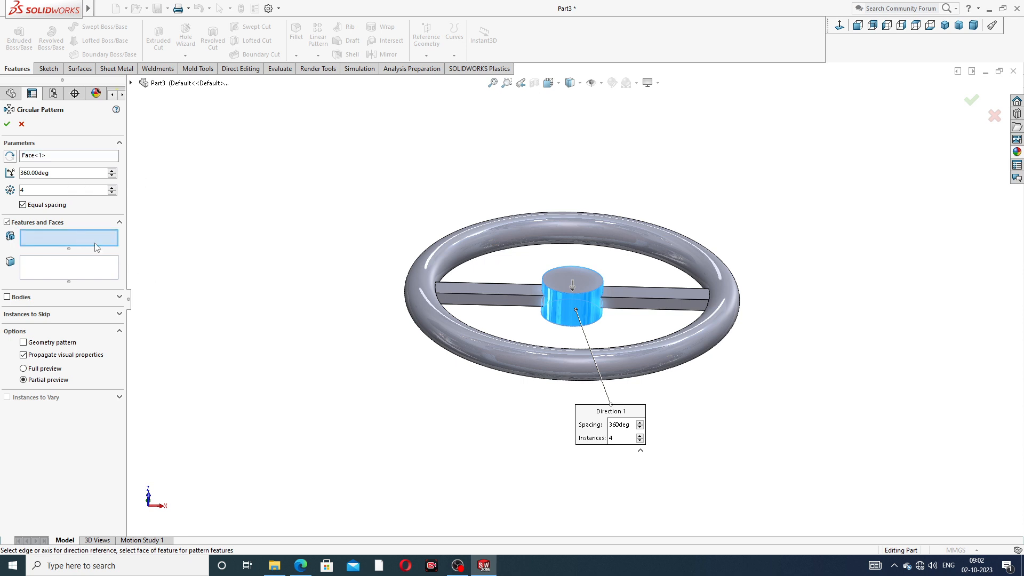
{"action": "left_click", "coordinate": [496, 289]}
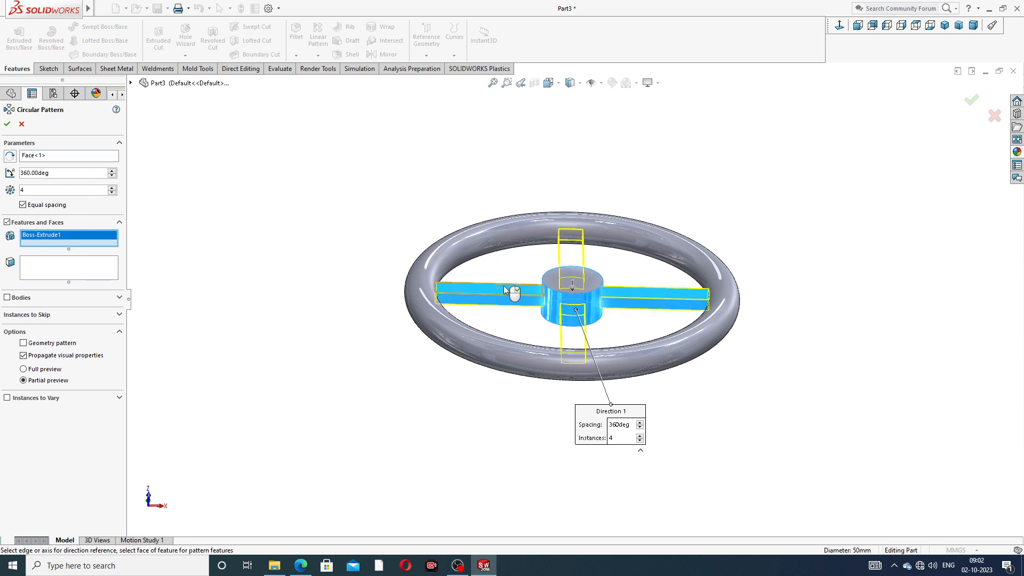
{"action": "middle_click_drag", "start_coordinate": [599, 267], "coordinate": [582, 221]}
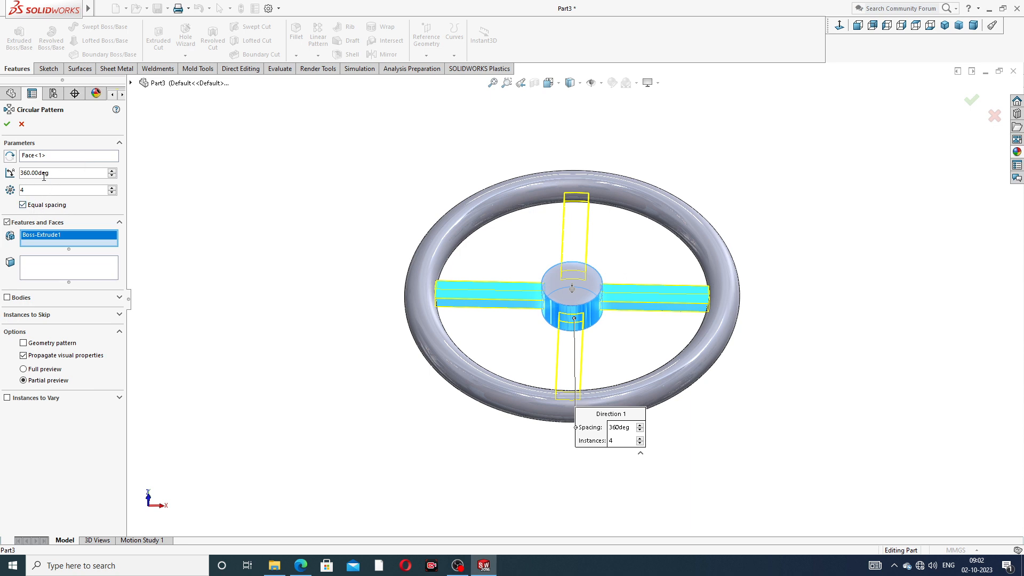
{"action": "left_click", "coordinate": [8, 125]}
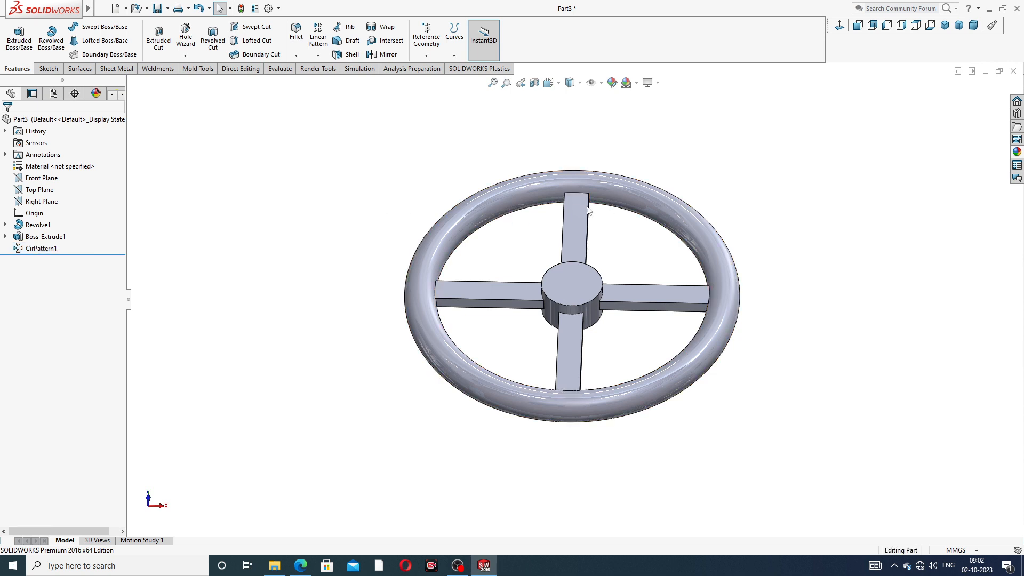
- Set up a 5 mm Fillet with full preview on the flat faces along one side of all four spokes
{"action": "left_click", "coordinate": [297, 55]}
{"action": "left_click", "coordinate": [312, 69]}
{"action": "type", "text": "5"}
{"action": "key", "text": "Return"}
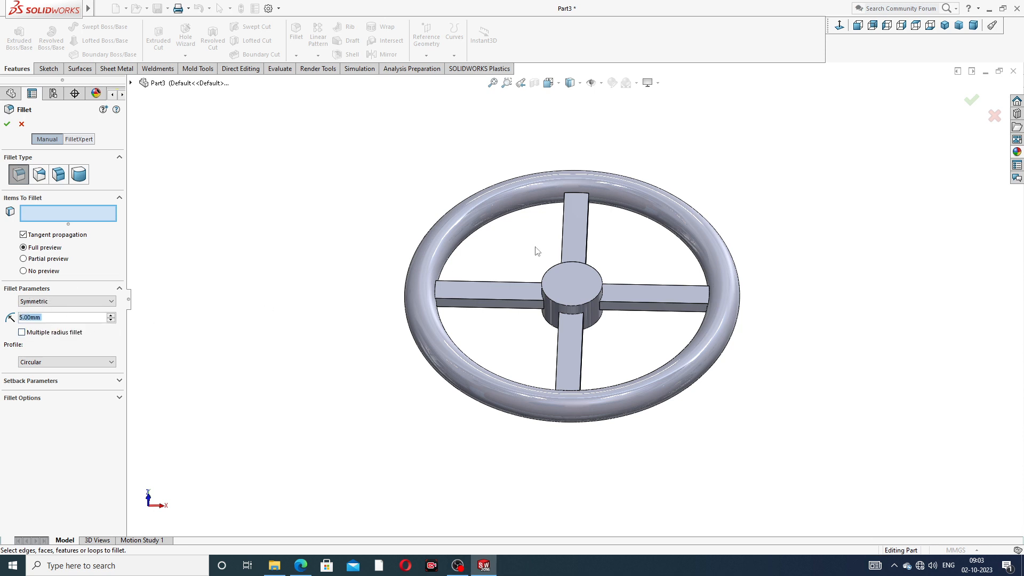
{"action": "left_click", "coordinate": [585, 239]}
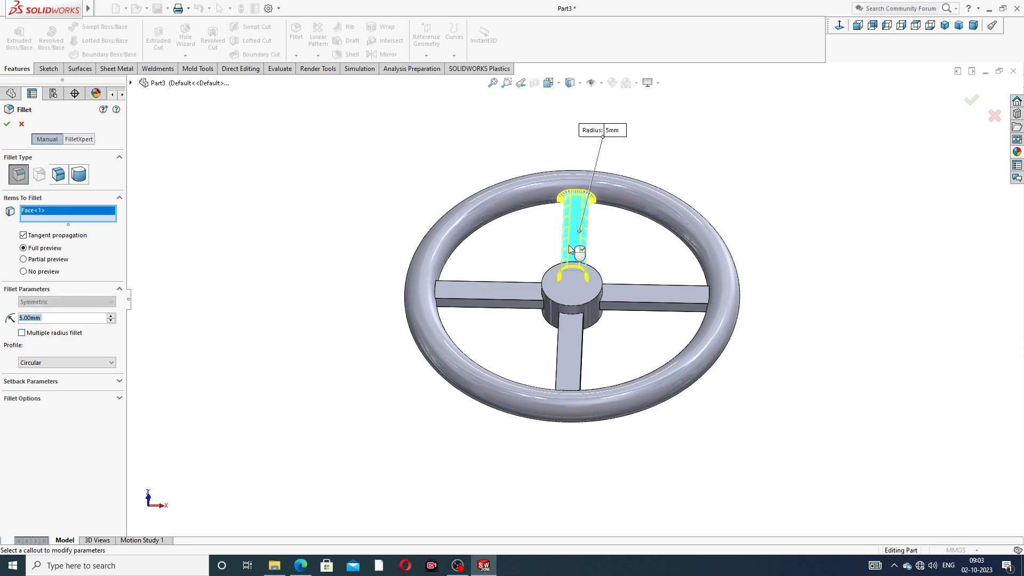
{"action": "middle_click_drag", "start_coordinate": [499, 296], "coordinate": [500, 306]}
{"action": "left_click", "coordinate": [498, 293]}
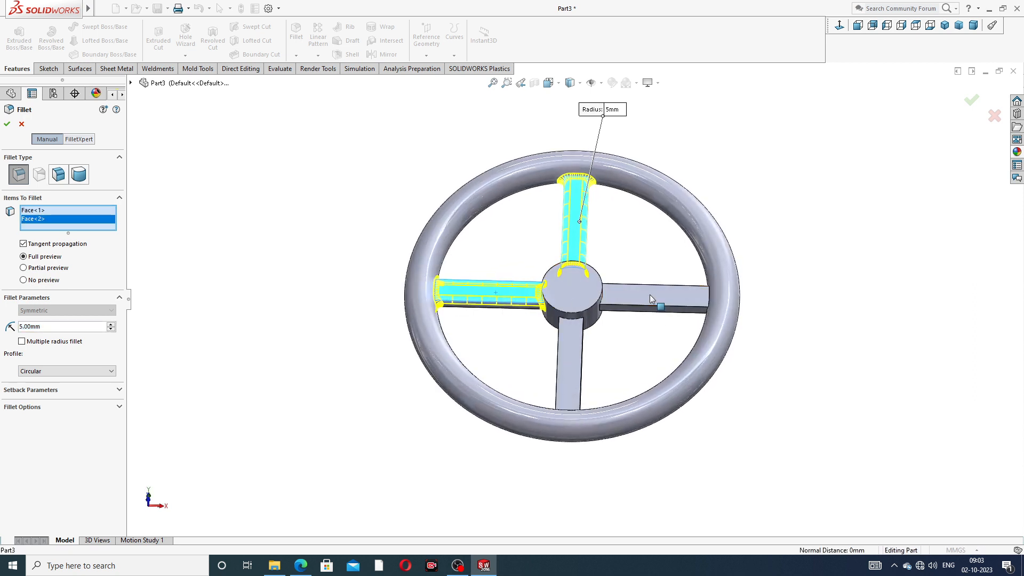
{"action": "left_click", "coordinate": [656, 304]}
{"action": "left_click", "coordinate": [570, 362]}
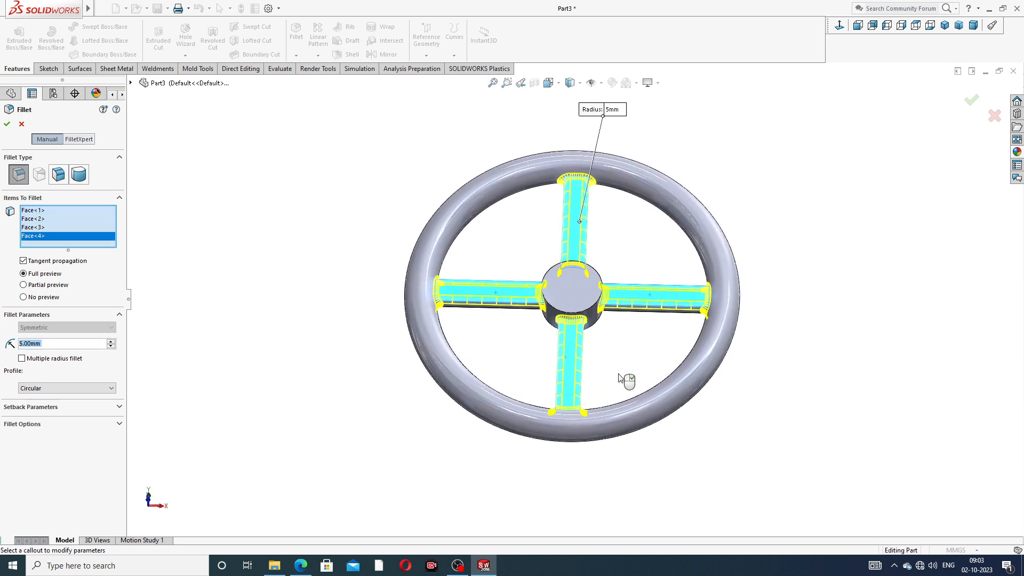
- Add the four opposite flat spoke faces to the 5 mm fillet and apply it
{"action": "middle_click_drag", "start_coordinate": [621, 379], "coordinate": [673, 161]}
{"action": "middle_click_drag", "start_coordinate": [578, 391], "coordinate": [634, 191]}
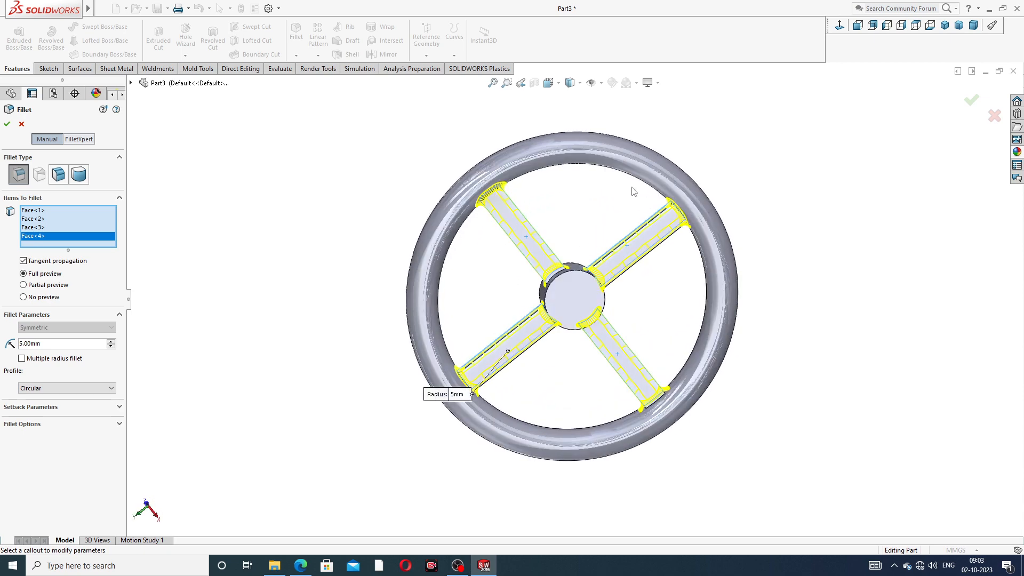
{"action": "left_click", "coordinate": [522, 237]}
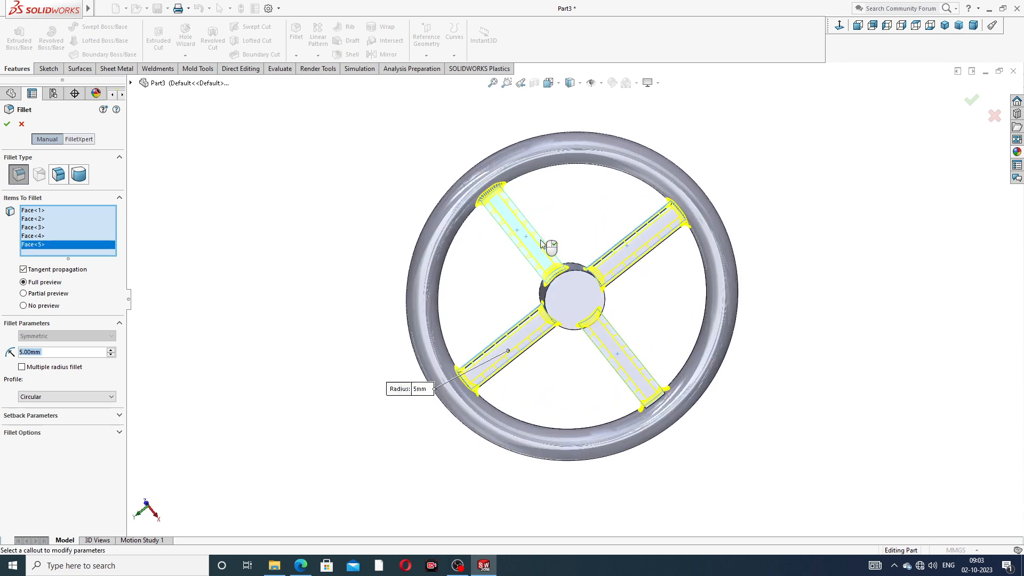
{"action": "left_click", "coordinate": [644, 252]}
{"action": "left_click", "coordinate": [523, 335]}
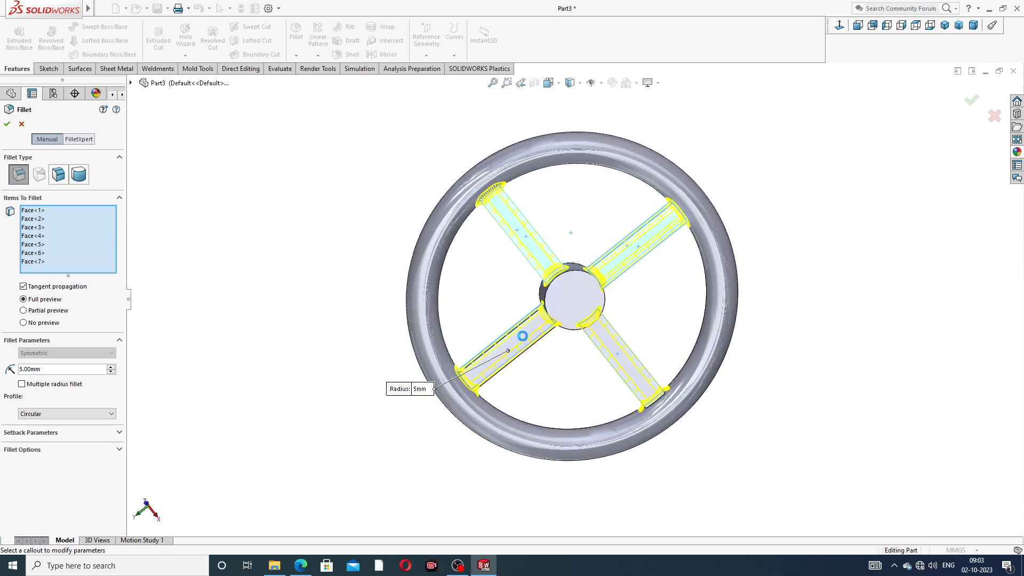
{"action": "left_click", "coordinate": [617, 355]}
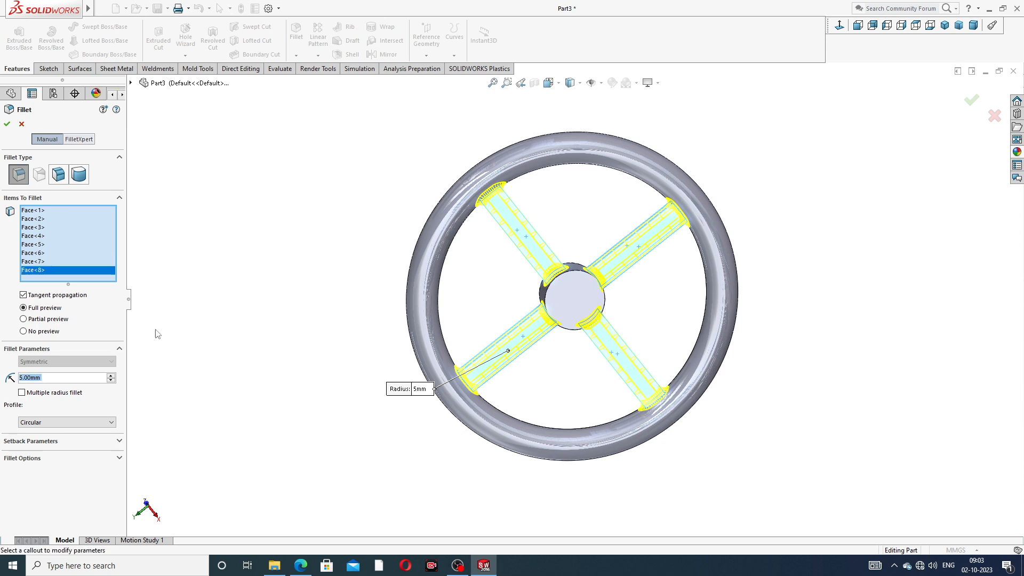
{"action": "left_click", "coordinate": [7, 125]}
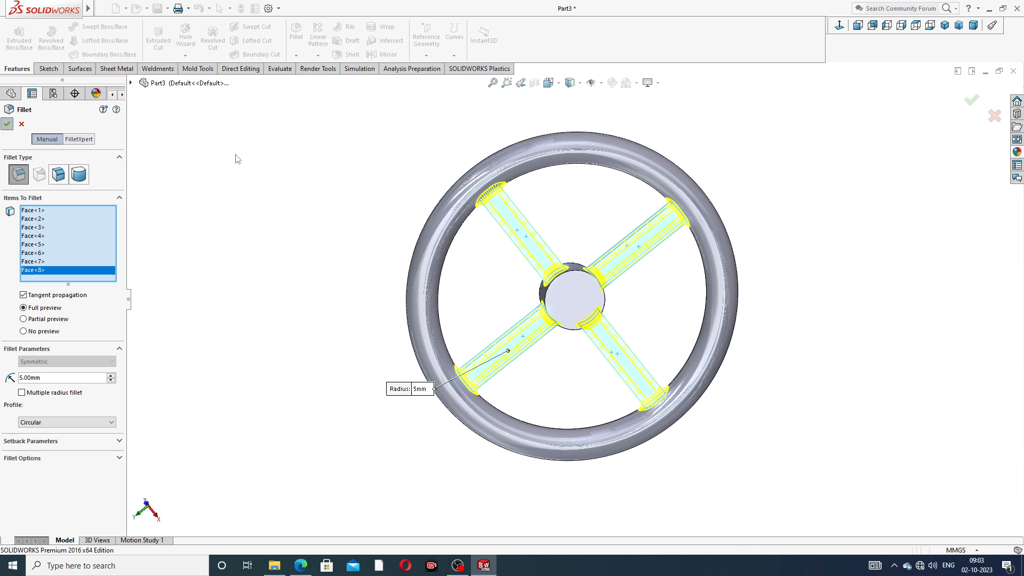
- Check the spoke width in the handle drawing, set the spoke sketch's width dimension to 30 mm, and rebuild the part
{"action": "middle_click_drag", "start_coordinate": [617, 208], "coordinate": [432, 179]}
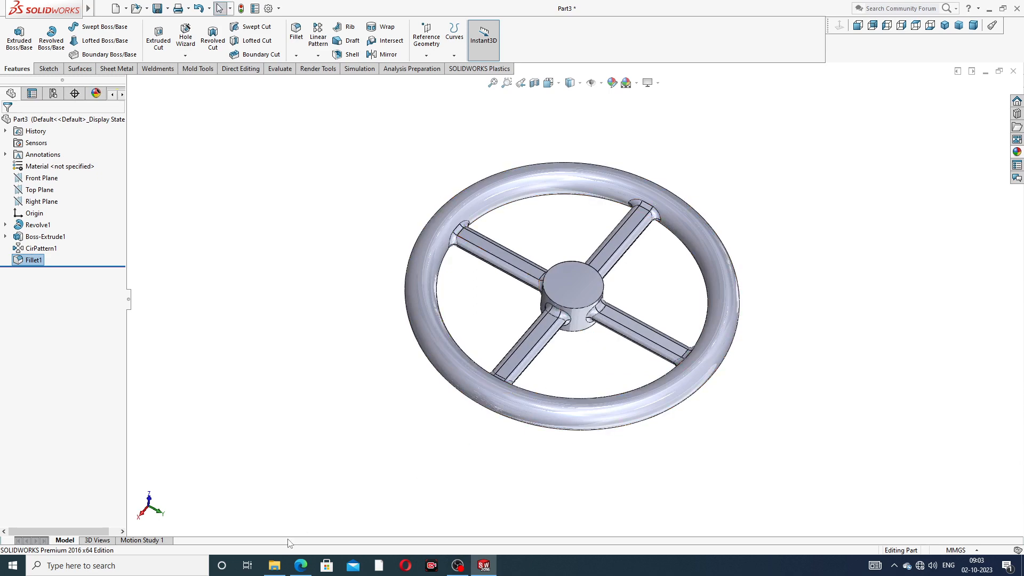
{"action": "left_click", "coordinate": [300, 565]}
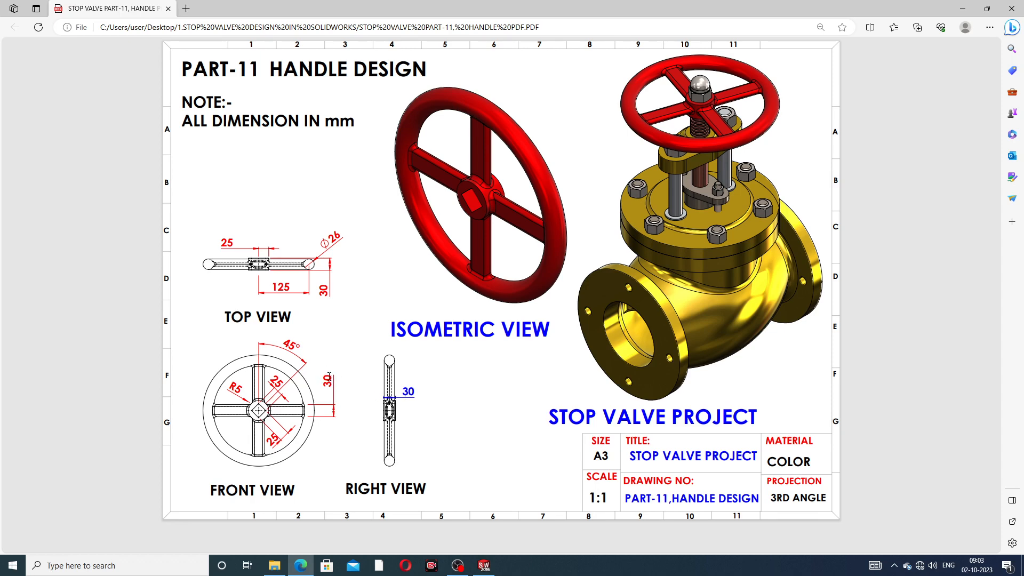
{"action": "left_click", "coordinate": [307, 565]}
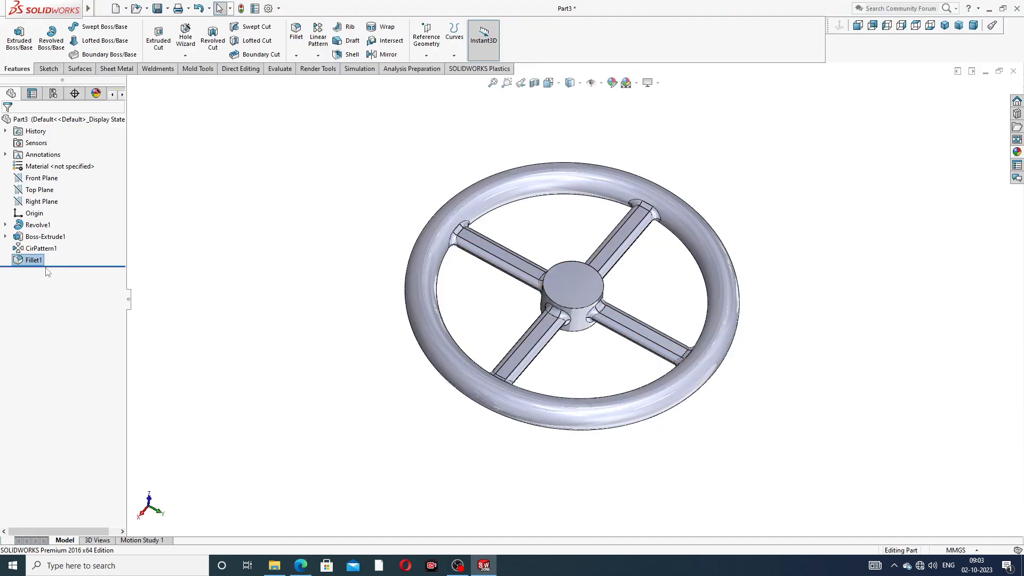
{"action": "left_click", "coordinate": [5, 237]}
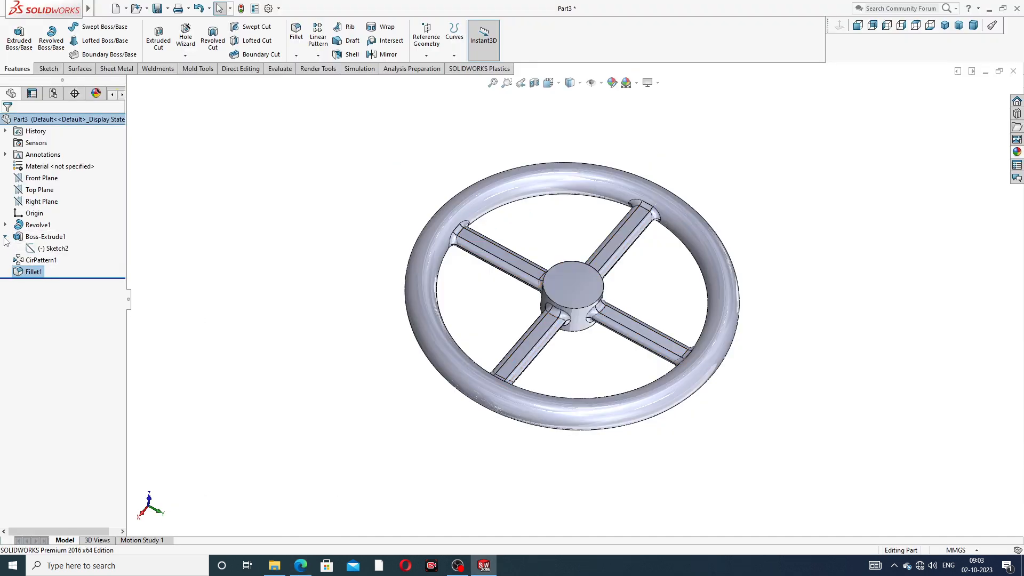
{"action": "left_click", "coordinate": [44, 250]}
{"action": "left_click", "coordinate": [51, 223]}
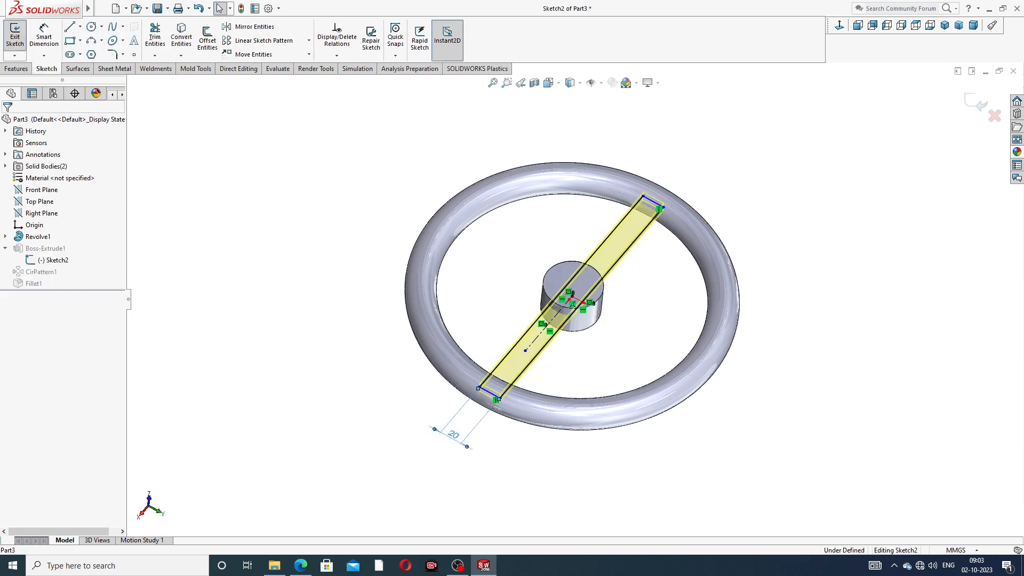
{"action": "double_click", "coordinate": [453, 434]}
{"action": "type", "text": "30"}
{"action": "key", "text": "Return"}
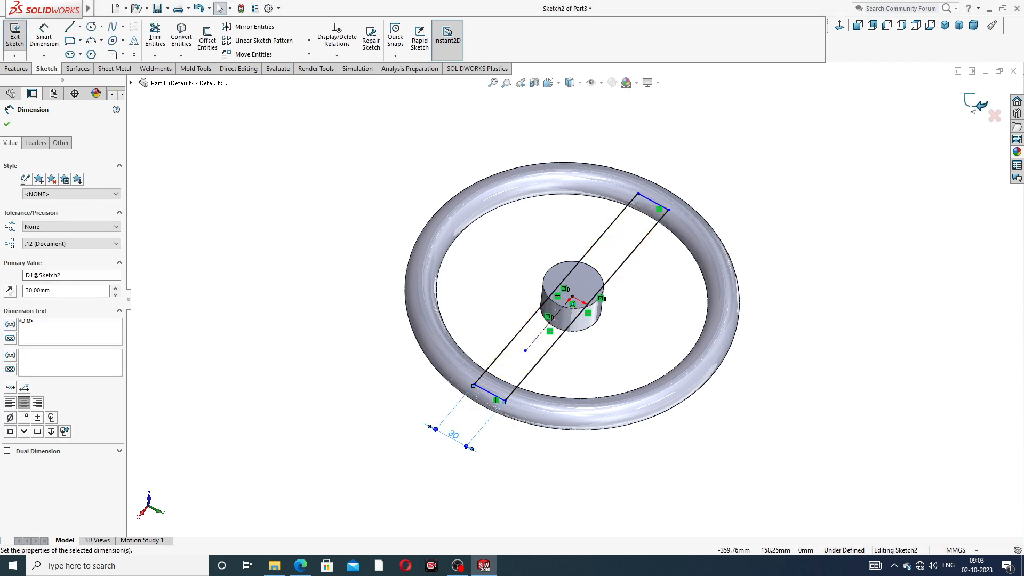
{"action": "left_click", "coordinate": [970, 105]}
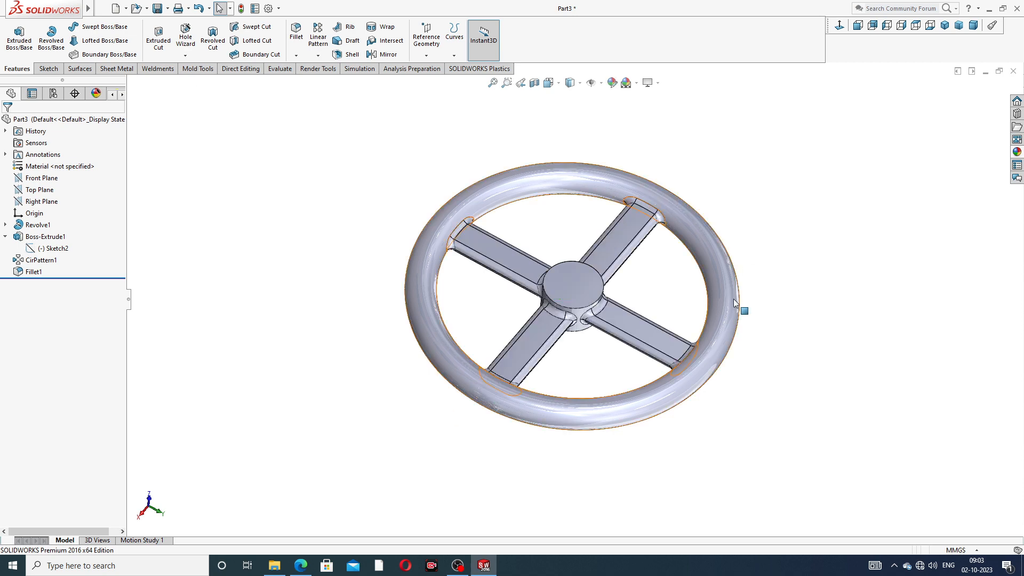
- Review the spoke fillet's selected faces and radius, keeping its settings
{"action": "mouse_move", "coordinate": [666, 306]}
{"action": "middle_mouse_down"}
{"action": "mouse_move", "coordinate": [726, 275]}
{"action": "mouse_move", "coordinate": [618, 224]}
{"action": "mouse_move", "coordinate": [626, 298]}
{"action": "mouse_move", "coordinate": [533, 357]}
{"action": "mouse_move", "coordinate": [567, 327]}
{"action": "middle_mouse_up"}
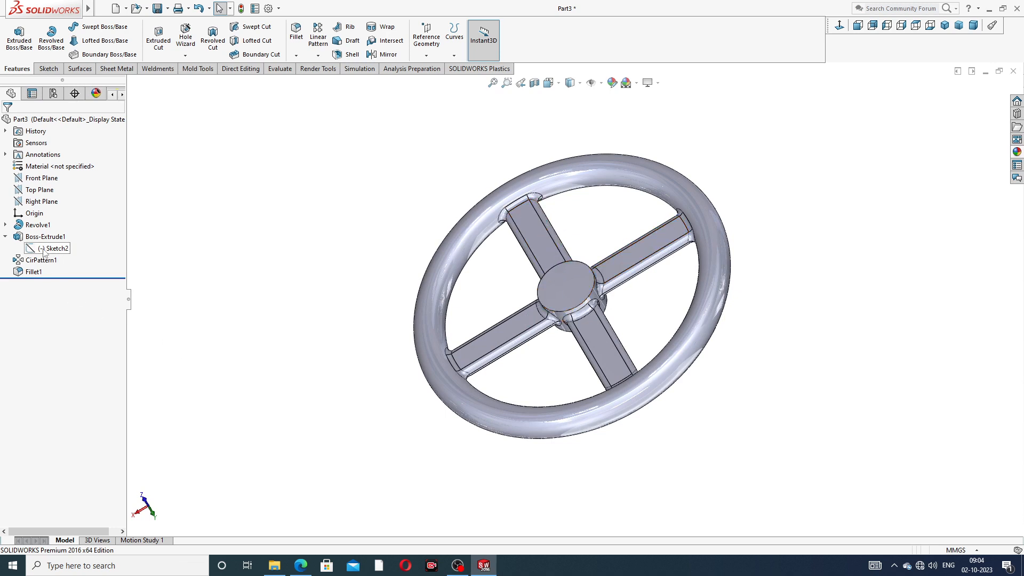
{"action": "left_click", "coordinate": [5, 237]}
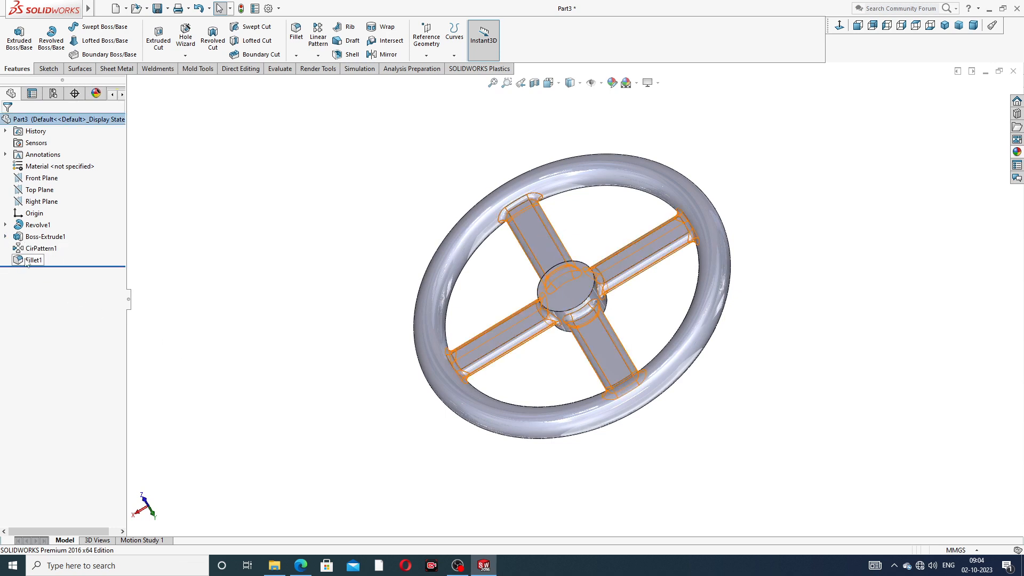
{"action": "left_click", "coordinate": [32, 260]}
{"action": "left_click", "coordinate": [33, 230]}
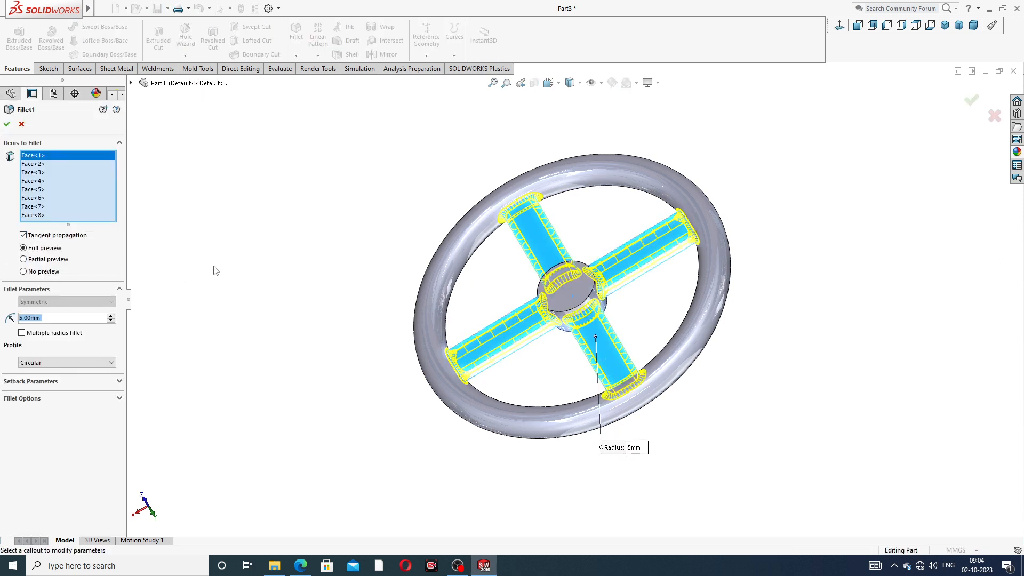
{"action": "left_click", "coordinate": [5, 126]}
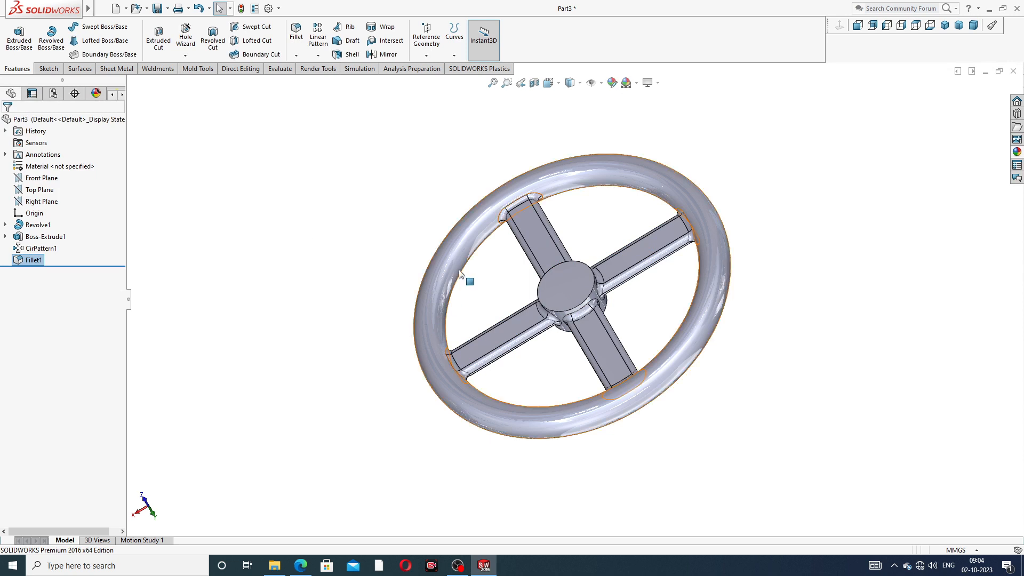
- Examine the filleted spokes and hub from several angles and compare them with the handle drawing
{"action": "scroll", "coordinate": [555, 263], "scroll_direction": "down", "scroll_amount": 2}
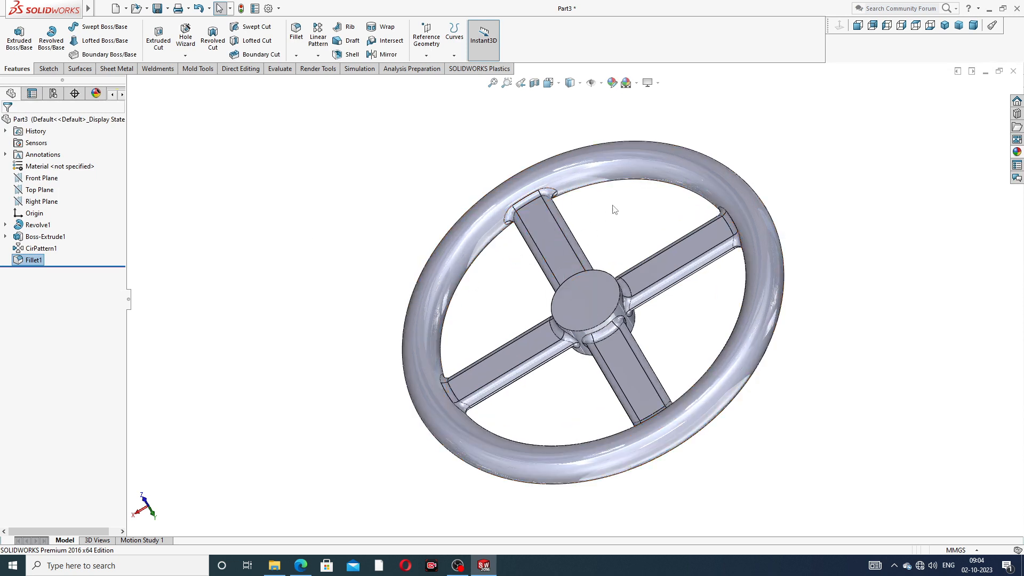
{"action": "left_click", "coordinate": [368, 266]}
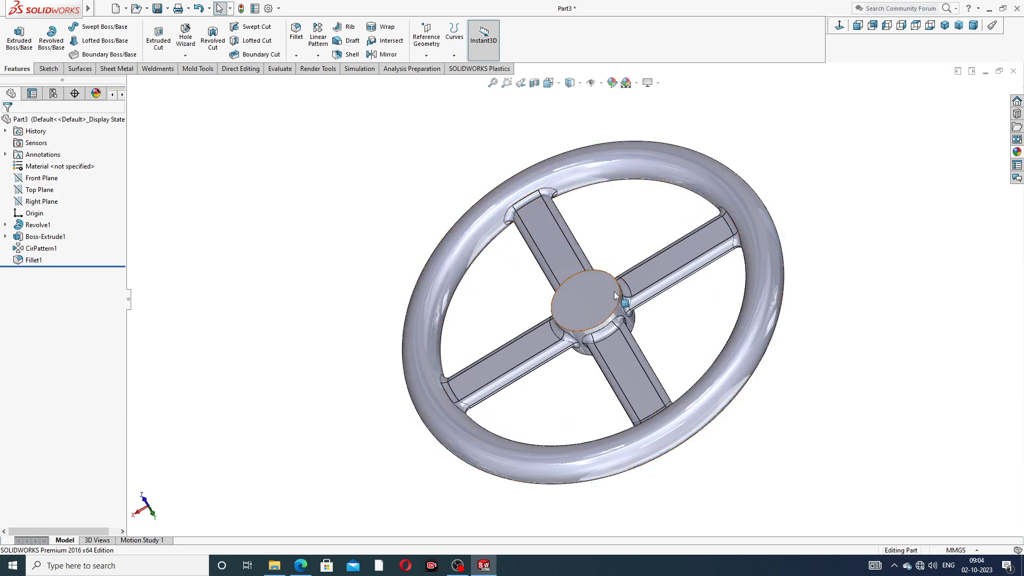
{"action": "scroll", "coordinate": [600, 285], "scroll_direction": "down", "scroll_amount": 1}
{"action": "scroll", "coordinate": [611, 266], "scroll_direction": "up", "scroll_amount": 4}
{"action": "middle_click_drag", "start_coordinate": [611, 266], "coordinate": [633, 181]}
{"action": "scroll", "coordinate": [577, 306], "scroll_direction": "down", "scroll_amount": 2}
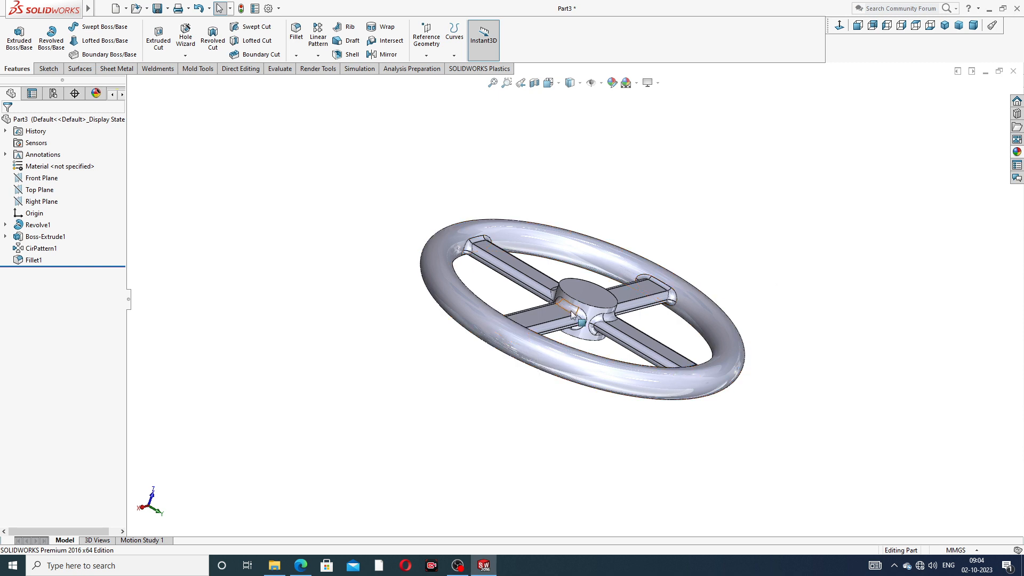
{"action": "scroll", "coordinate": [580, 314], "scroll_direction": "up", "scroll_amount": 2}
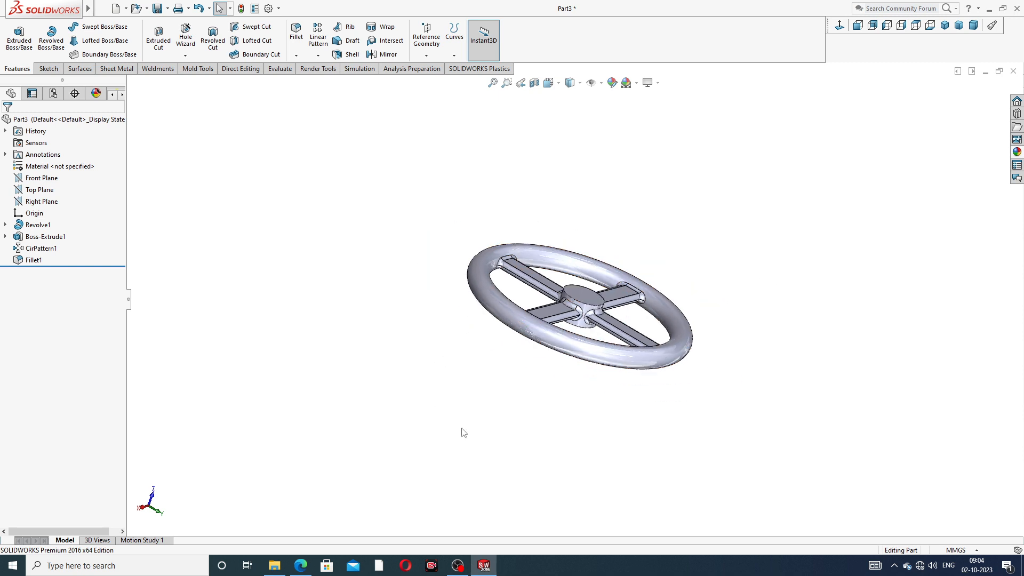
{"action": "left_click", "coordinate": [300, 567]}
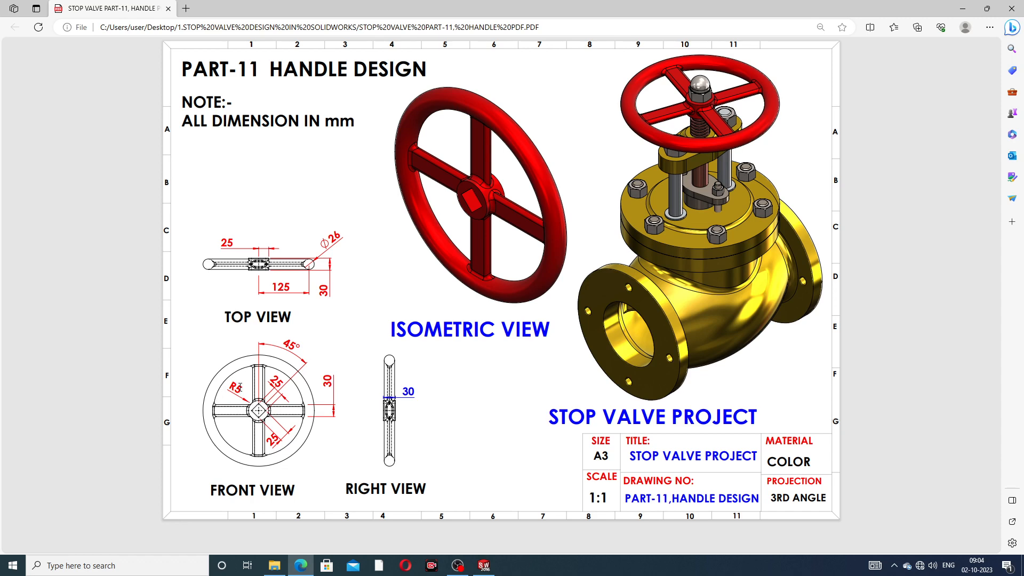
{"action": "left_click", "coordinate": [302, 560]}
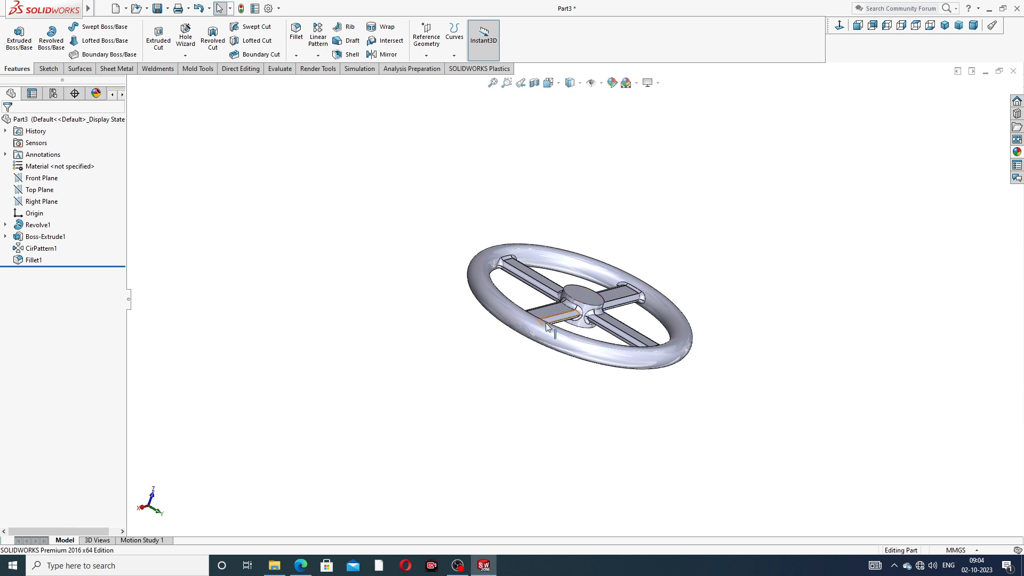
{"action": "middle_click_drag", "start_coordinate": [561, 321], "coordinate": [539, 254]}
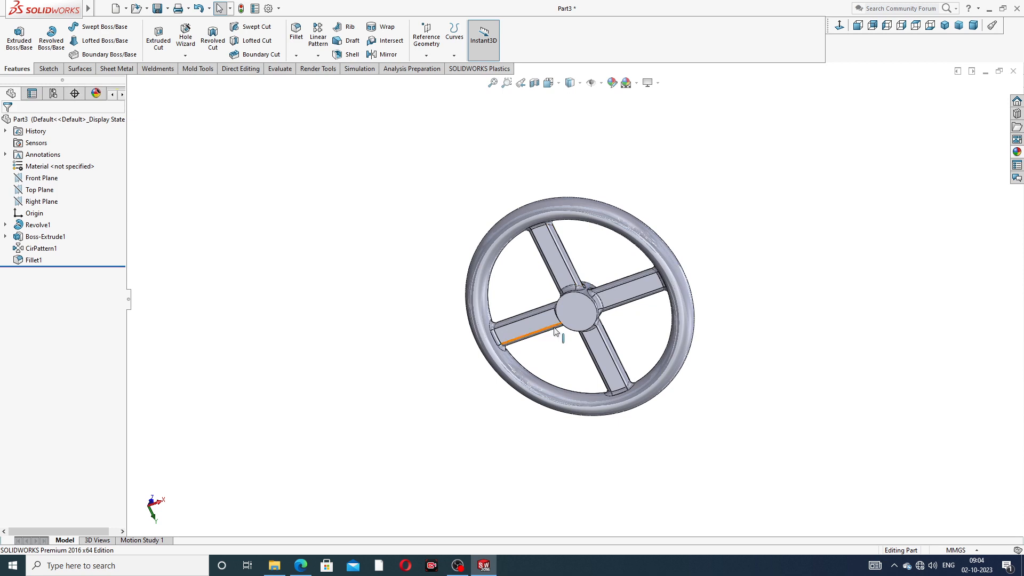
{"action": "scroll", "coordinate": [600, 258], "scroll_direction": "up", "scroll_amount": 2}
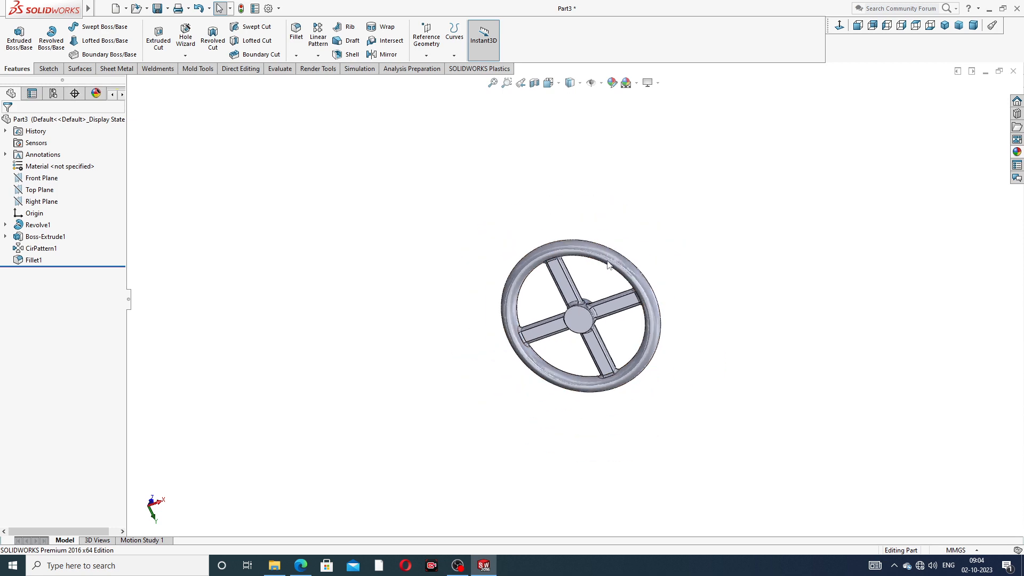
{"action": "scroll", "coordinate": [591, 327], "scroll_direction": "down", "scroll_amount": 3}
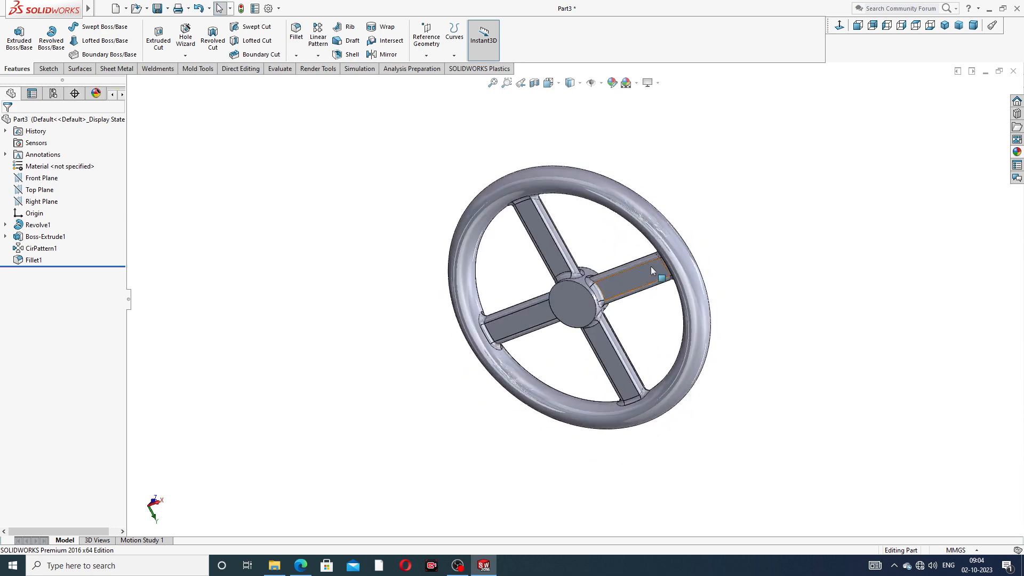
{"action": "middle_click_drag", "start_coordinate": [621, 260], "coordinate": [483, 241]}
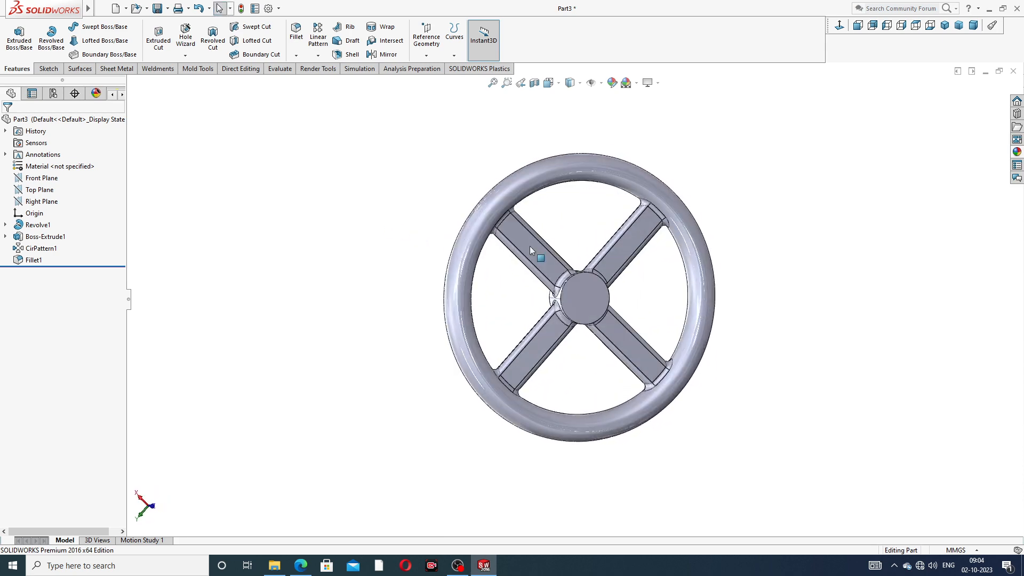
- Start a sketch on the hub's flat front face and view it face-on
{"action": "left_click", "coordinate": [944, 26]}
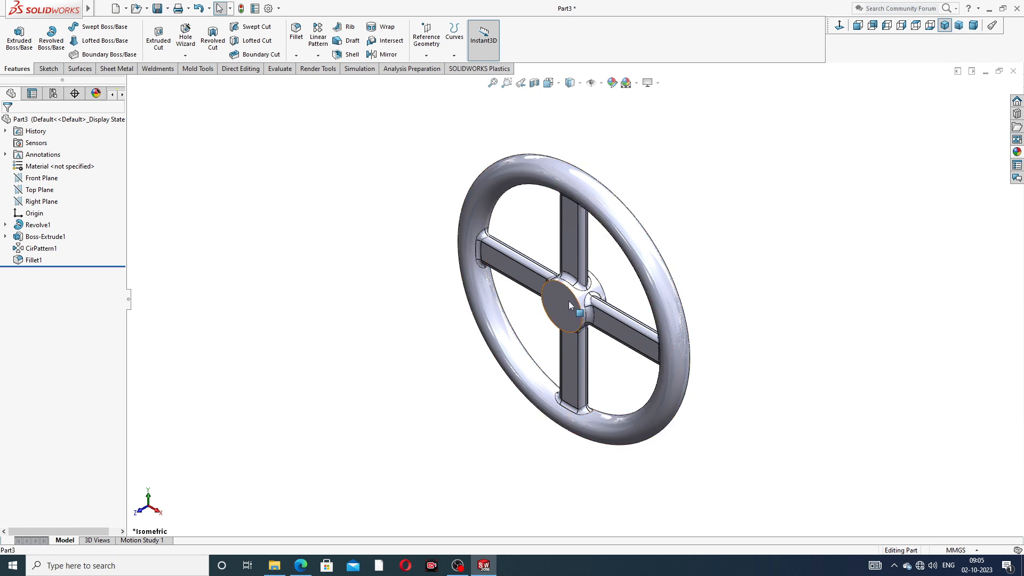
{"action": "left_click", "coordinate": [570, 305]}
{"action": "left_click", "coordinate": [607, 268]}
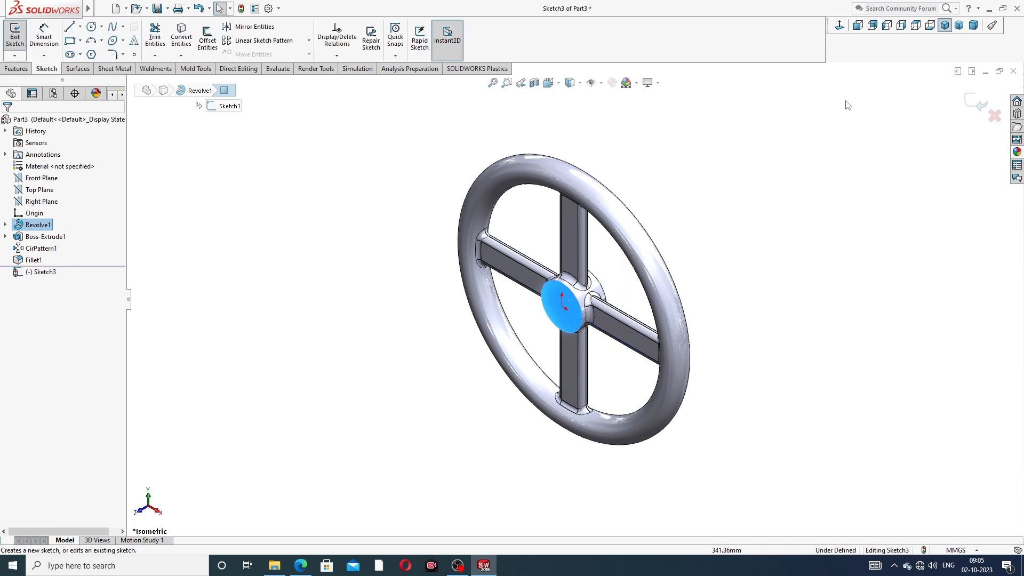
{"action": "left_click", "coordinate": [839, 25]}
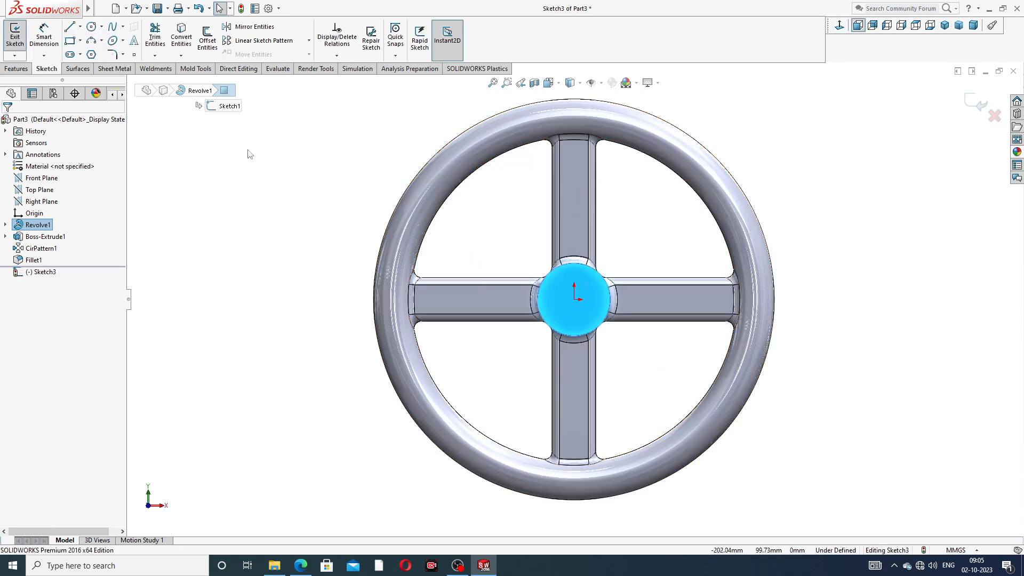
- Sketch a vertical centerline about 44 mm long through the origin on the hub face
{"action": "left_click", "coordinate": [80, 27]}
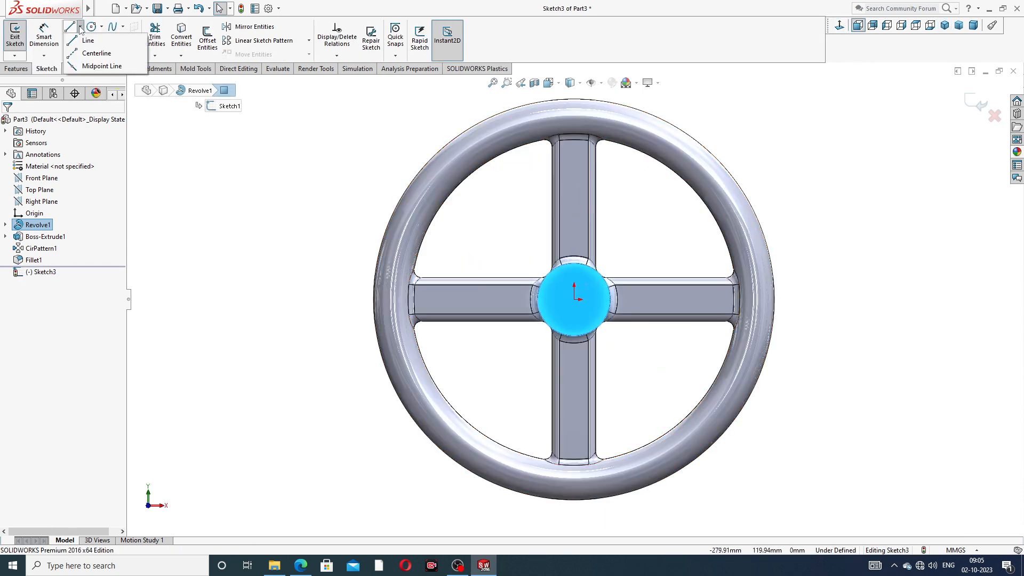
{"action": "left_click", "coordinate": [90, 51]}
{"action": "scroll", "coordinate": [550, 288], "scroll_direction": "down", "scroll_amount": 3}
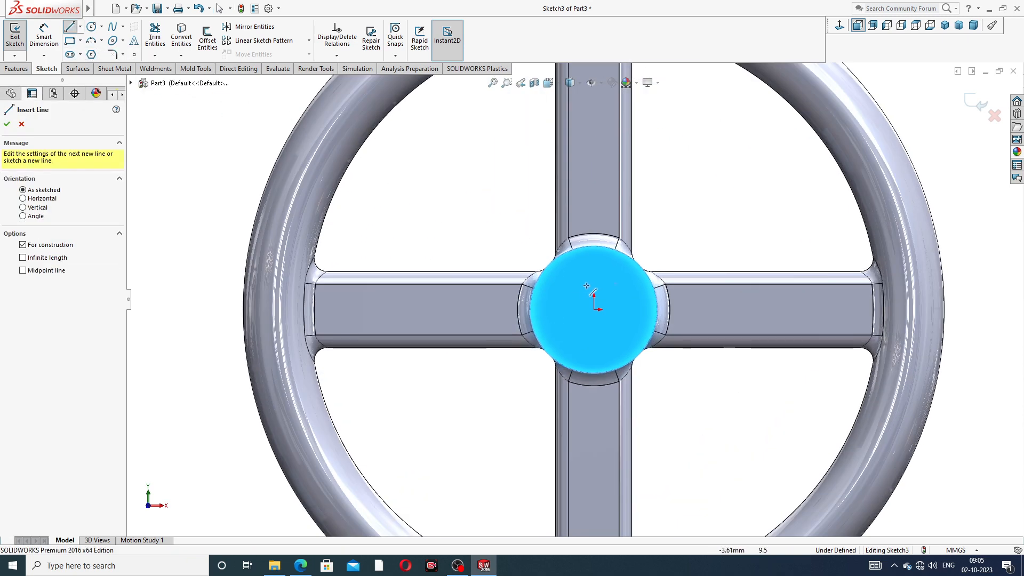
{"action": "left_click", "coordinate": [593, 252]}
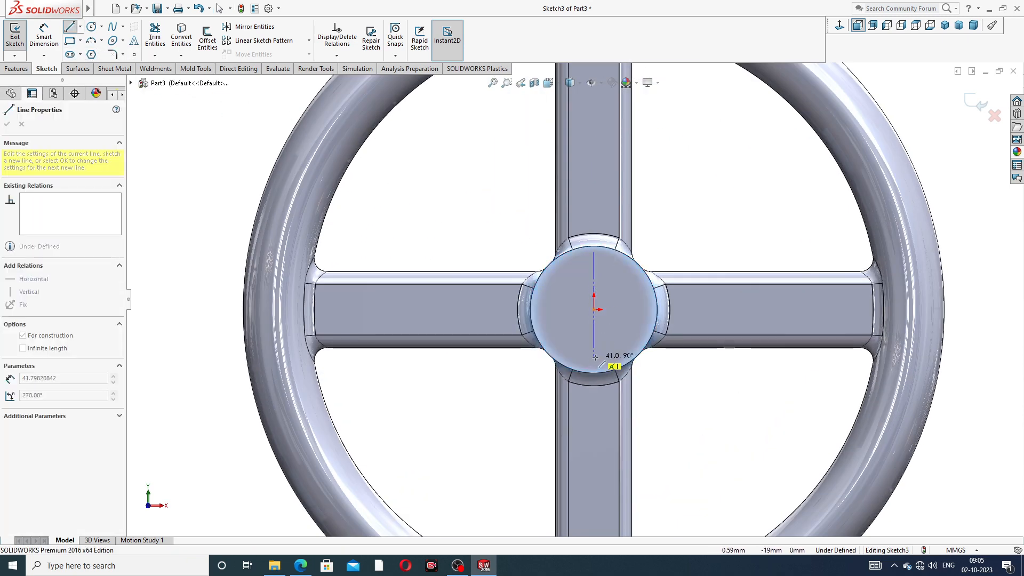
{"action": "left_click", "coordinate": [594, 363]}
{"action": "right_click", "coordinate": [627, 312]}
{"action": "left_click", "coordinate": [640, 318]}
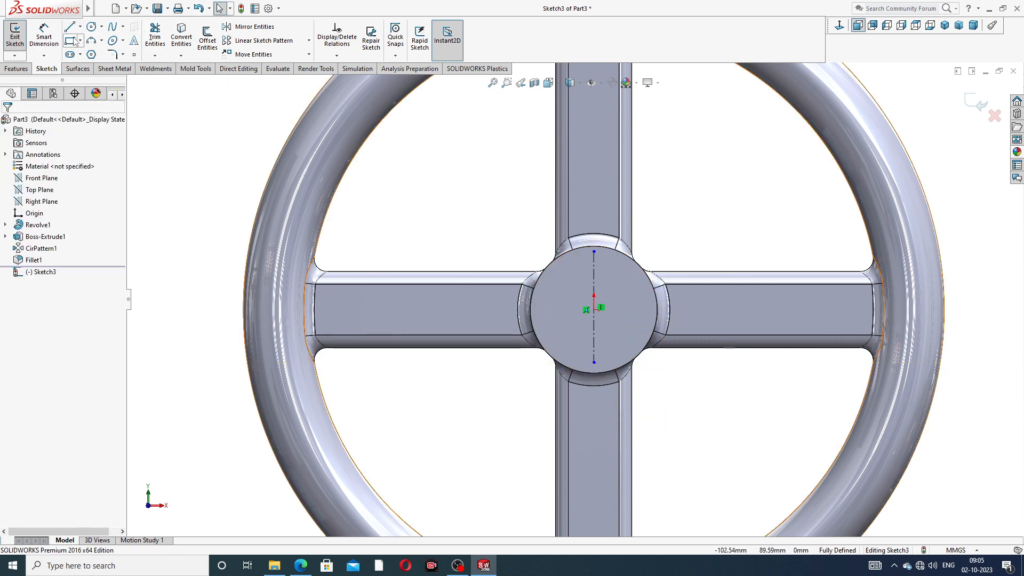
- Sketch a horizontal centerline through the origin, spanning most of the hub face
{"action": "left_click", "coordinate": [80, 27]}
{"action": "left_click", "coordinate": [94, 53]}
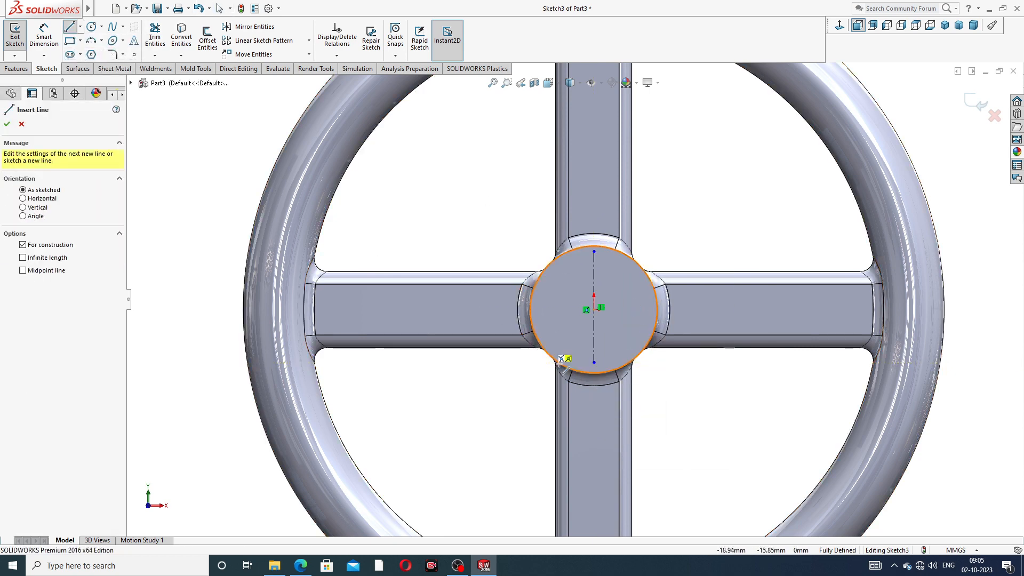
{"action": "scroll", "coordinate": [607, 311], "scroll_direction": "down", "scroll_amount": 4}
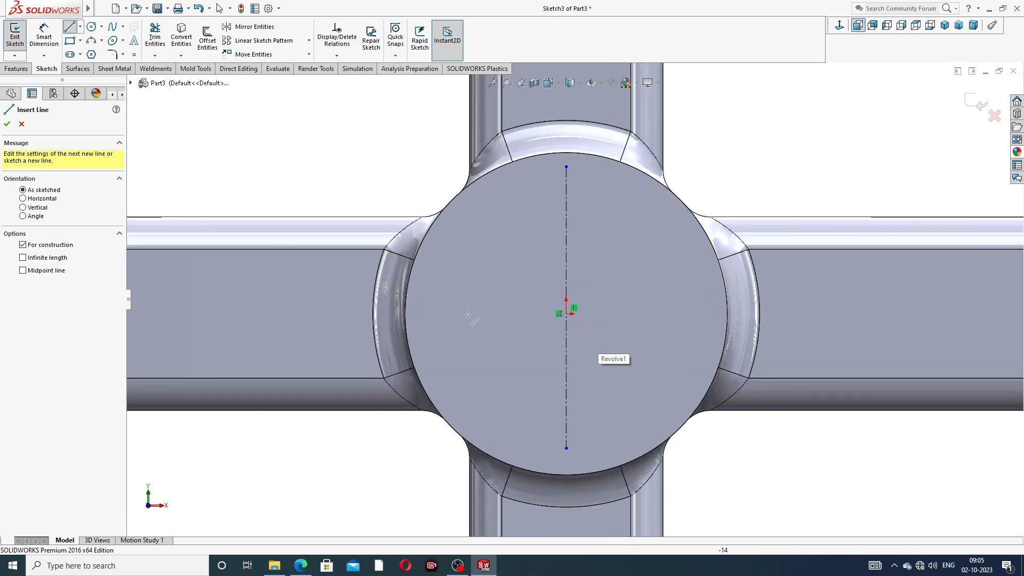
{"action": "left_click", "coordinate": [431, 314]}
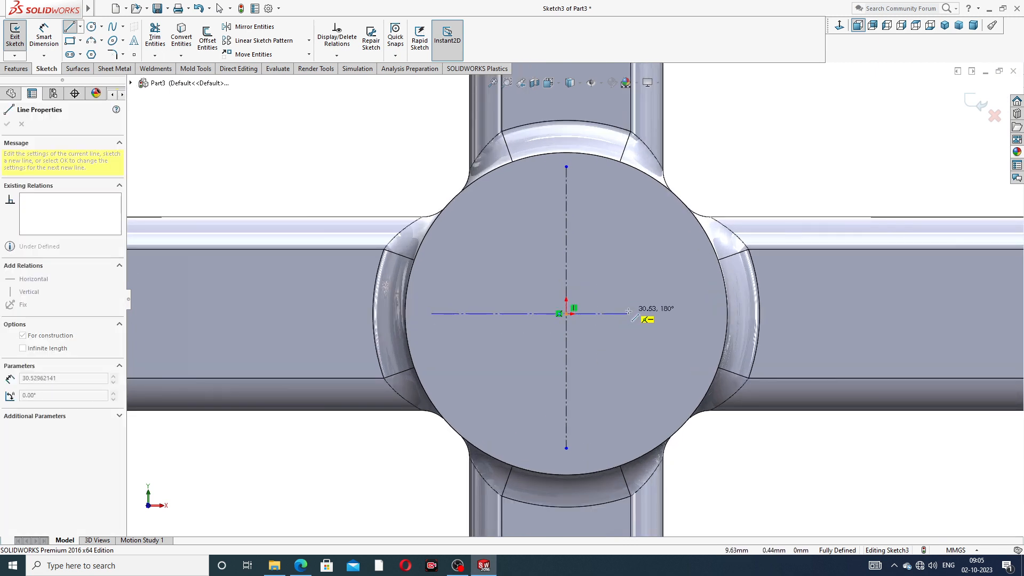
{"action": "left_click", "coordinate": [695, 313]}
{"action": "right_click", "coordinate": [671, 277]}
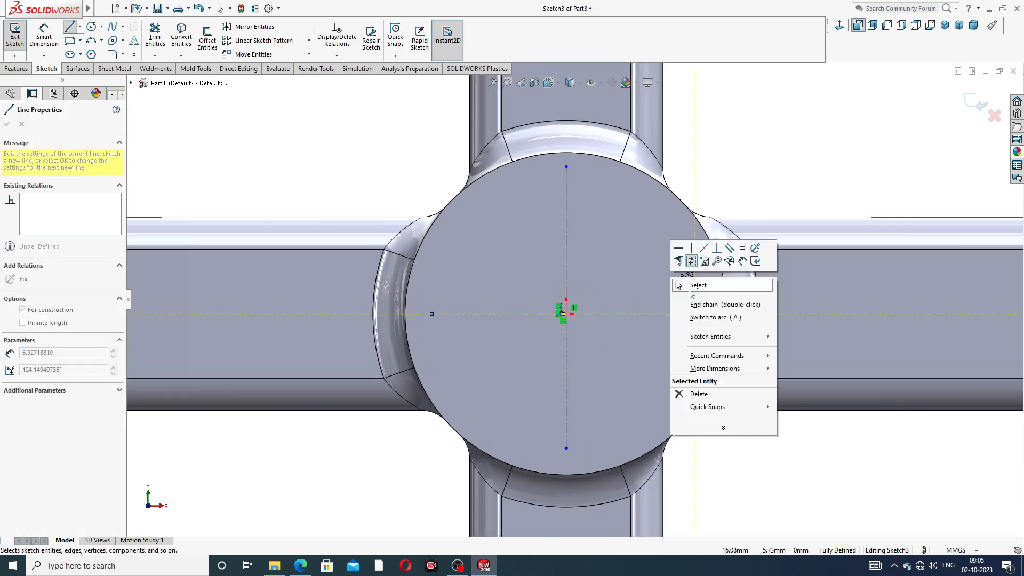
{"action": "left_click", "coordinate": [691, 285]}
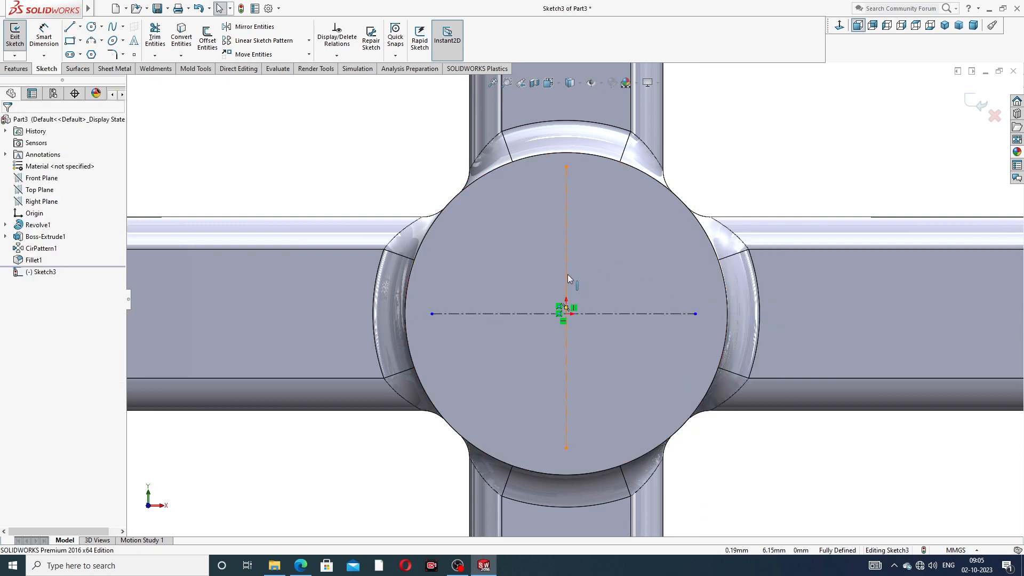
{"action": "left_click", "coordinate": [567, 274]}
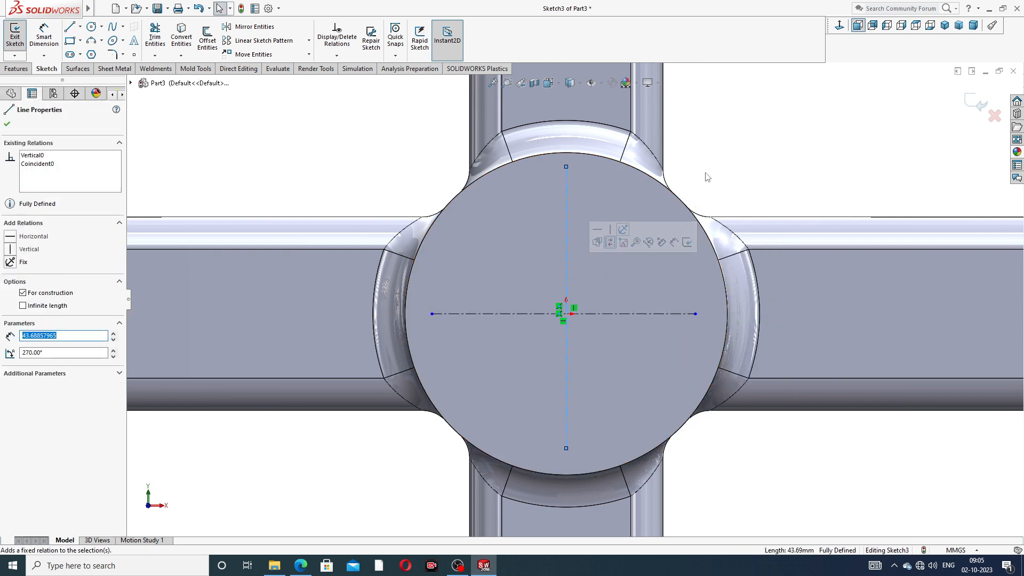
{"action": "key", "text": "Escape"}
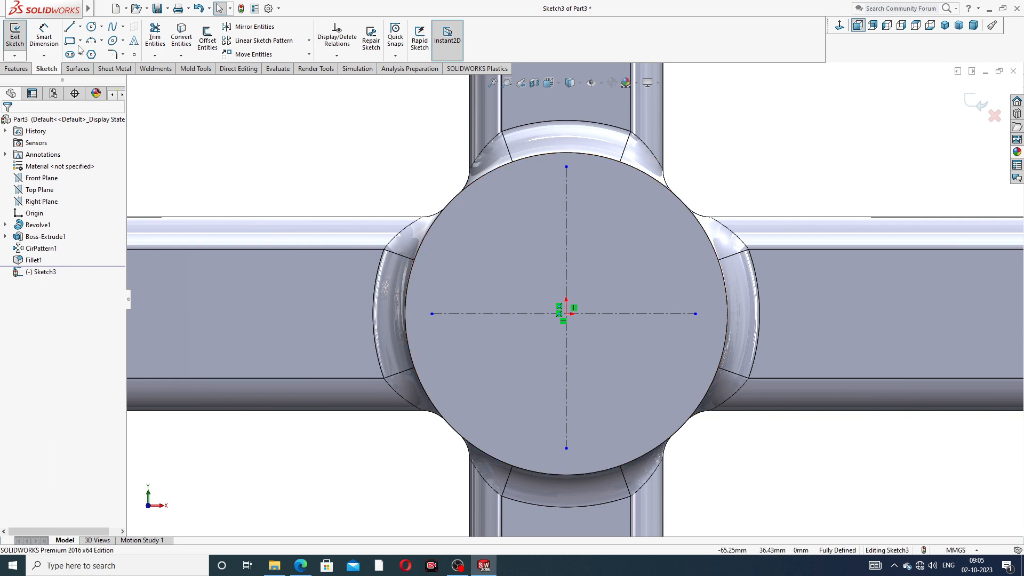
- Sketch an inclined centerline about 22 mm long from the origin towards the hub's upper-right edge, at about 33°
{"action": "left_click", "coordinate": [79, 30]}
{"action": "left_click", "coordinate": [98, 53]}
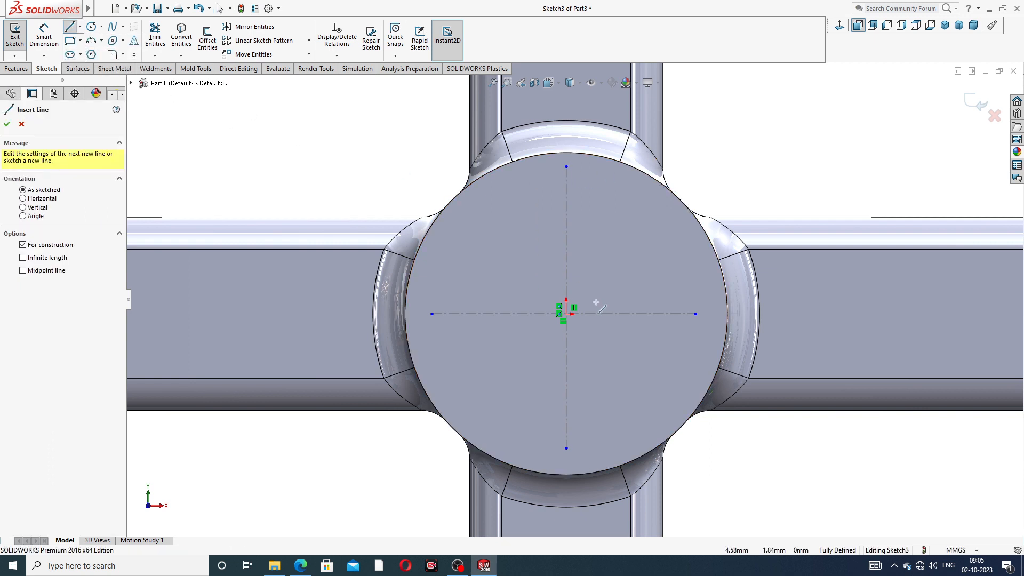
{"action": "left_click", "coordinate": [566, 314]}
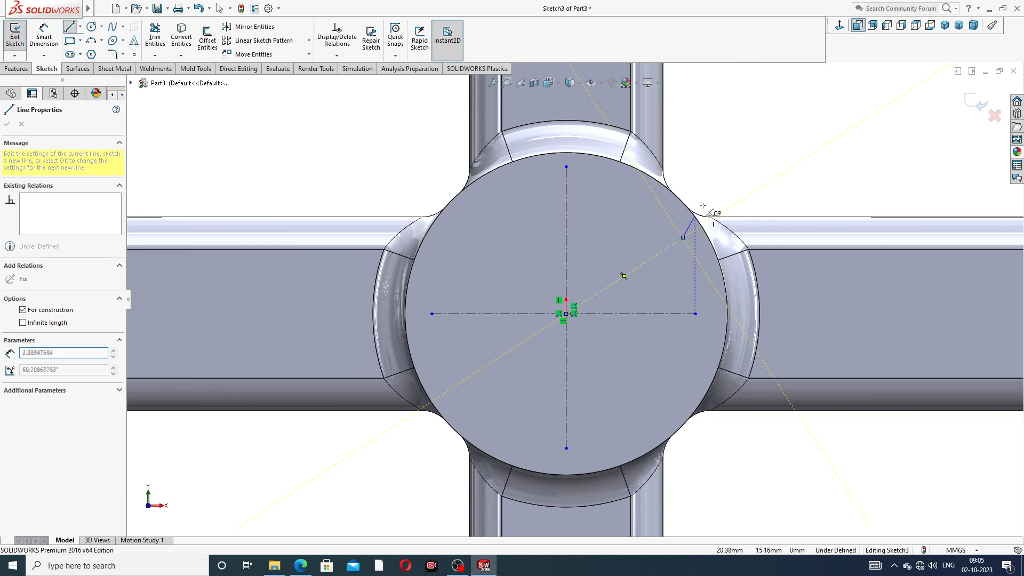
{"action": "right_click", "coordinate": [715, 156]}
{"action": "left_click", "coordinate": [744, 199]}
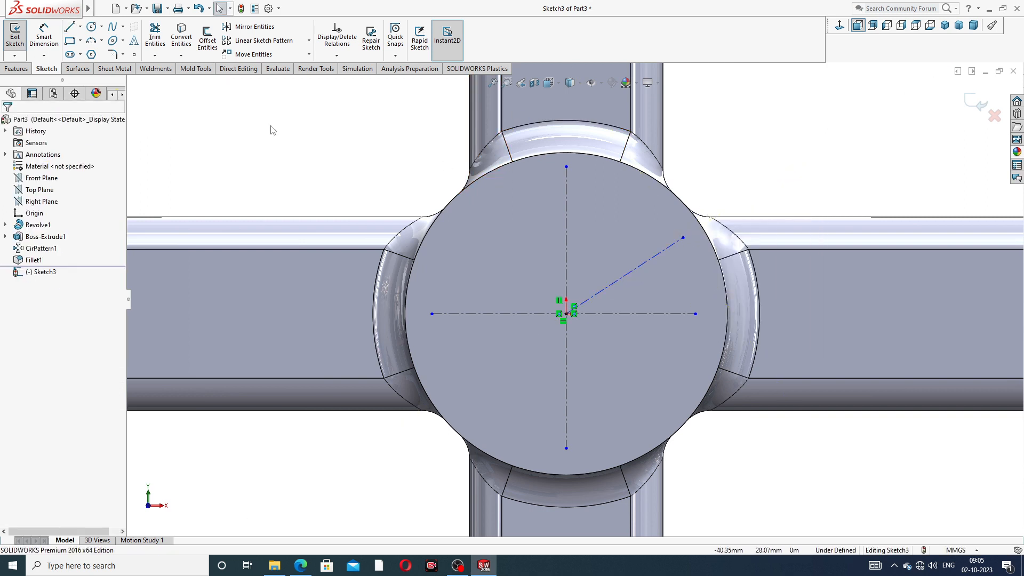
- Dimension the angle between the inclined and horizontal centerlines as 45°
{"action": "left_click", "coordinate": [43, 34]}
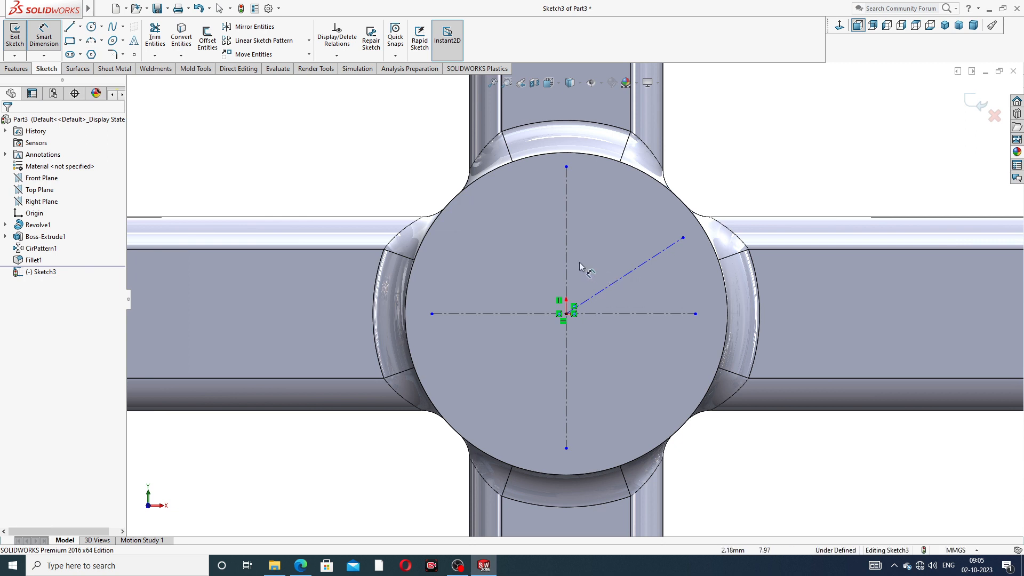
{"action": "left_click", "coordinate": [604, 290]}
{"action": "left_click", "coordinate": [612, 314]}
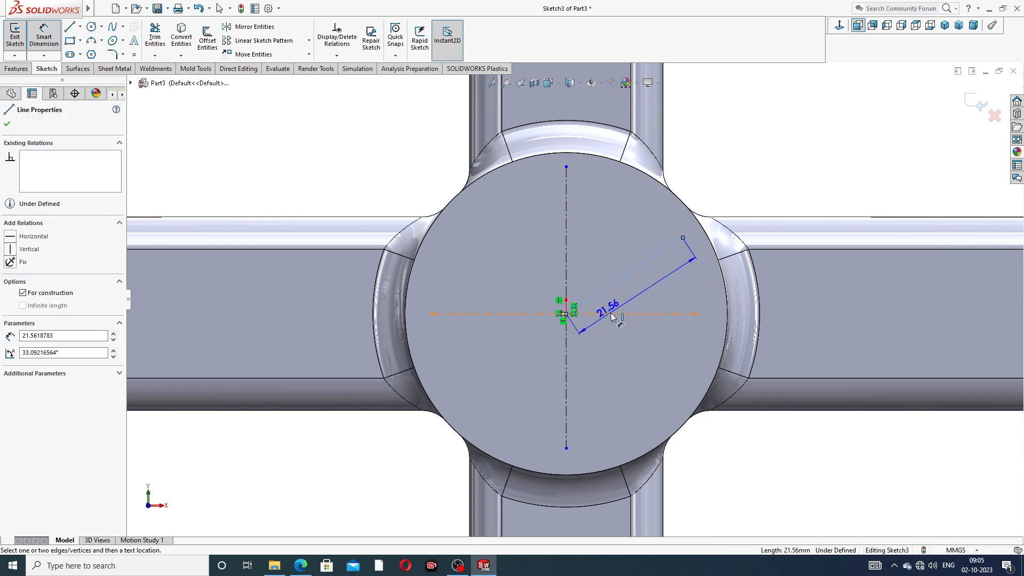
{"action": "left_click", "coordinate": [650, 288]}
{"action": "type", "text": "4"}
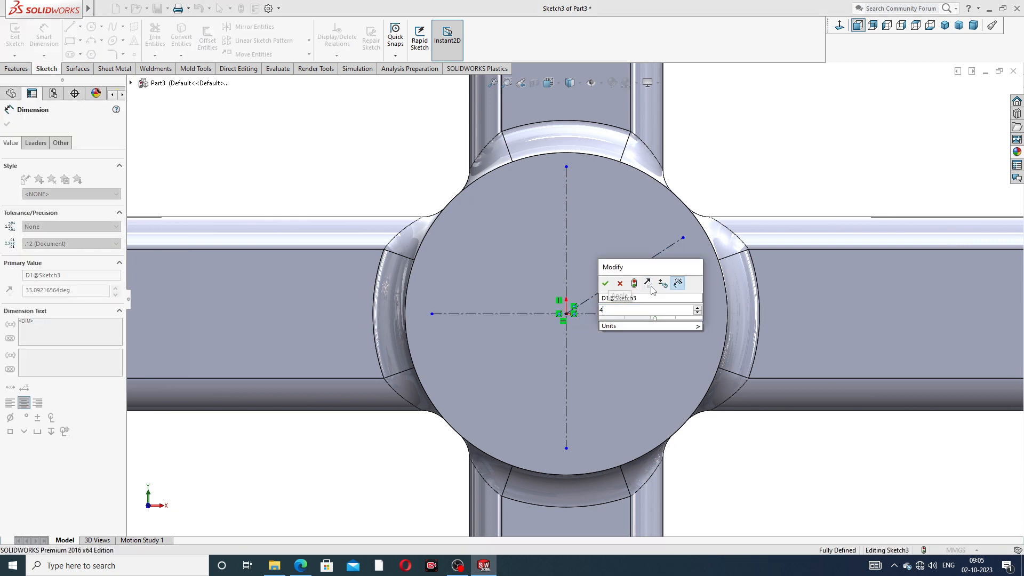
{"action": "type", "text": "5"}
{"action": "key", "text": "Return"}
{"action": "left_click", "coordinate": [746, 164]}
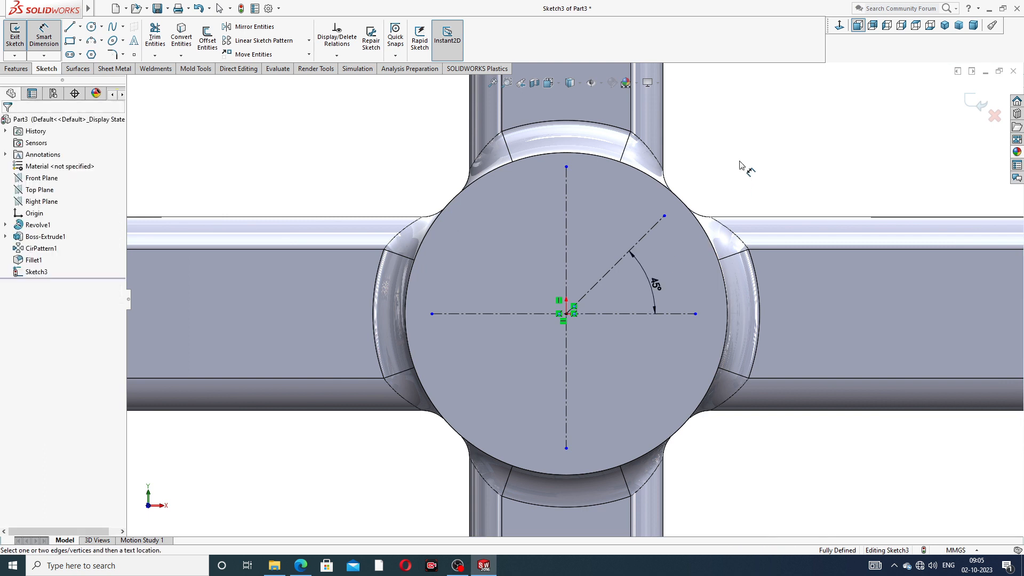
{"action": "right_click", "coordinate": [747, 131]}
{"action": "left_click", "coordinate": [778, 159]}
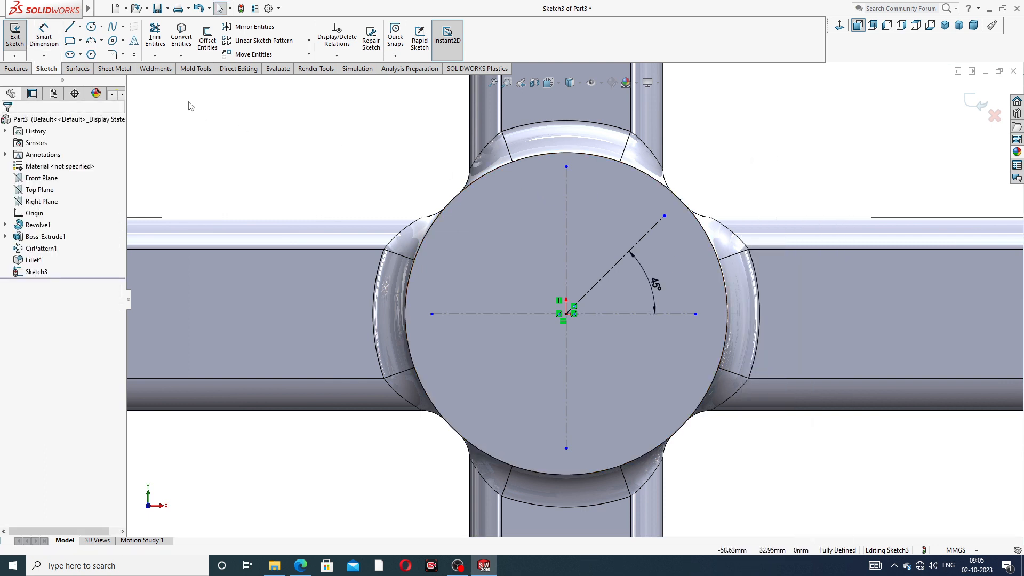
{"action": "left_click", "coordinate": [80, 41]}
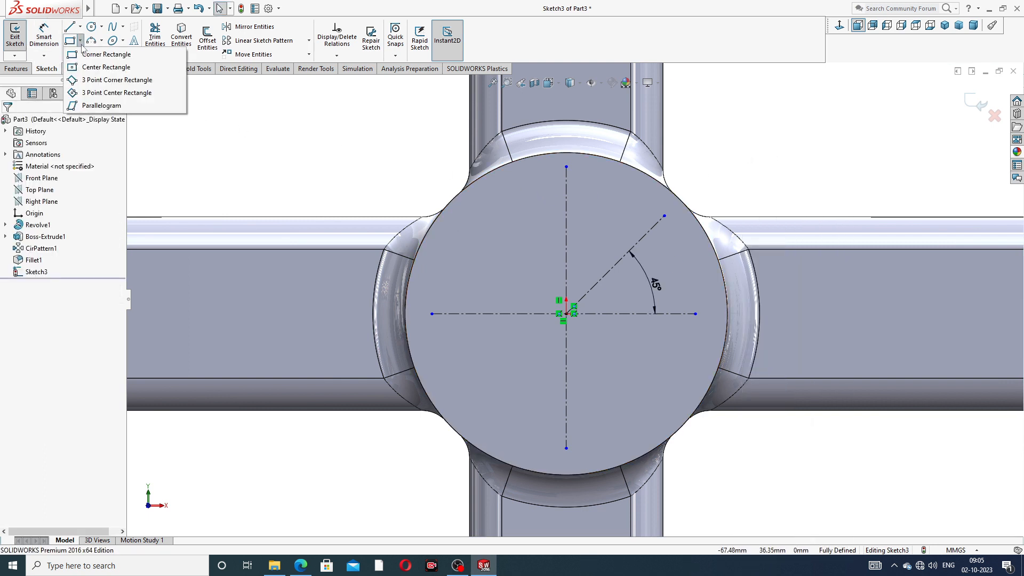
{"action": "left_click", "coordinate": [101, 93]}
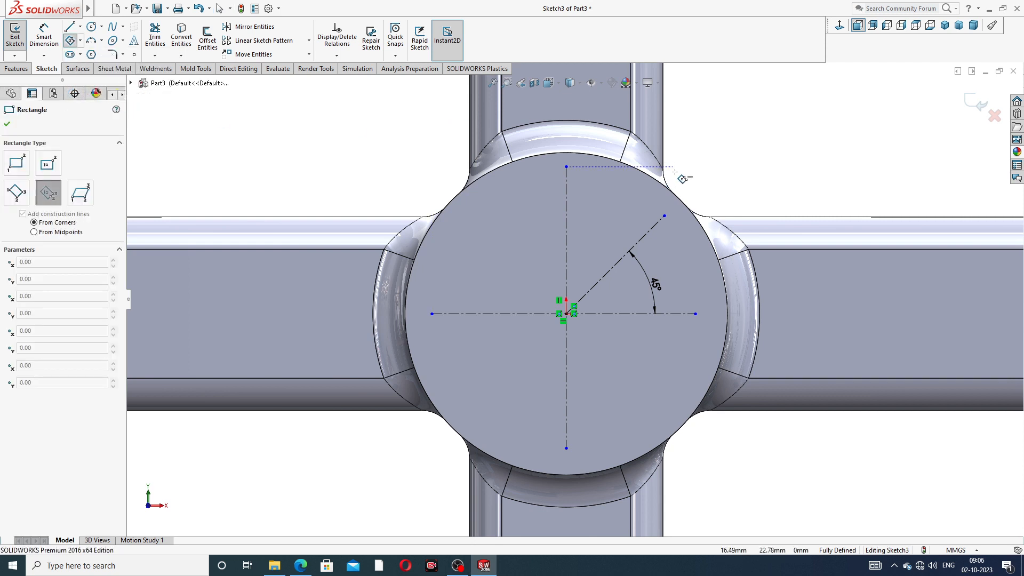
{"action": "left_click", "coordinate": [663, 216]}
{"action": "left_click", "coordinate": [566, 313]}
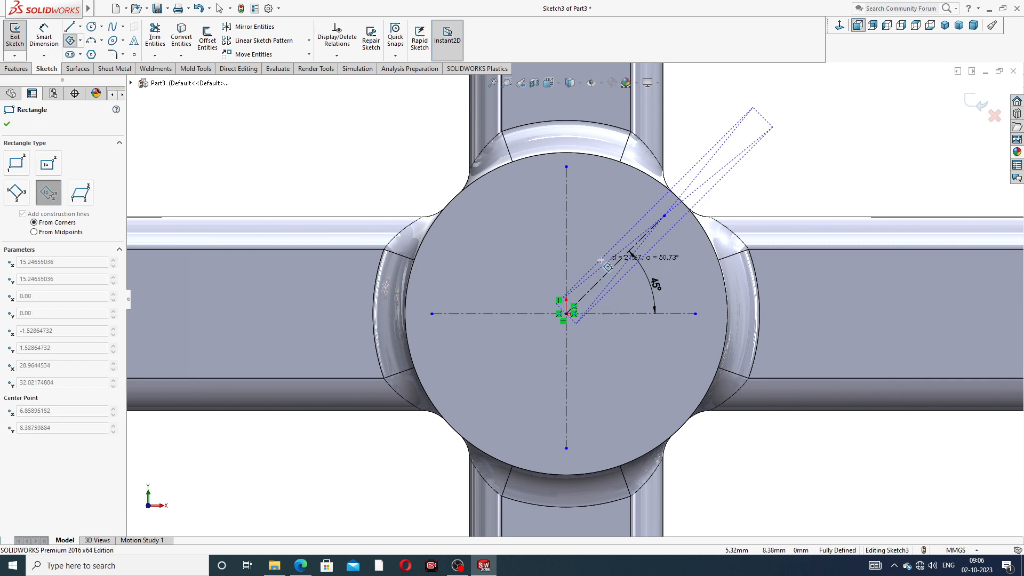
{"action": "key", "text": "Escape"}
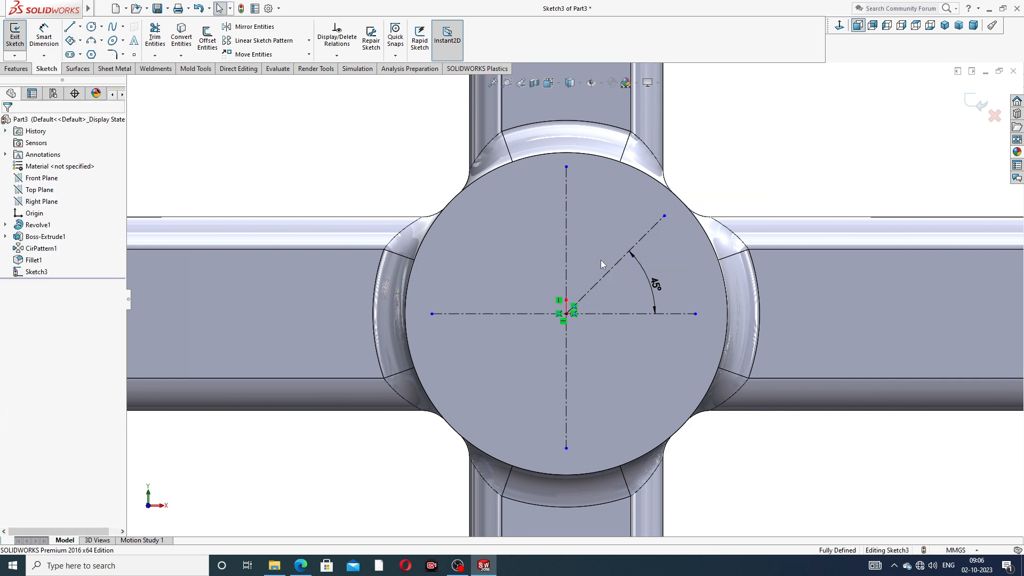
- Sketch a 3 Point Center Rectangle about 43 by 11 mm, centred on the origin and aligned with the 45° centerline
{"action": "left_click", "coordinate": [70, 41]}
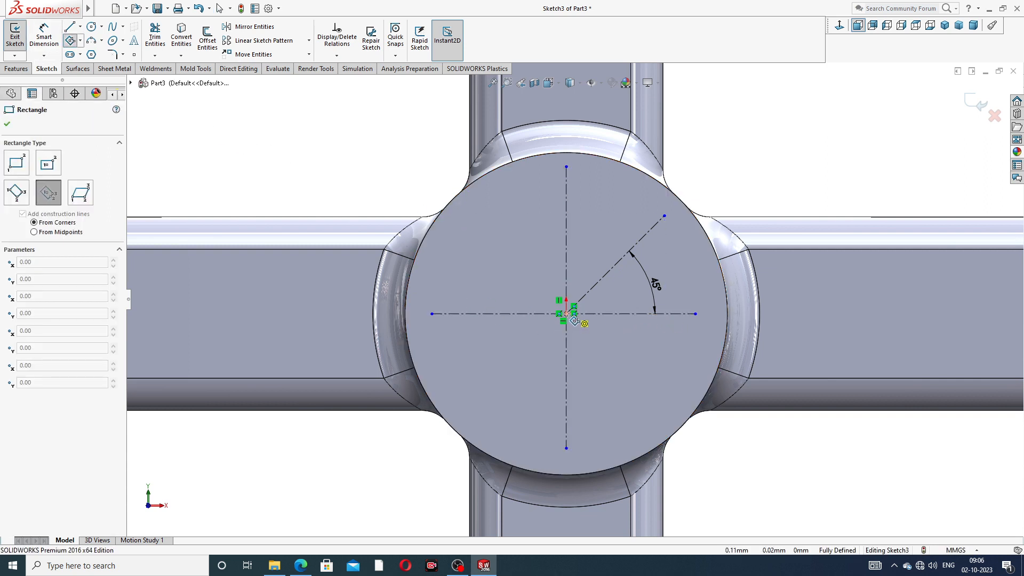
{"action": "left_click", "coordinate": [567, 314]}
{"action": "left_click", "coordinate": [663, 215]}
{"action": "left_click", "coordinate": [639, 190]}
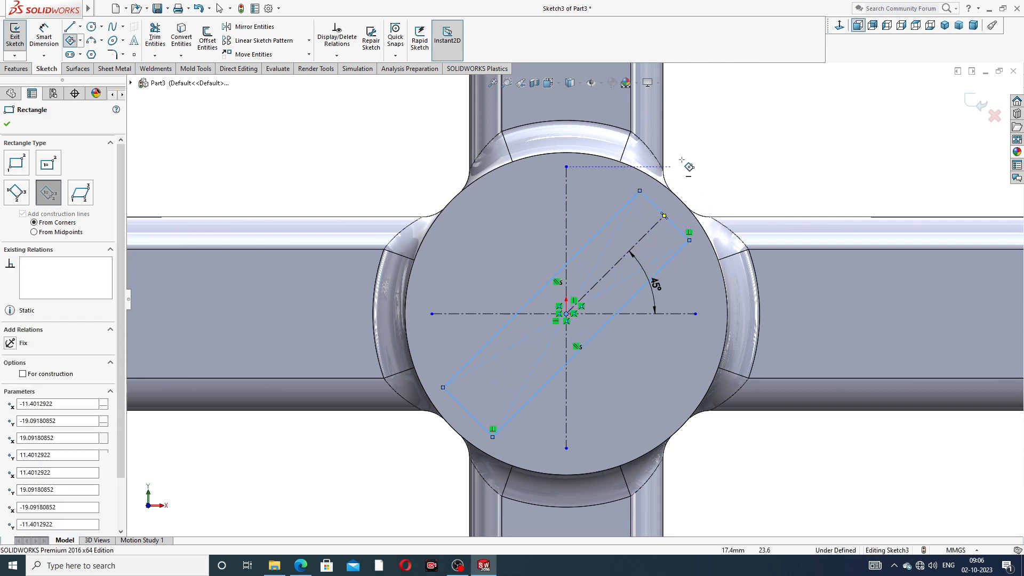
{"action": "right_click", "coordinate": [721, 159]}
{"action": "left_click", "coordinate": [731, 160]}
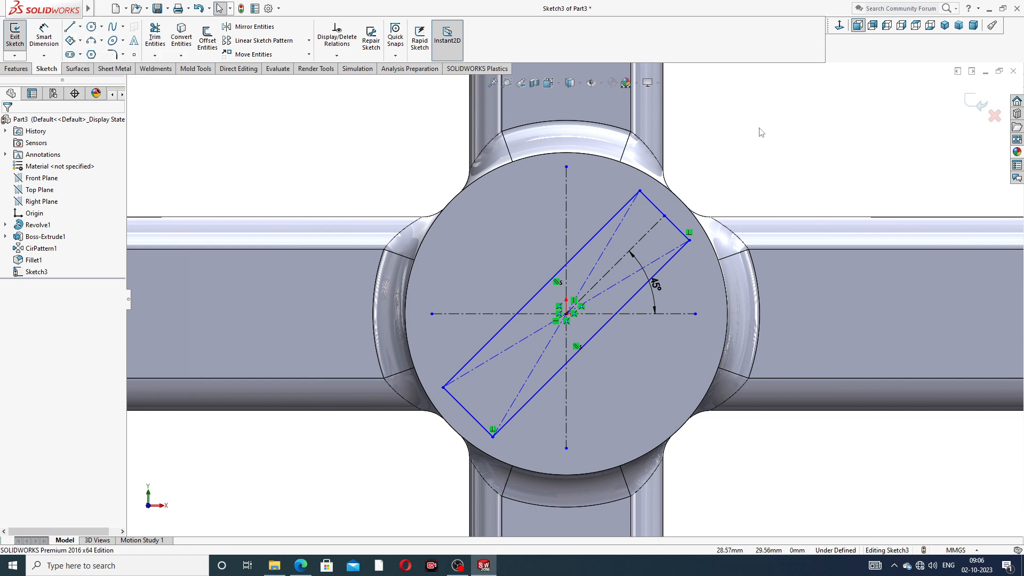
- Make the rectangle's upper-left corner coincident with the vertical centerline
{"action": "left_click", "coordinate": [640, 190]}
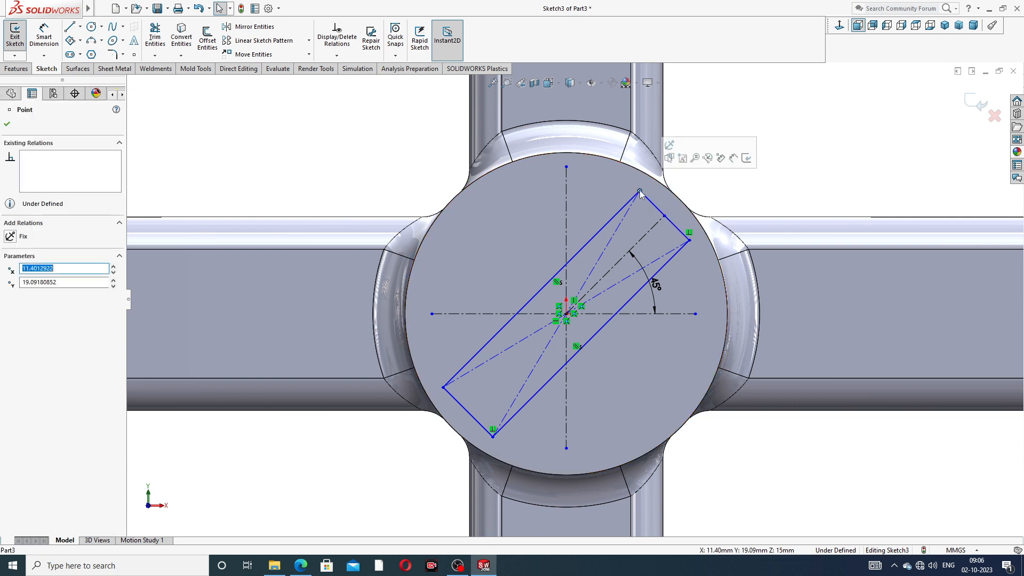
{"action": "left_click", "coordinate": [564, 192], "text": "ctrl"}
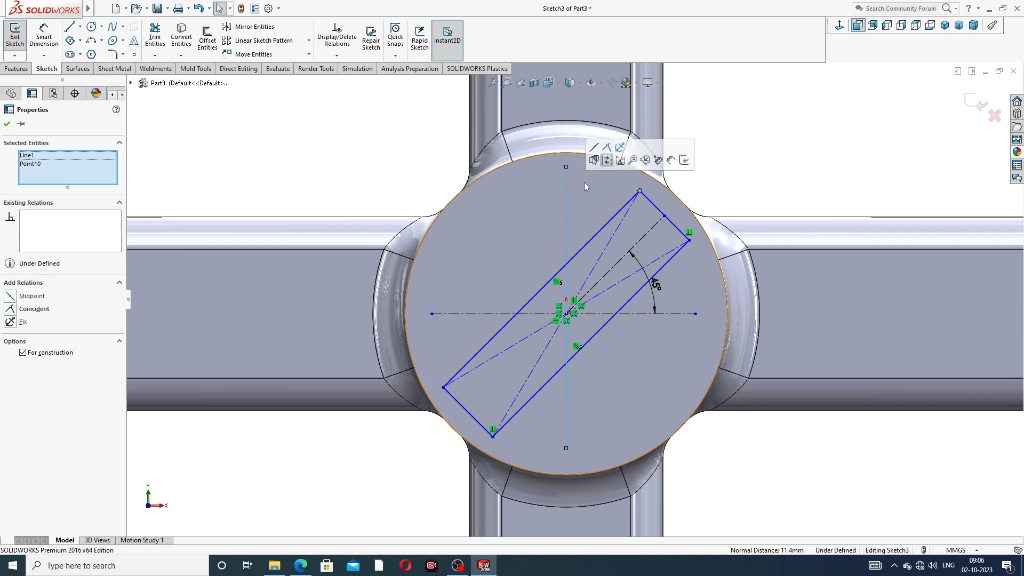
{"action": "left_click", "coordinate": [606, 150]}
{"action": "left_click", "coordinate": [292, 186]}
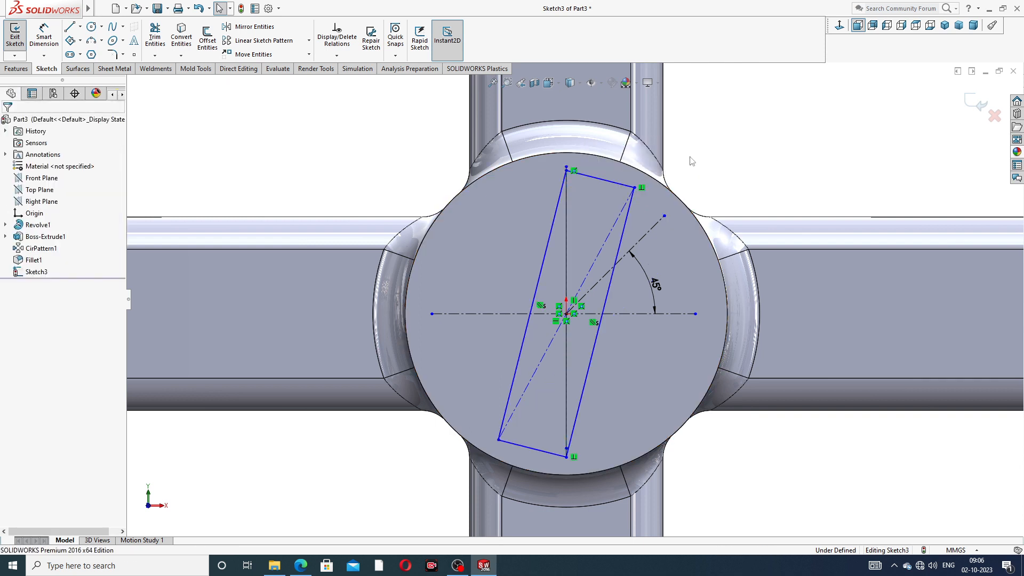
- Dimension the long side of the inclined rectangle as 25 mm
{"action": "left_click", "coordinate": [47, 39]}
{"action": "left_click", "coordinate": [531, 263]}
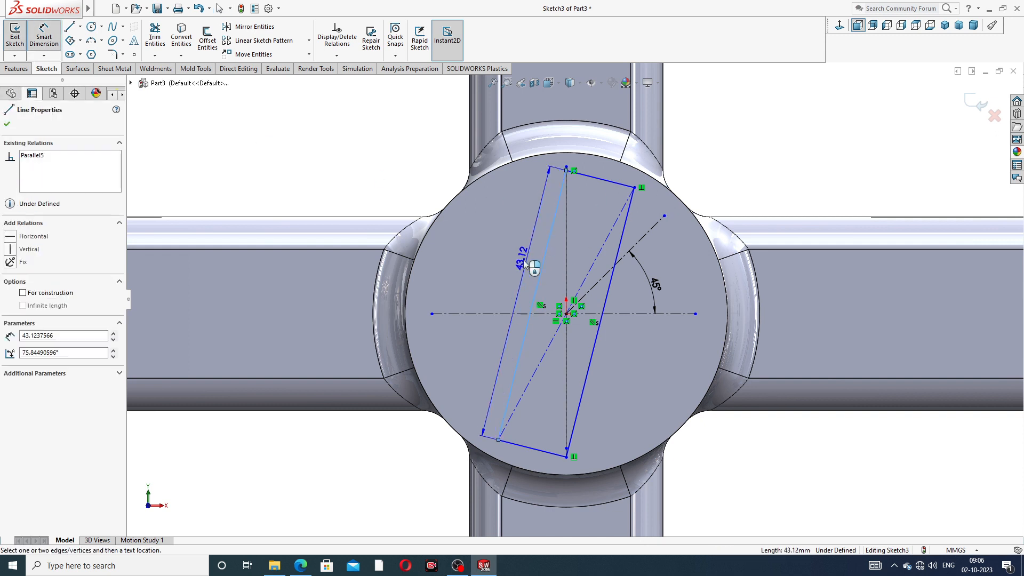
{"action": "left_click", "coordinate": [528, 264]}
{"action": "type", "text": "25"}
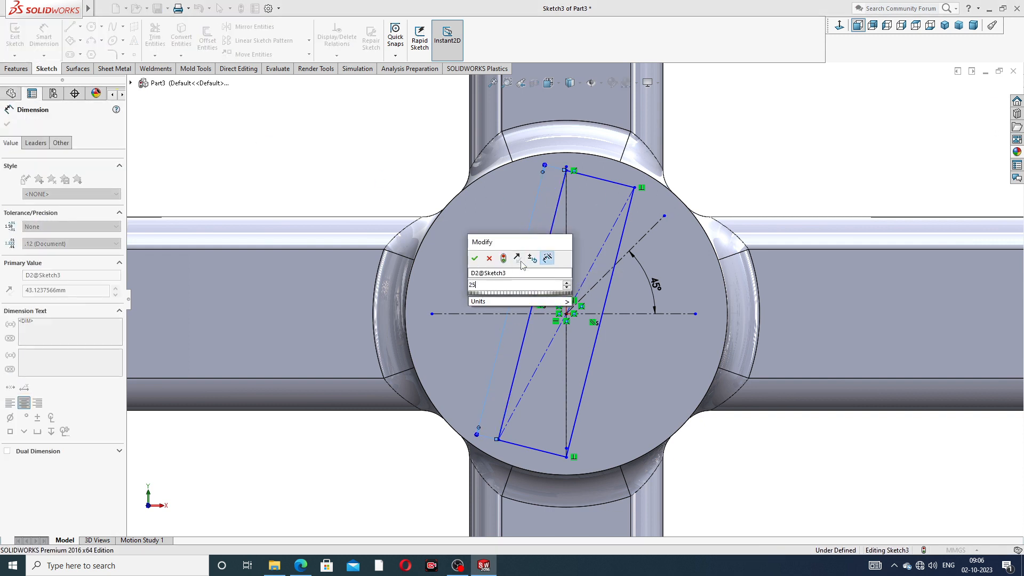
{"action": "key", "text": "Return"}
- Dimension the rectangle's adjacent short side as 25 mm to make it a square
{"action": "left_click", "coordinate": [596, 240]}
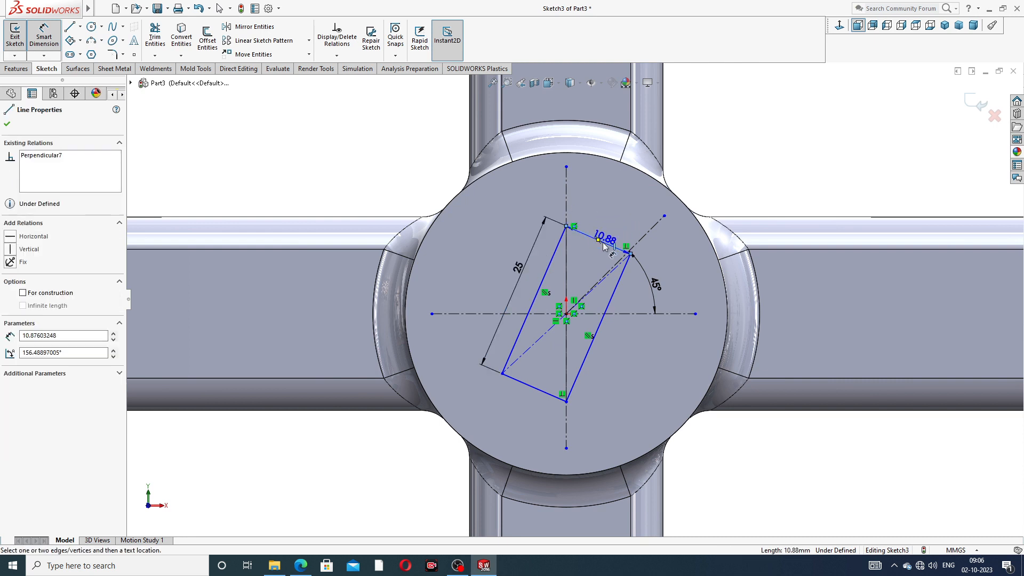
{"action": "key", "text": "Escape"}
{"action": "left_click", "coordinate": [588, 239]}
{"action": "left_click", "coordinate": [622, 235]}
{"action": "type", "text": "25"}
{"action": "key", "text": "Return"}
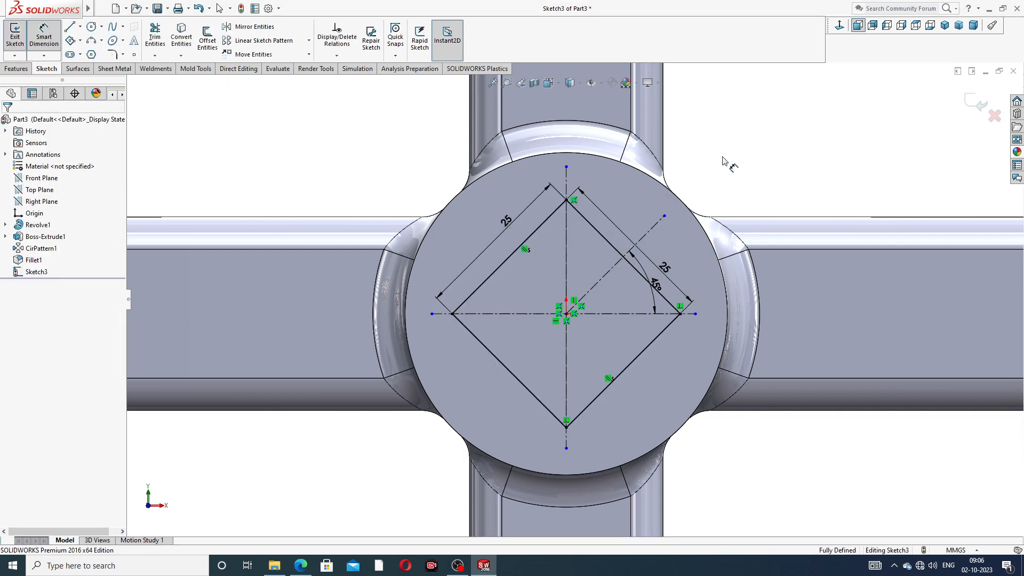
- Reposition the two 25 mm dimensions and the 45° dimension farther out from the square, and end dimensioning
{"action": "left_click", "coordinate": [667, 237]}
{"action": "left_click", "coordinate": [669, 276]}
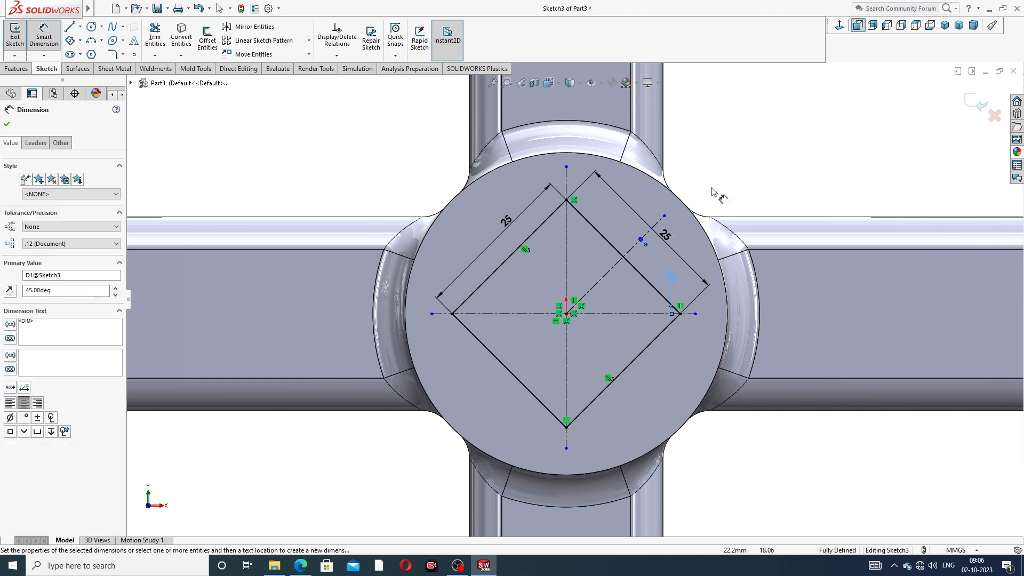
{"action": "left_click", "coordinate": [504, 225]}
{"action": "left_click", "coordinate": [496, 228]}
{"action": "right_click", "coordinate": [770, 131]}
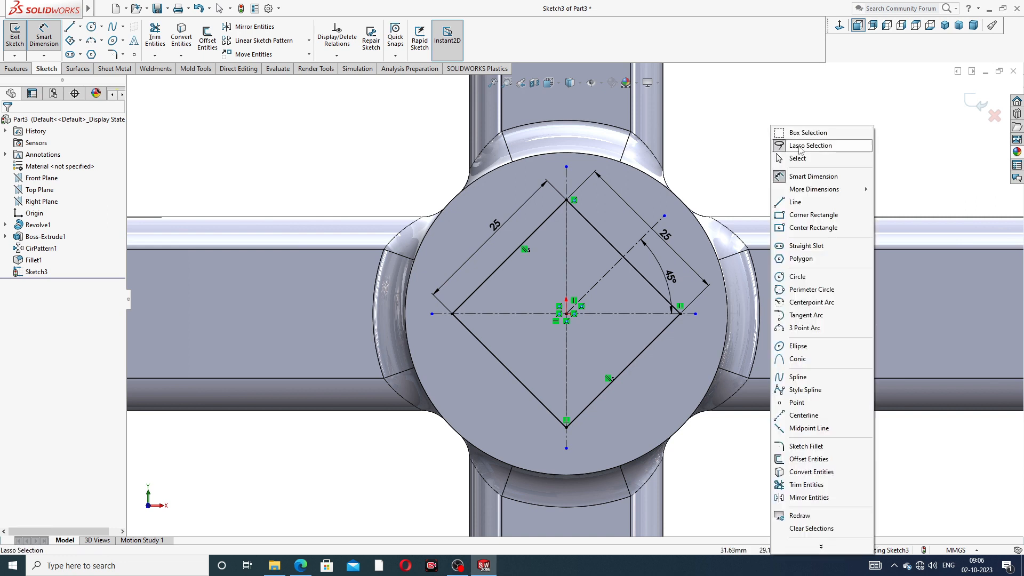
{"action": "left_click", "coordinate": [802, 162]}
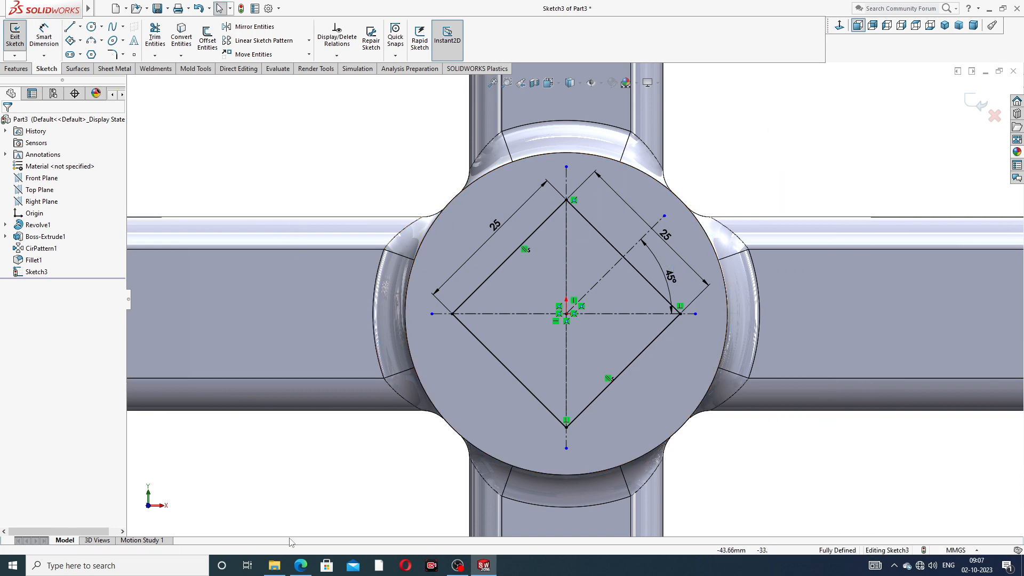
- Check the handle drawing in the browser, and cut the square profile through the hub with Extruded Cut set to Through All
{"action": "left_click", "coordinate": [302, 565]}
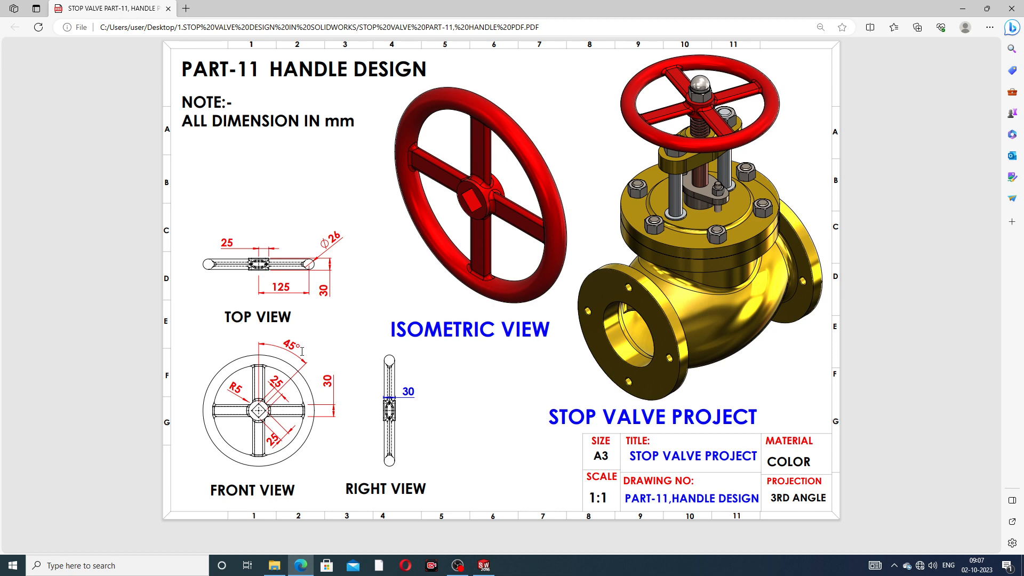
{"action": "left_click", "coordinate": [301, 570]}
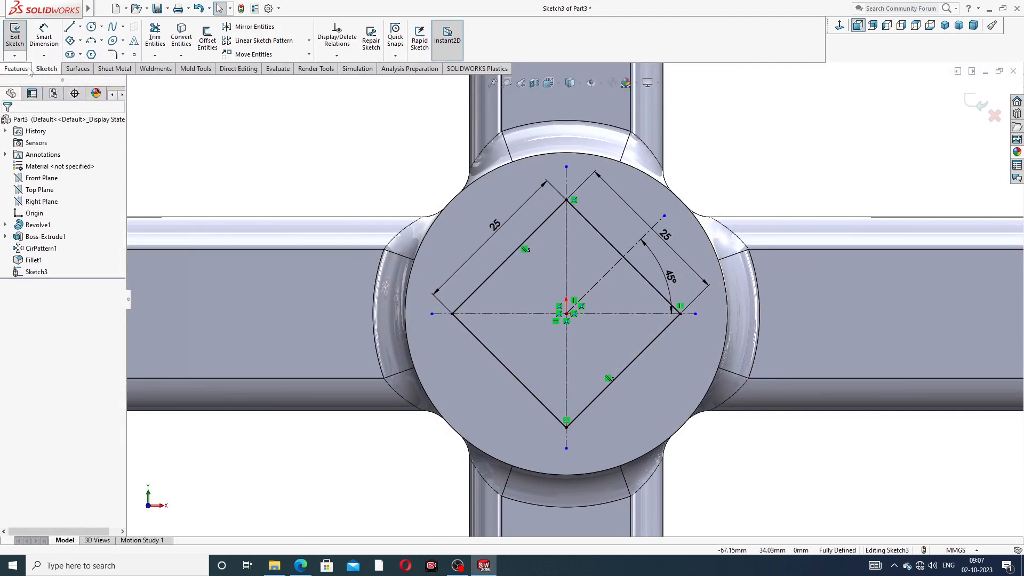
{"action": "left_click", "coordinate": [22, 69]}
{"action": "left_click", "coordinate": [158, 40]}
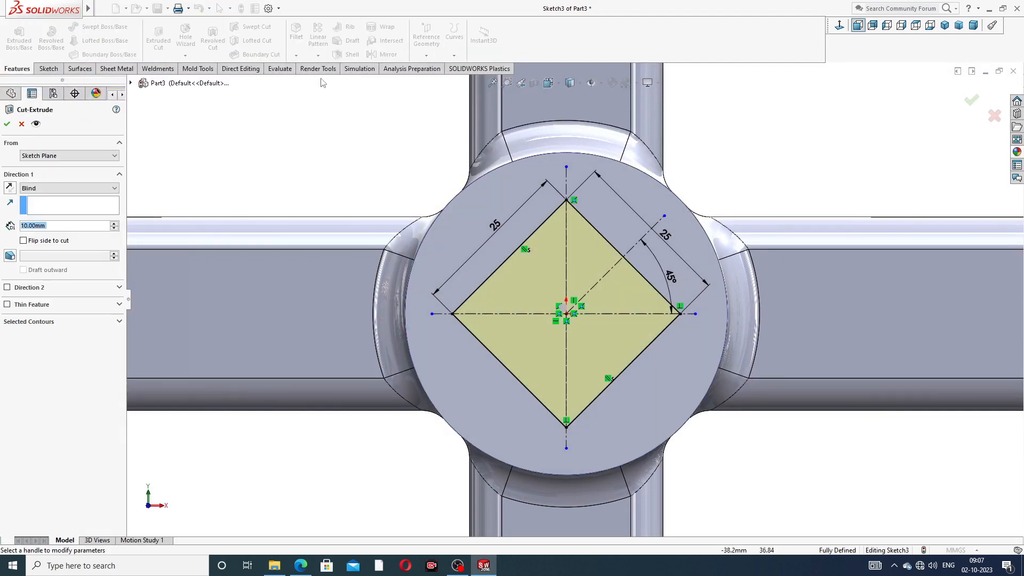
{"action": "left_click", "coordinate": [97, 188]}
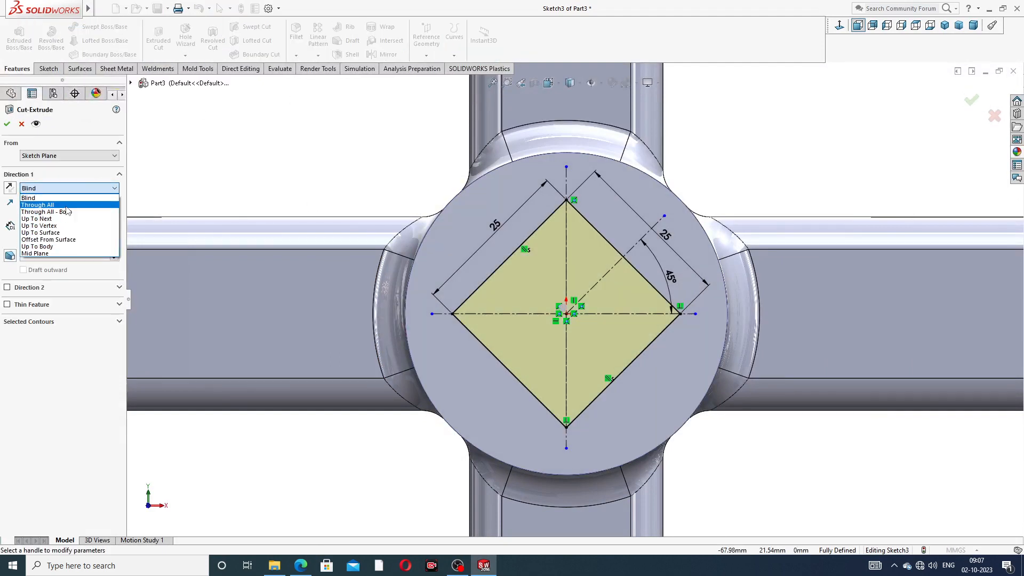
{"action": "left_click", "coordinate": [37, 205]}
{"action": "left_click", "coordinate": [7, 124]}
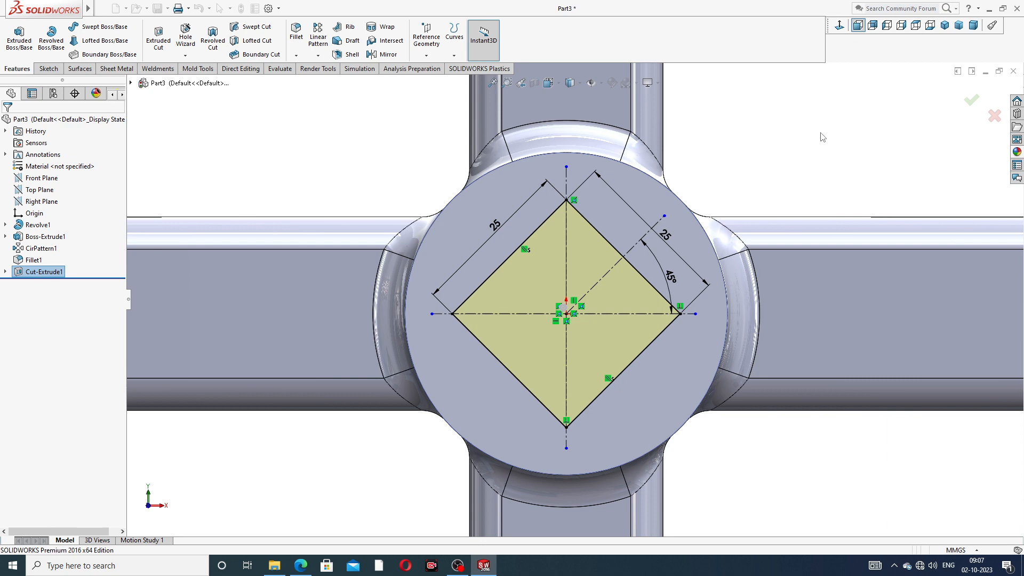
{"action": "left_click", "coordinate": [797, 143]}
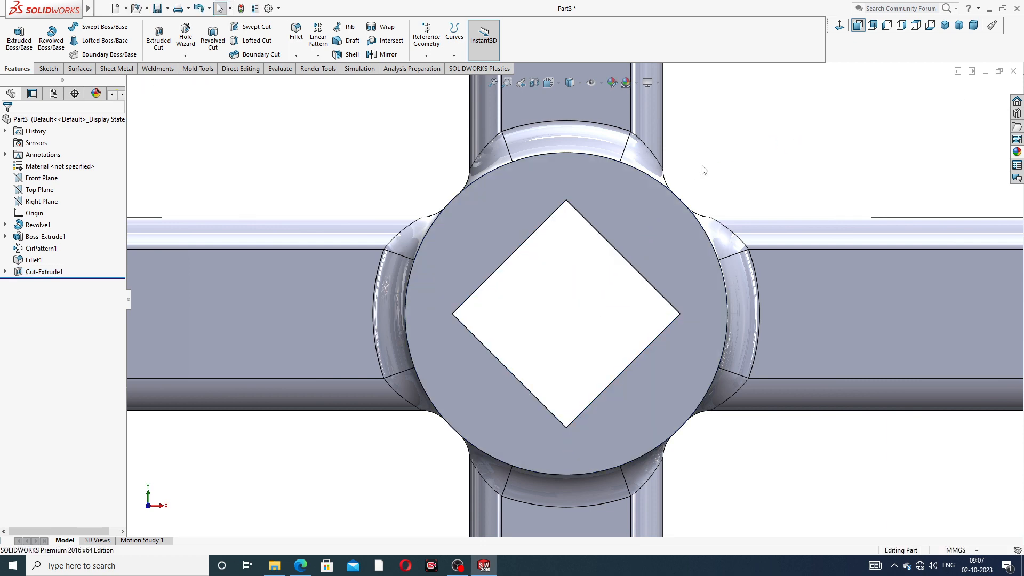
- Apply the painted candy apple red appearance to the whole handwheel
{"action": "scroll", "coordinate": [709, 165], "scroll_direction": "up", "scroll_amount": 5}
{"action": "scroll", "coordinate": [664, 227], "scroll_direction": "up", "scroll_amount": 2}
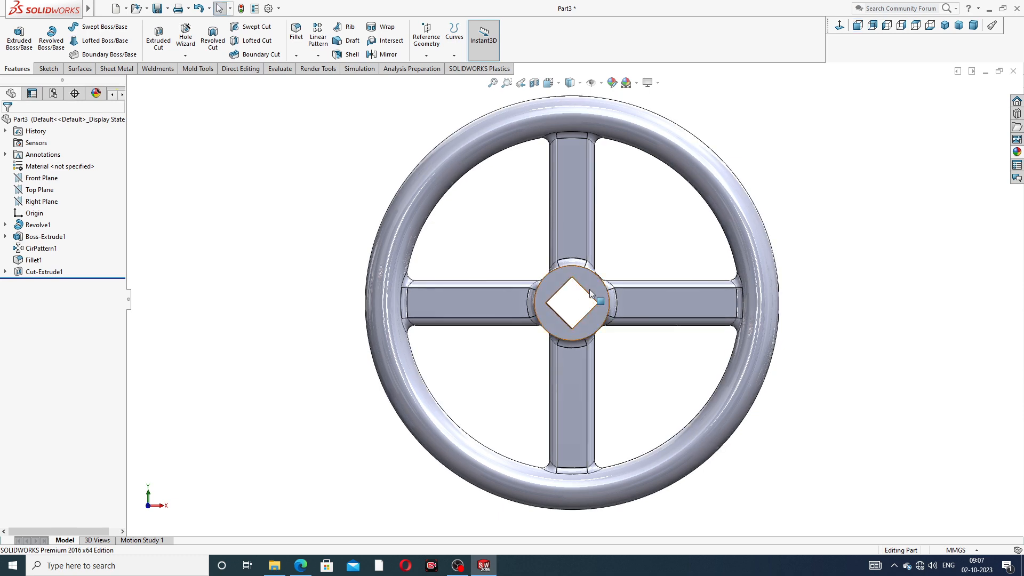
{"action": "left_click", "coordinate": [587, 315]}
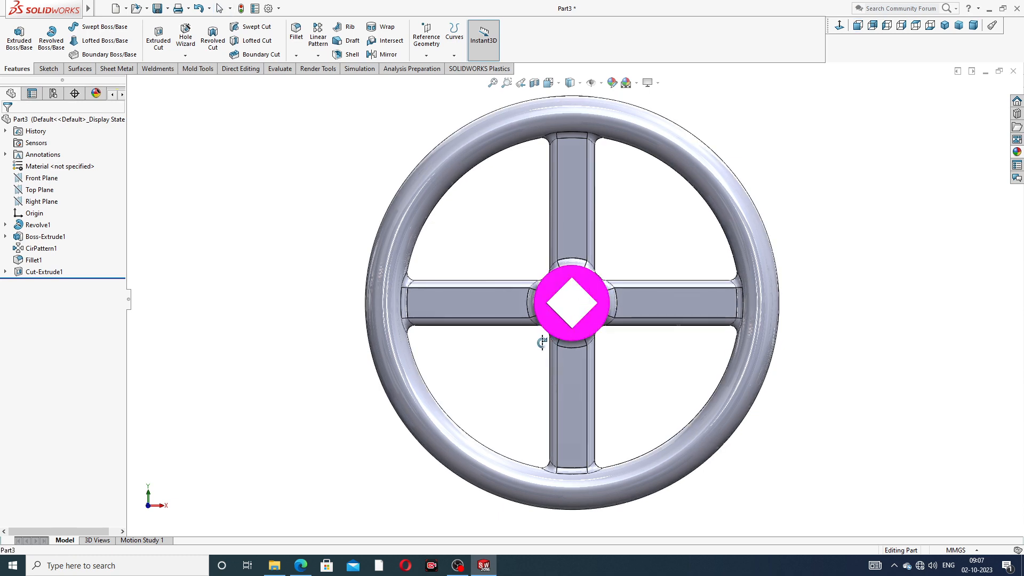
{"action": "left_click", "coordinate": [809, 199]}
{"action": "scroll", "coordinate": [808, 204], "scroll_direction": "up", "scroll_amount": 2}
{"action": "middle_click_drag", "start_coordinate": [724, 256], "coordinate": [746, 241]}
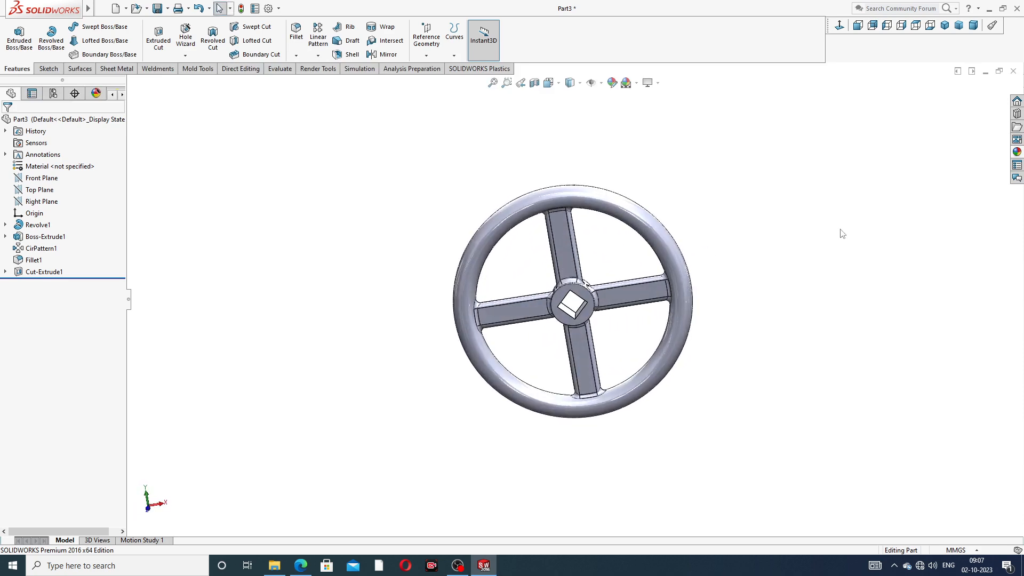
{"action": "left_click", "coordinate": [1016, 153]}
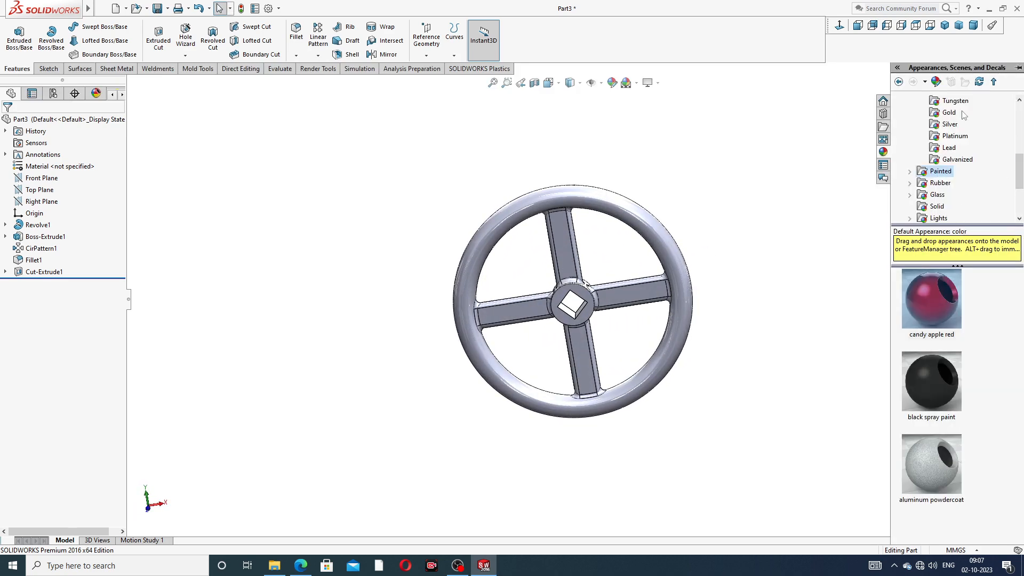
{"action": "scroll", "coordinate": [975, 136], "scroll_direction": "up", "scroll_amount": 5}
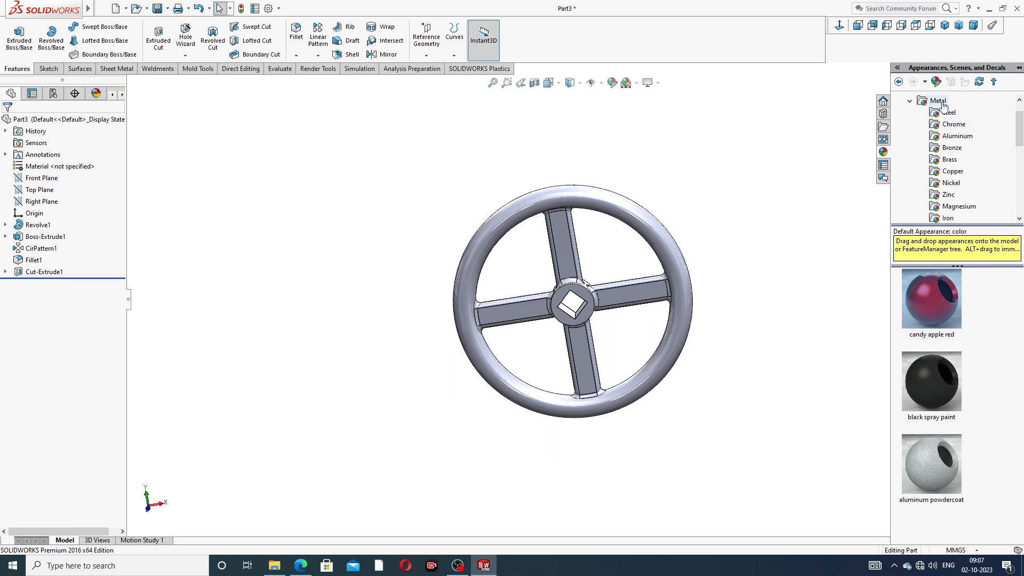
{"action": "scroll", "coordinate": [941, 171], "scroll_direction": "down", "scroll_amount": 5}
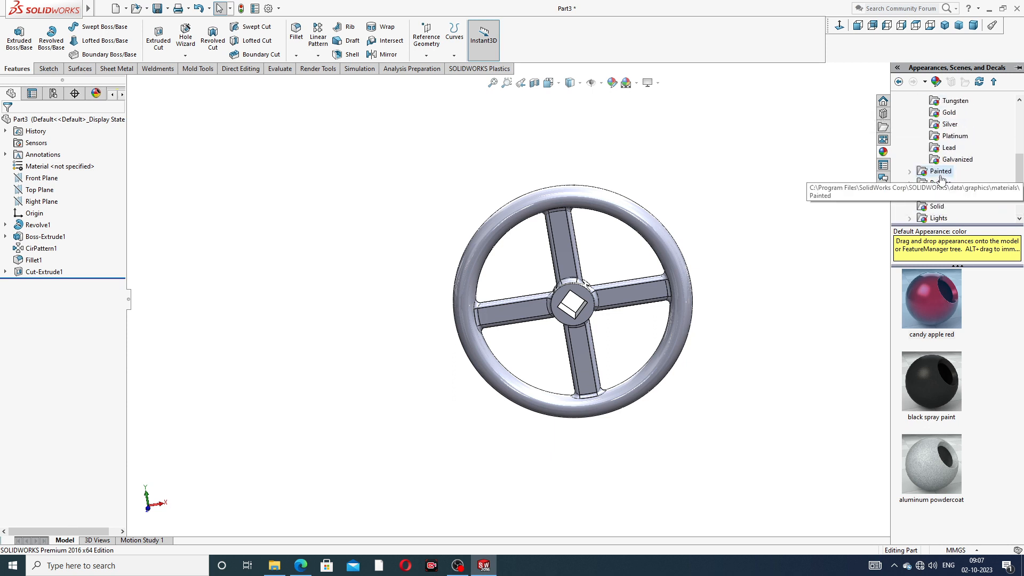
{"action": "double_click", "coordinate": [936, 293]}
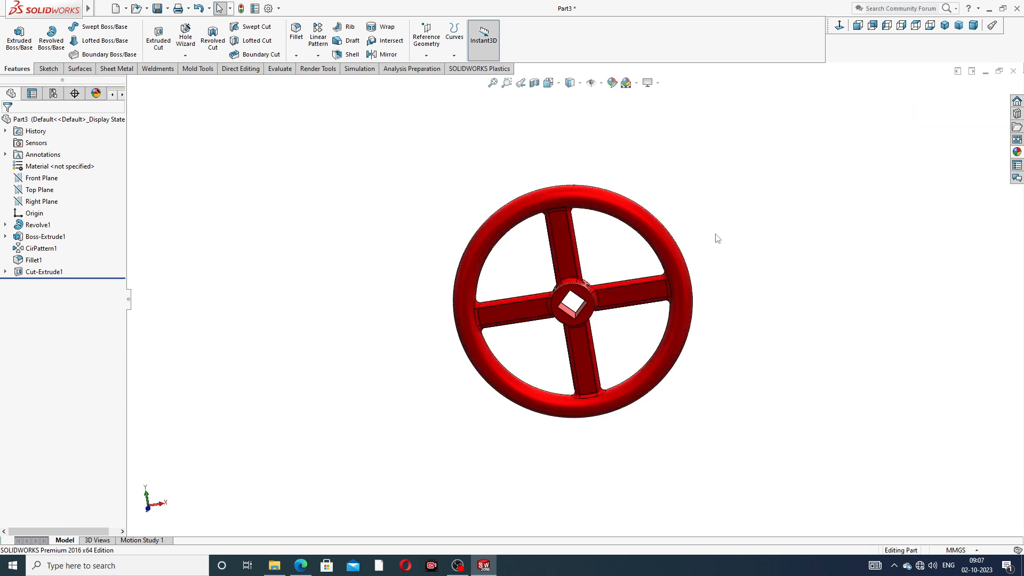
- Examine the red handwheel from different angles and in isometric view, and compare it with the PART-11 drawing in the browser
{"action": "scroll", "coordinate": [616, 289], "scroll_direction": "down", "scroll_amount": 4}
{"action": "middle_click_drag", "start_coordinate": [648, 307], "coordinate": [606, 219]}
{"action": "scroll", "coordinate": [561, 257], "scroll_direction": "up", "scroll_amount": 2}
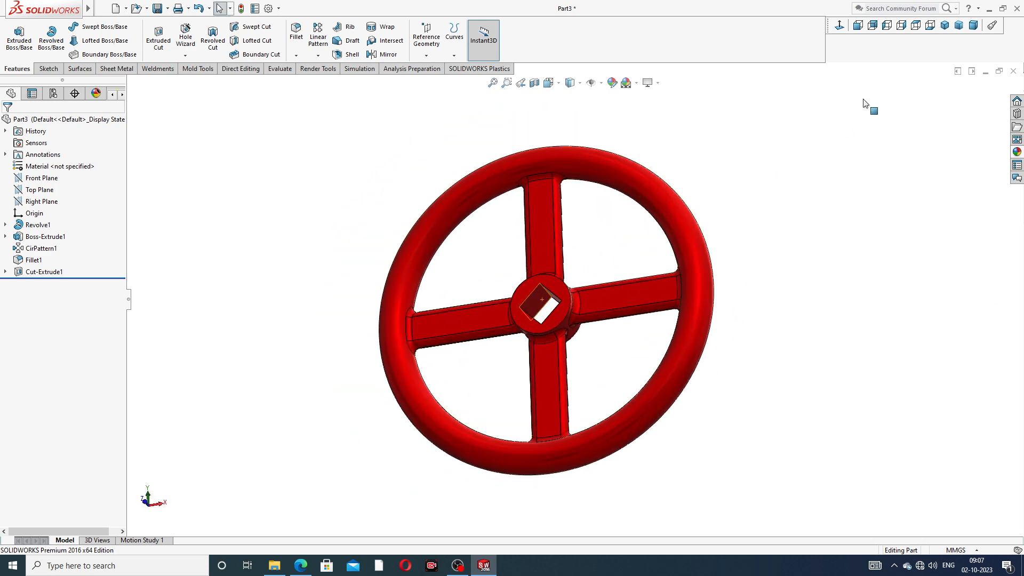
{"action": "left_click", "coordinate": [944, 25]}
{"action": "scroll", "coordinate": [590, 287], "scroll_direction": "down", "scroll_amount": 2}
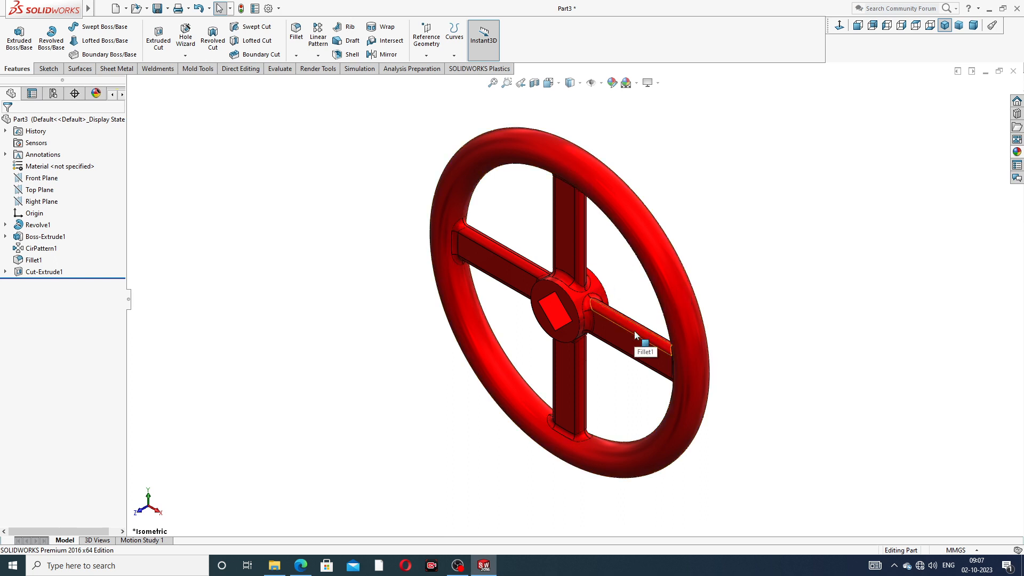
{"action": "left_click", "coordinate": [301, 567]}
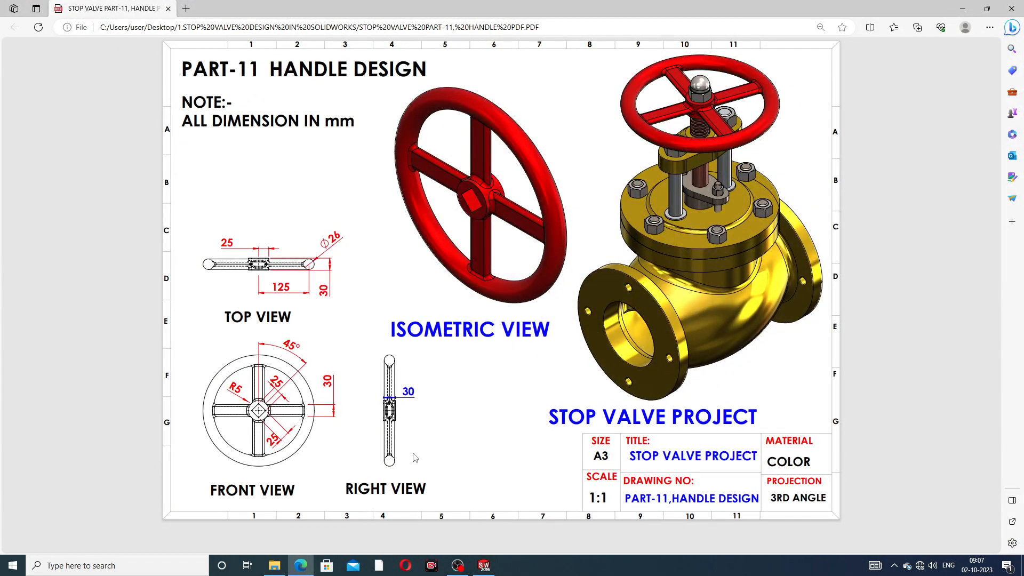